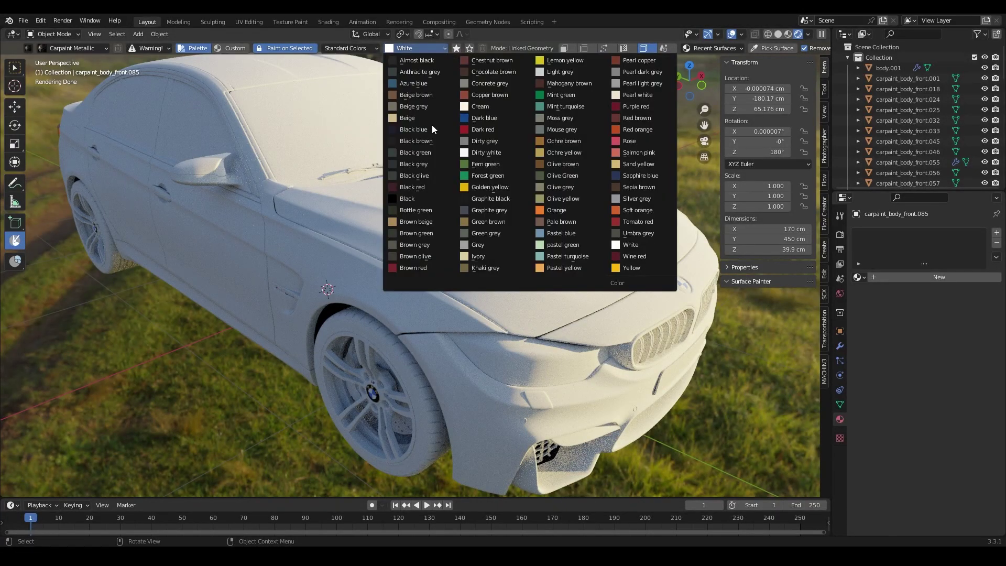
Paint the car body, roof and window trim with Carpaint Metallic in Graphite black
click(491, 198)
click(491, 273)
click(535, 209)
shift+middle_drag(498, 194, 498, 210)
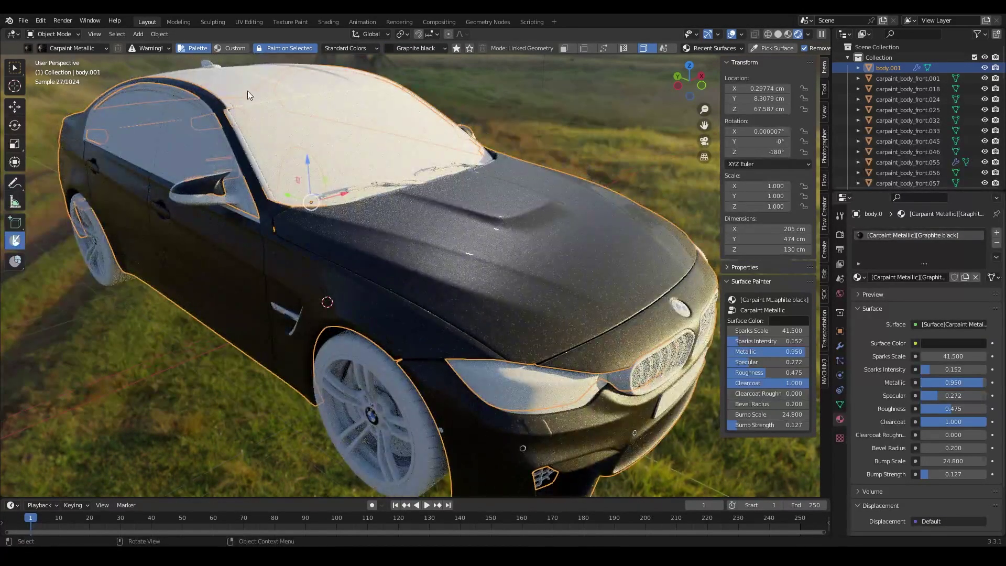
click(247, 87)
Paint the windows and headlight covers with Glass Alpha in White, and set the glass Alpha to 0.196
click(76, 48)
click(185, 147)
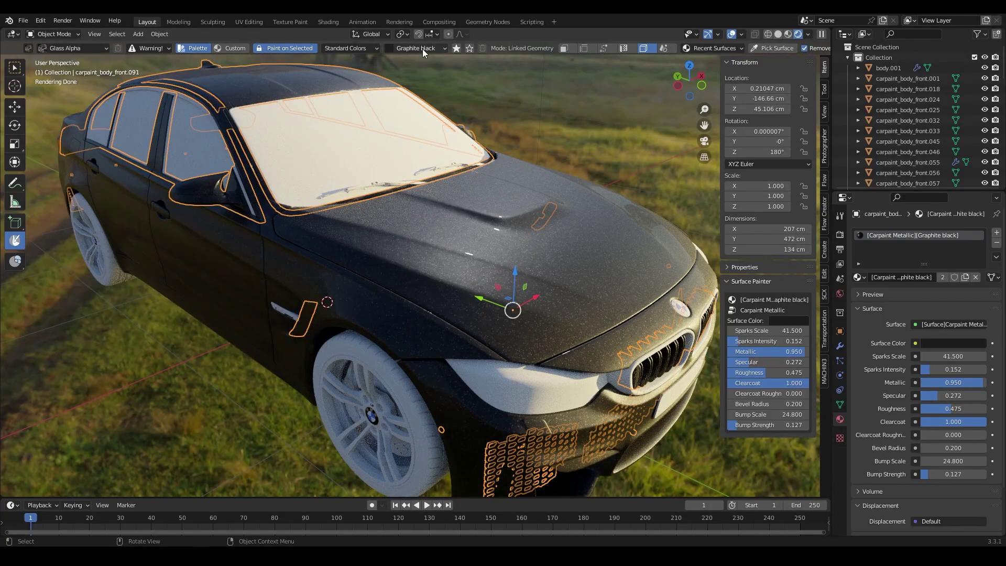
click(423, 49)
click(640, 247)
click(329, 141)
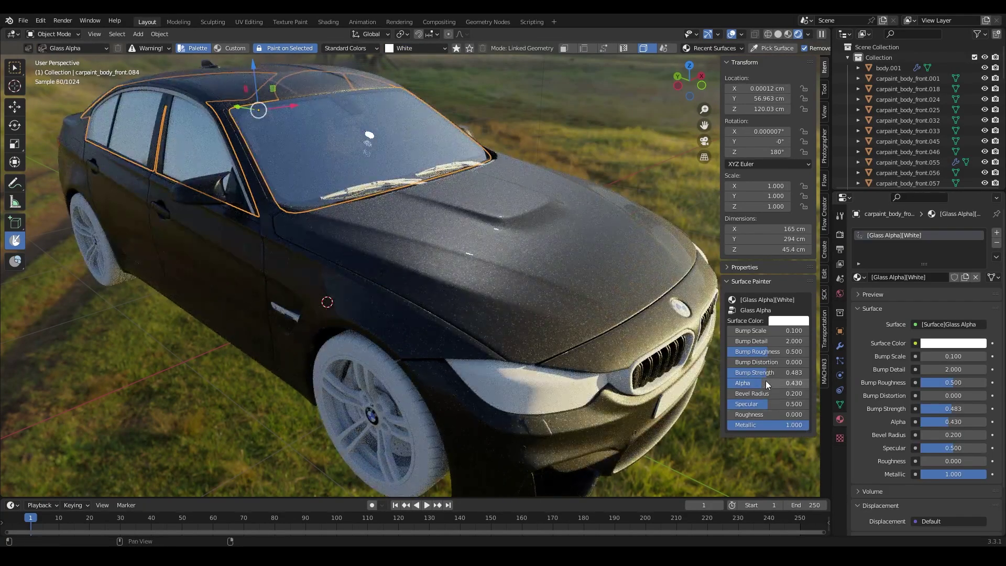
drag(767, 384, 742, 383)
click(537, 390)
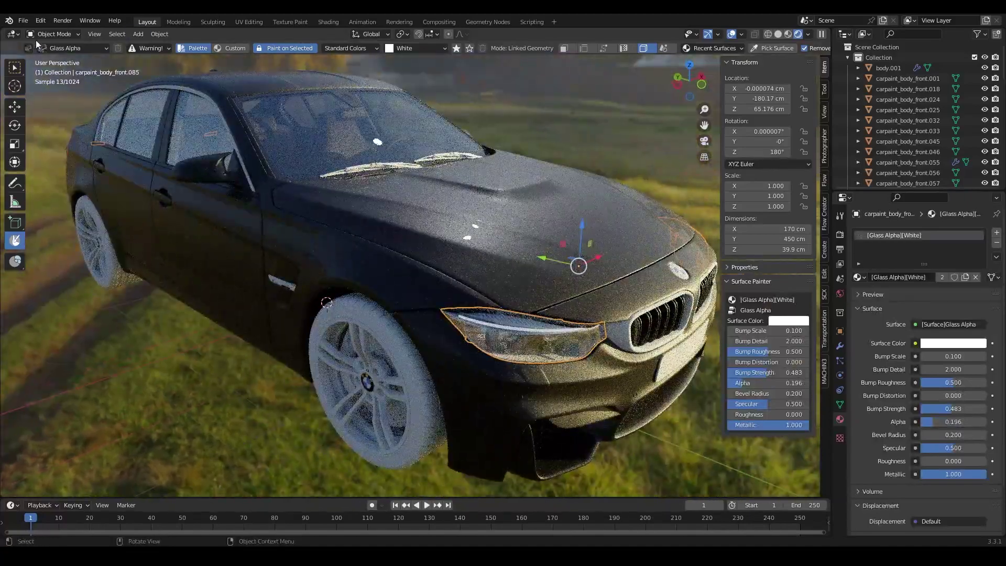
Paint the front grille frame with Metal Chrome in White
click(53, 48)
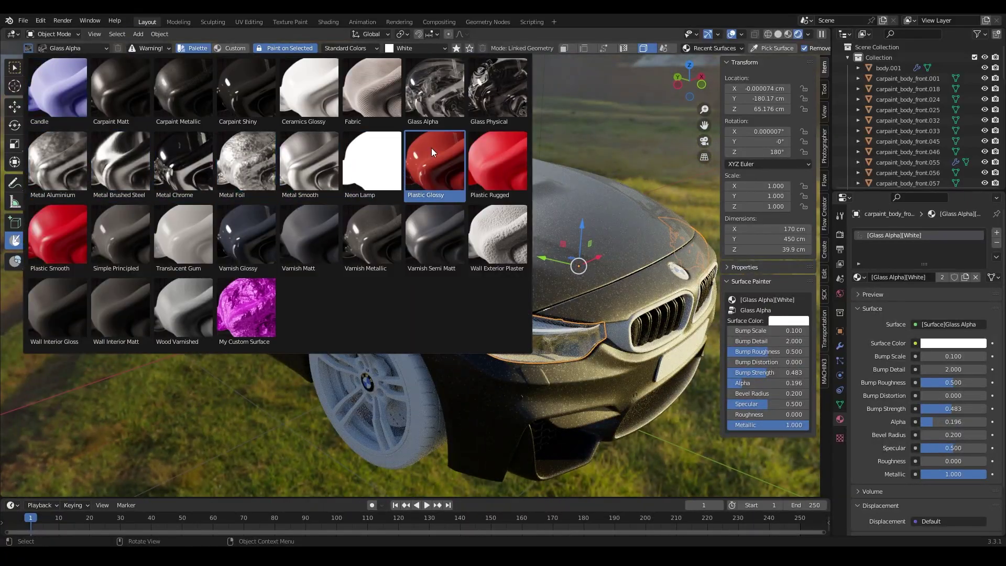
click(183, 160)
click(619, 336)
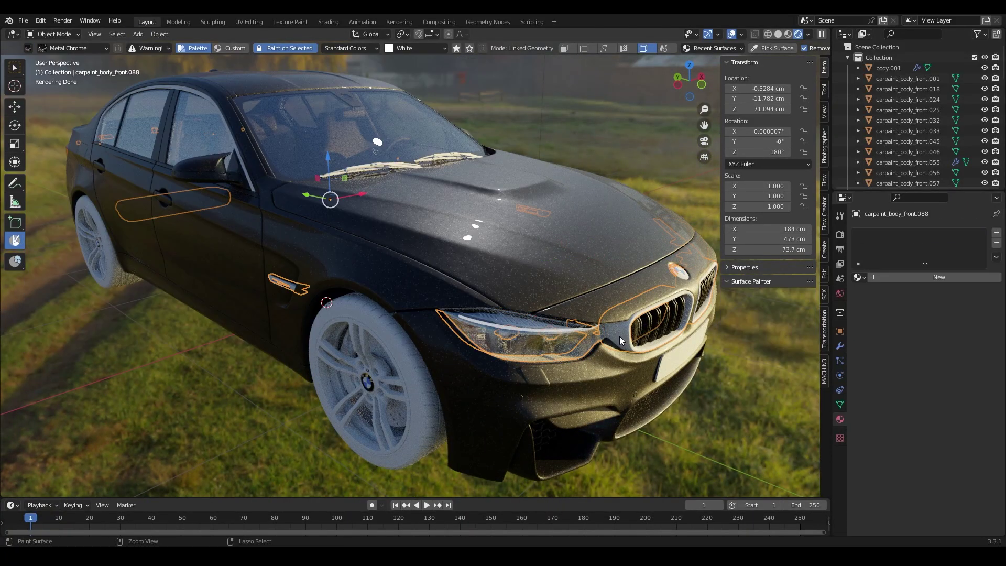
Paint the front wheel's rim and brake disc with Metal Smooth in White
click(43, 47)
click(304, 159)
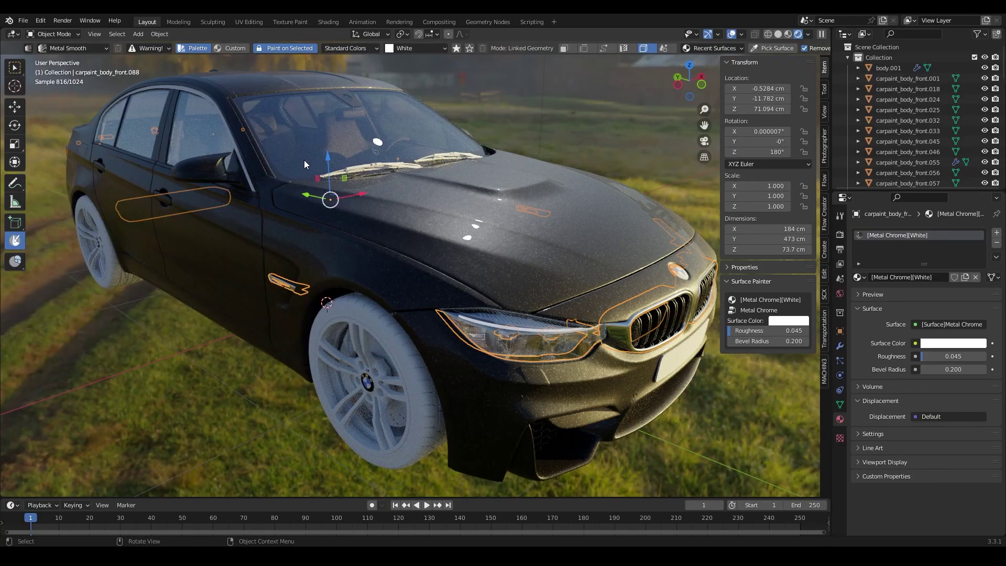
click(339, 353)
click(399, 405)
middle_drag(431, 382, 438, 395)
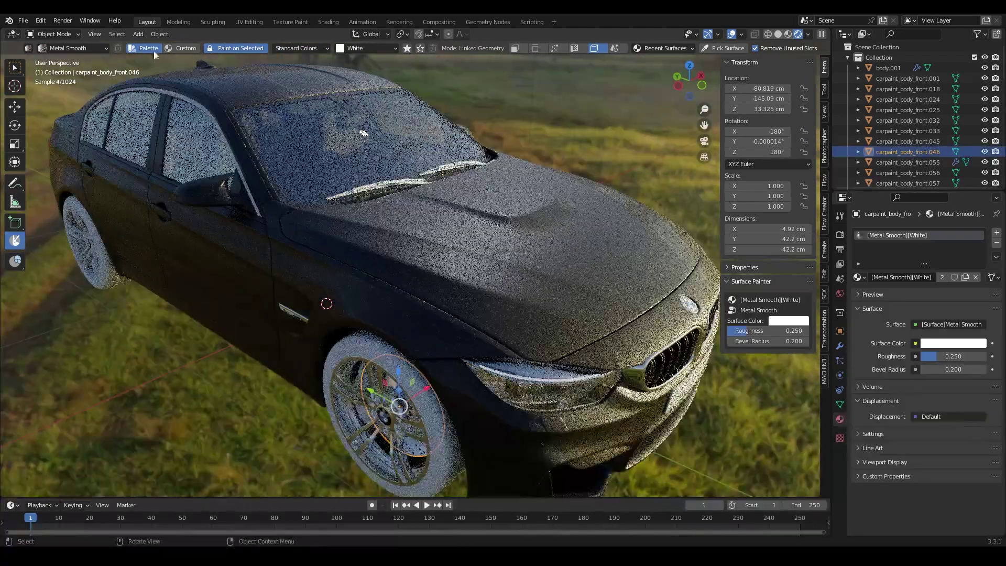
Paint the windshield wipers with Plastic Rugged in Graphite black
click(29, 48)
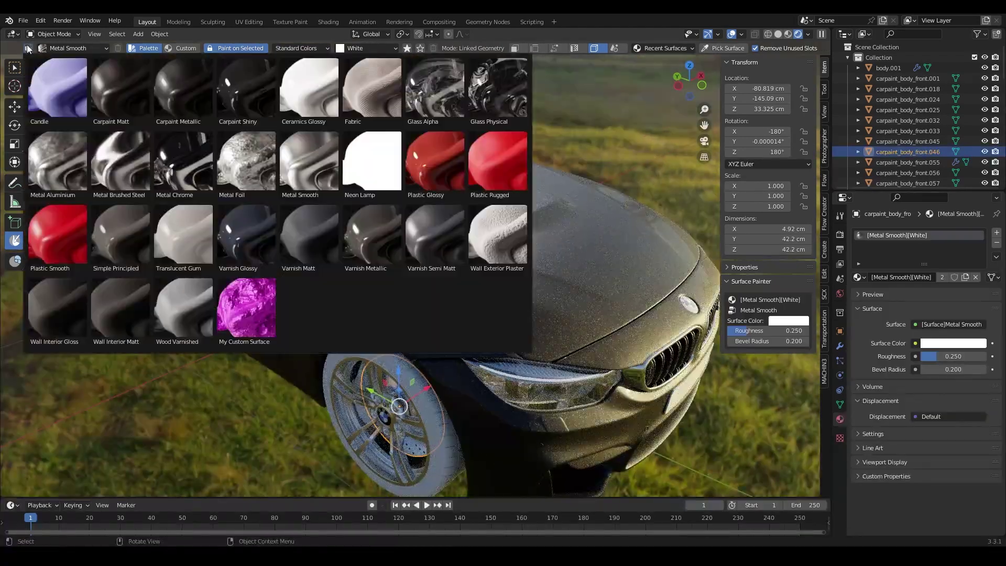
click(55, 250)
click(367, 48)
click(423, 195)
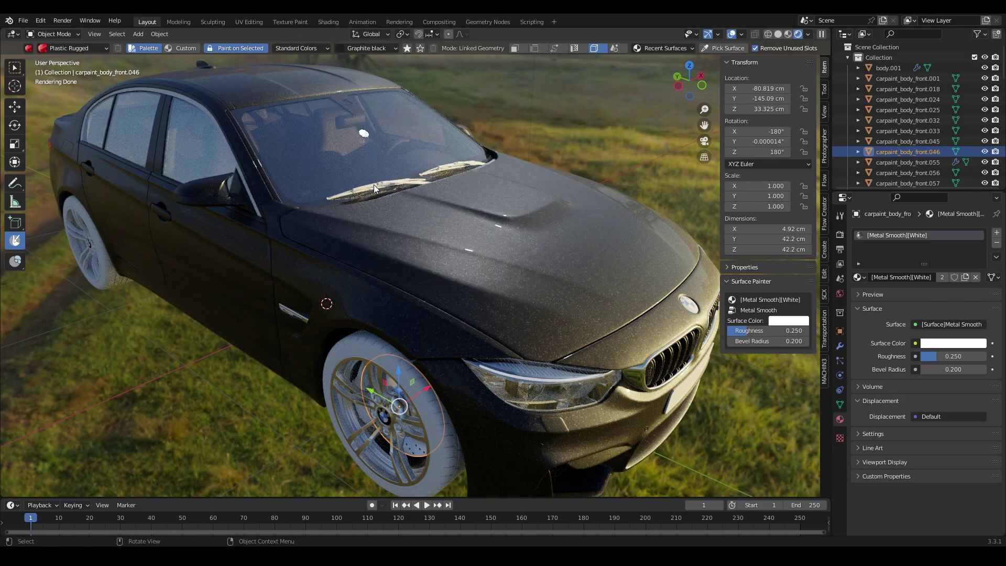
click(373, 185)
click(373, 185)
Select the front and rear tyres together, choose another surface type for them and open the colour choices
middle_drag(419, 372, 408, 360)
click(408, 373)
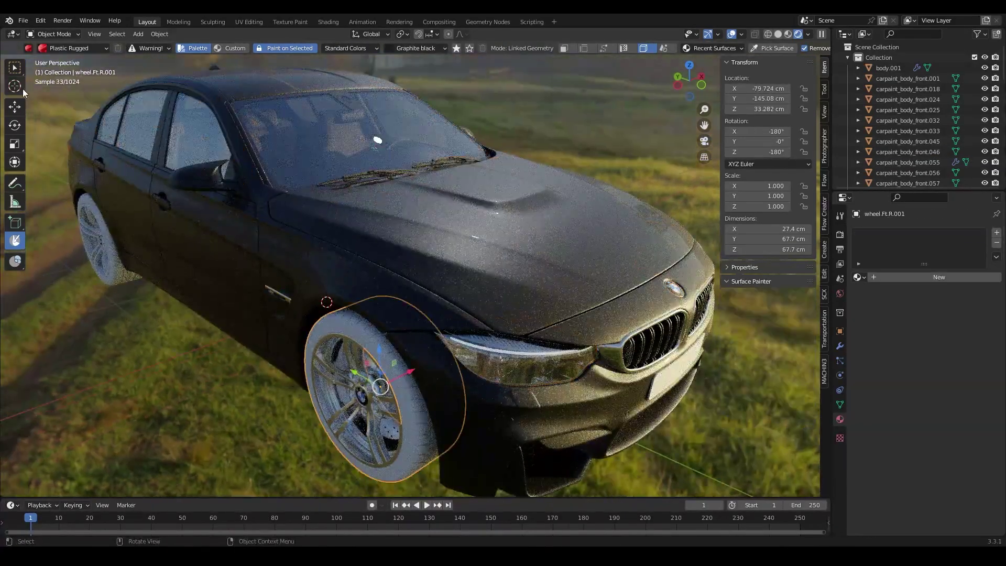
shift+click(115, 275)
click(91, 49)
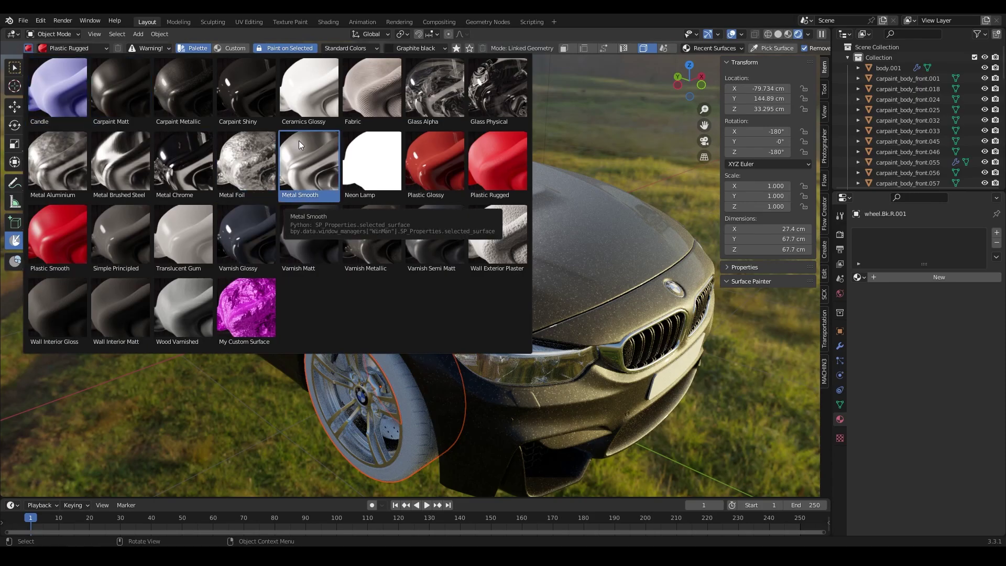
click(328, 263)
click(417, 48)
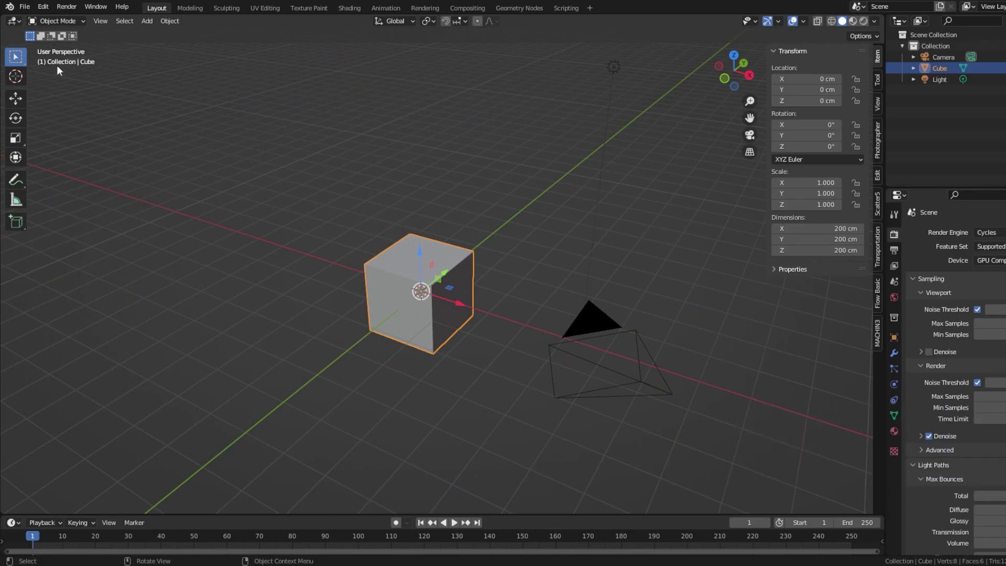
Install the Surface Painter add-on from SurfacePainter_v1.1.0.zip through the add-on preferences
click(45, 7)
click(77, 161)
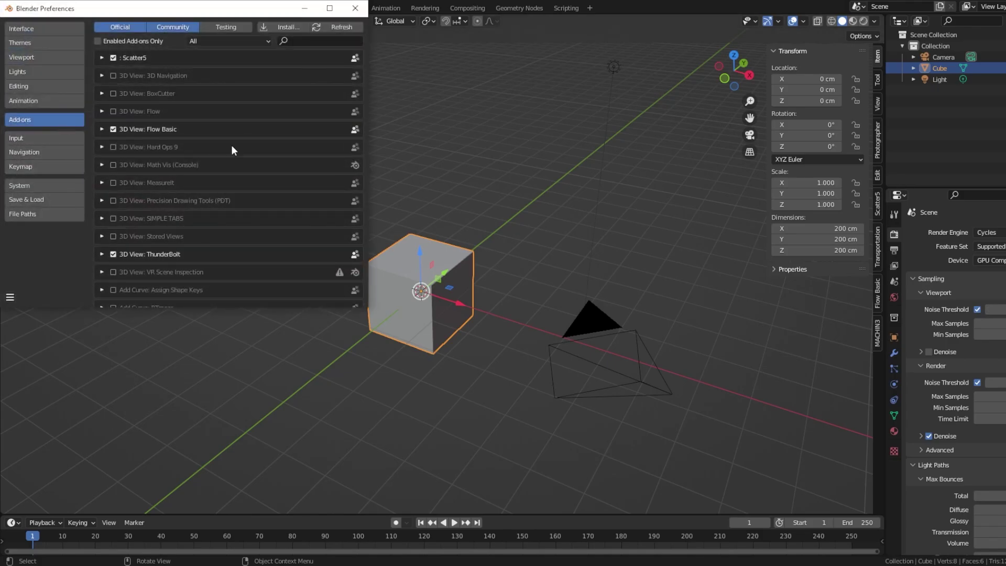
click(293, 27)
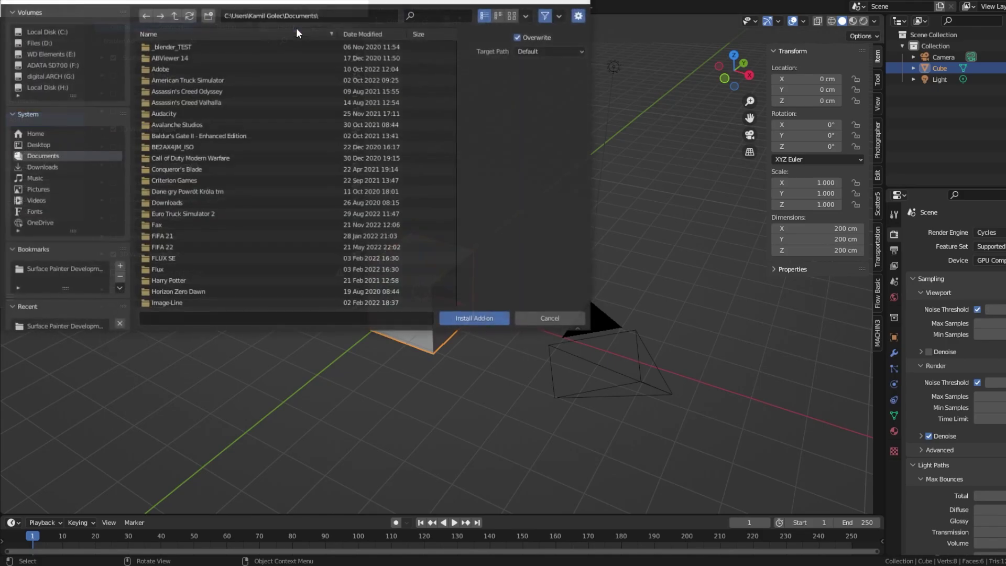
click(62, 270)
double_click(210, 114)
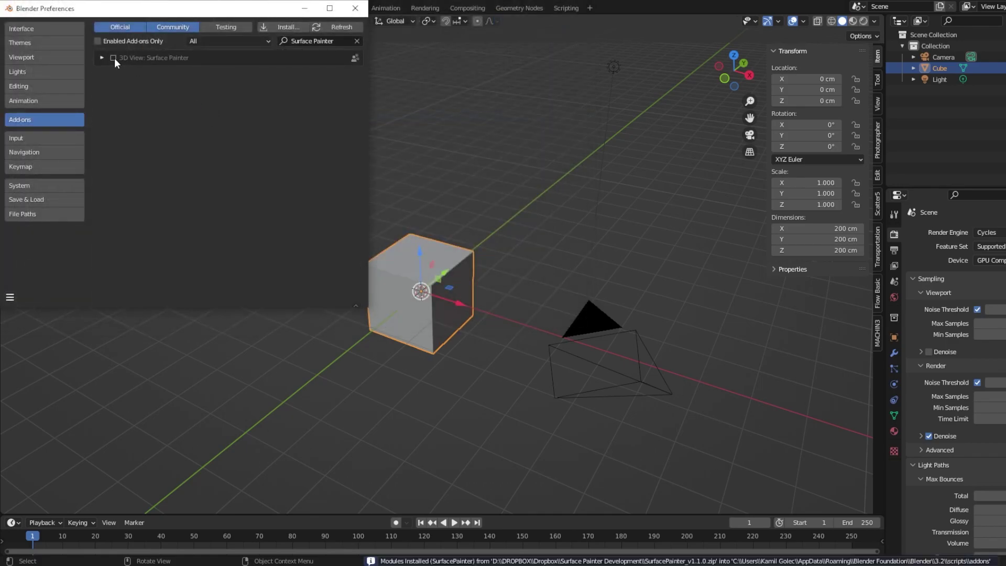
Enable the Surface Painter add-on, install Pillow for faster image previews and close the preferences
click(113, 58)
click(102, 57)
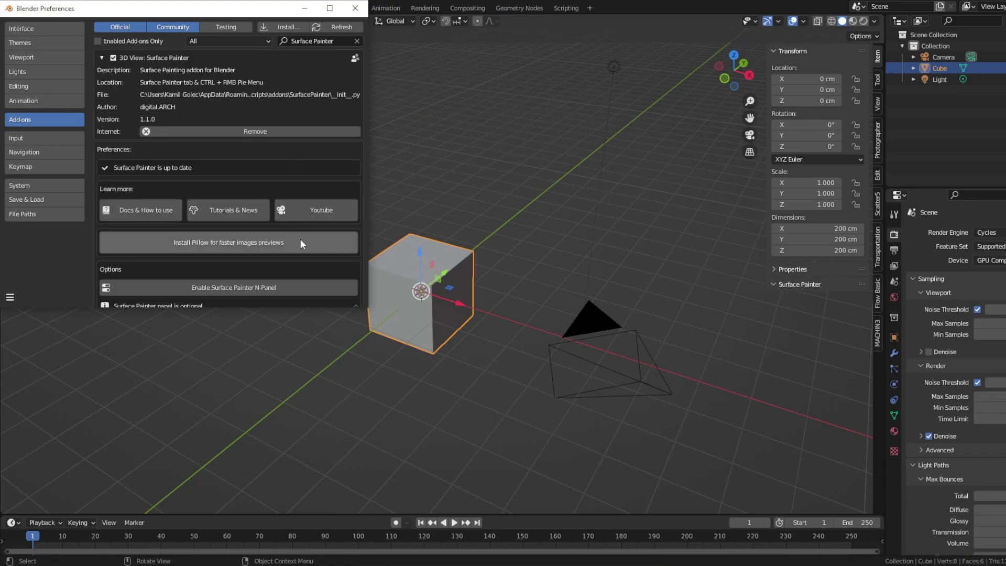
click(226, 239)
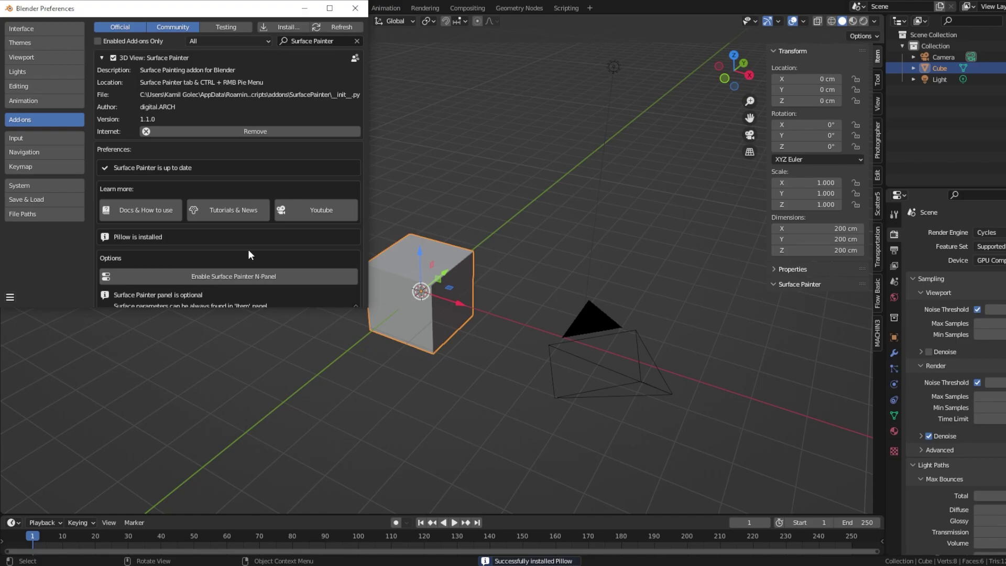
click(351, 8)
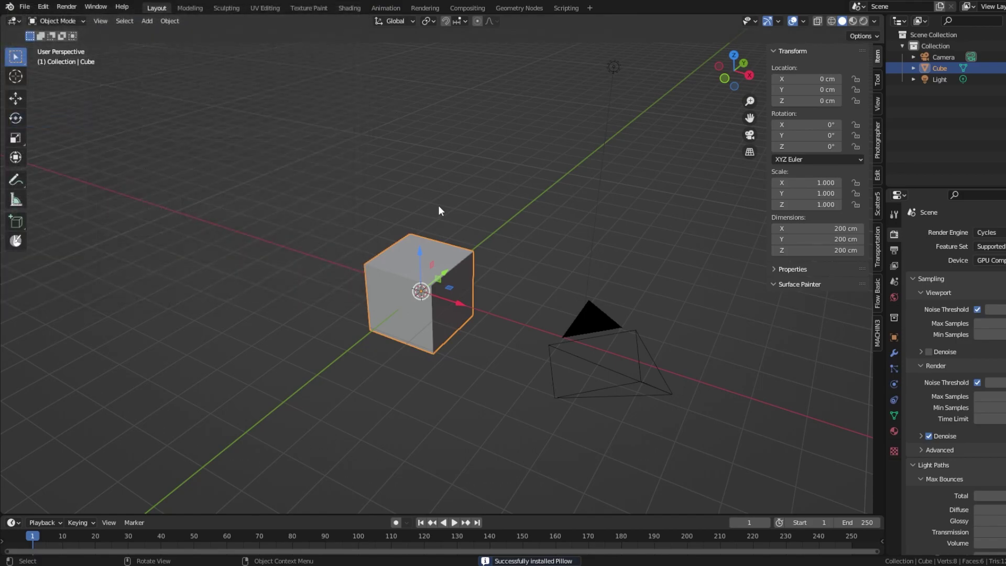
Activate the Surface Painter tool in the default cube scene
middle_drag(439, 206, 459, 253)
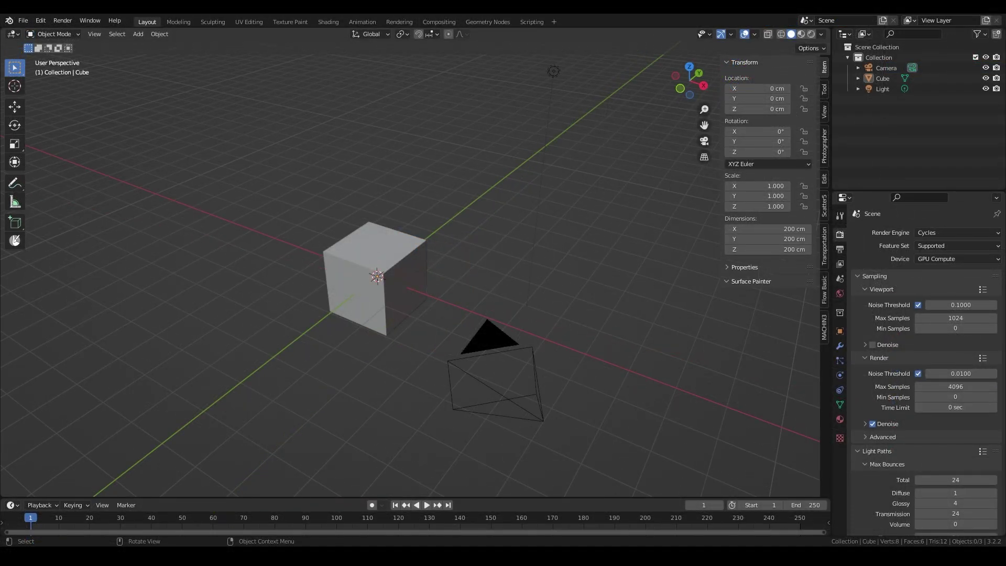
middle_drag(459, 253, 481, 264)
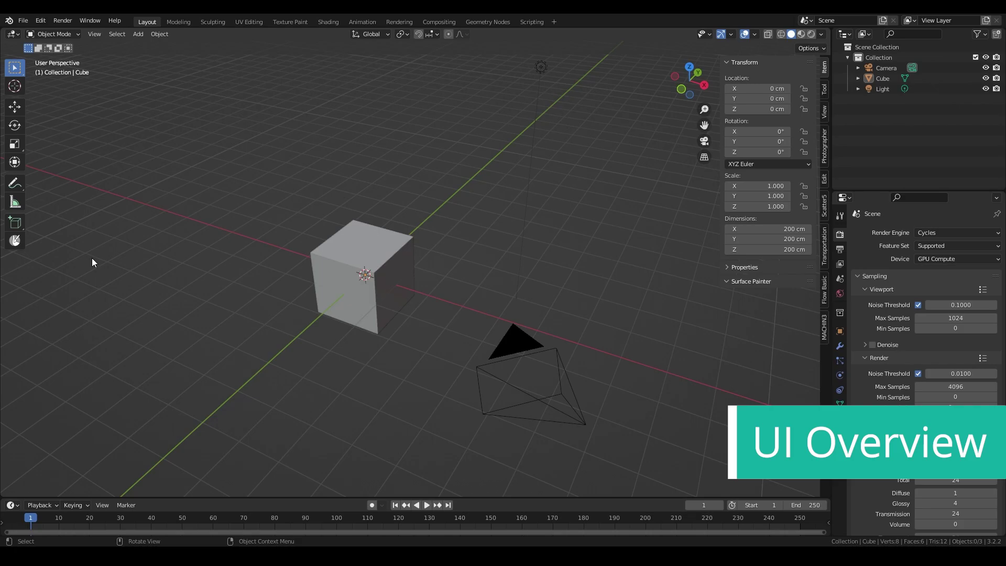
click(17, 243)
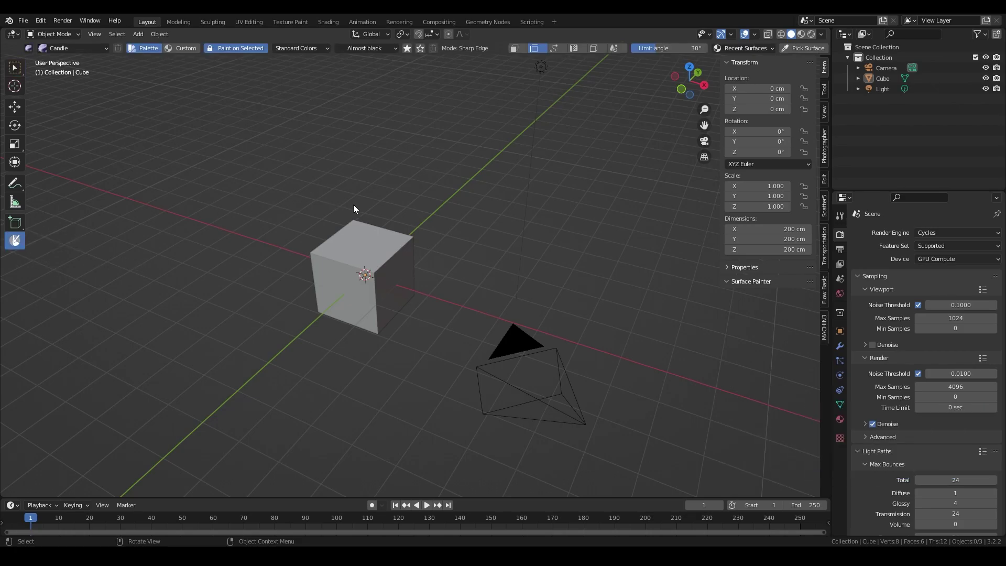
Browse the Surface Painter palette and choose the Metal Smooth surface
middle_drag(354, 205, 424, 271)
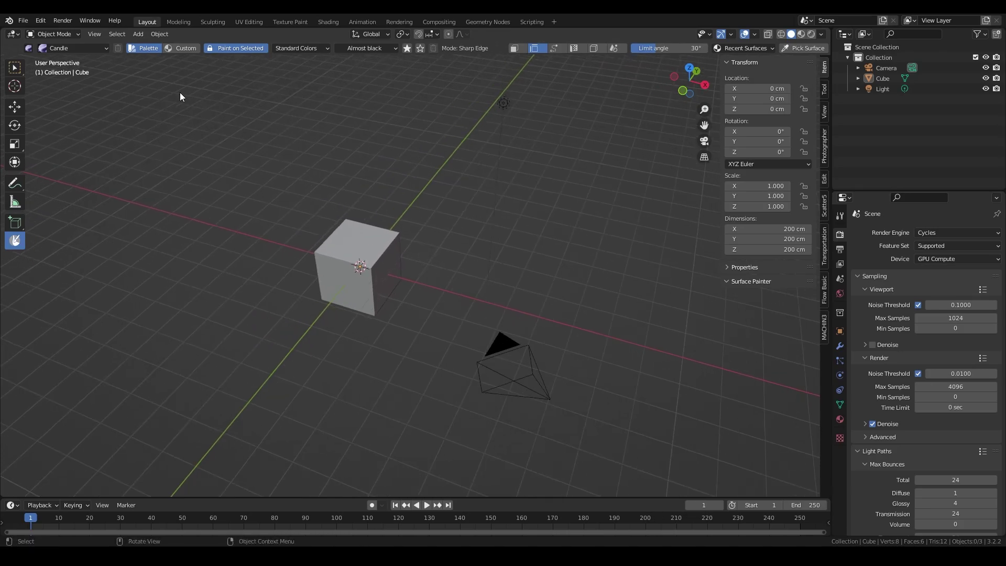
click(30, 45)
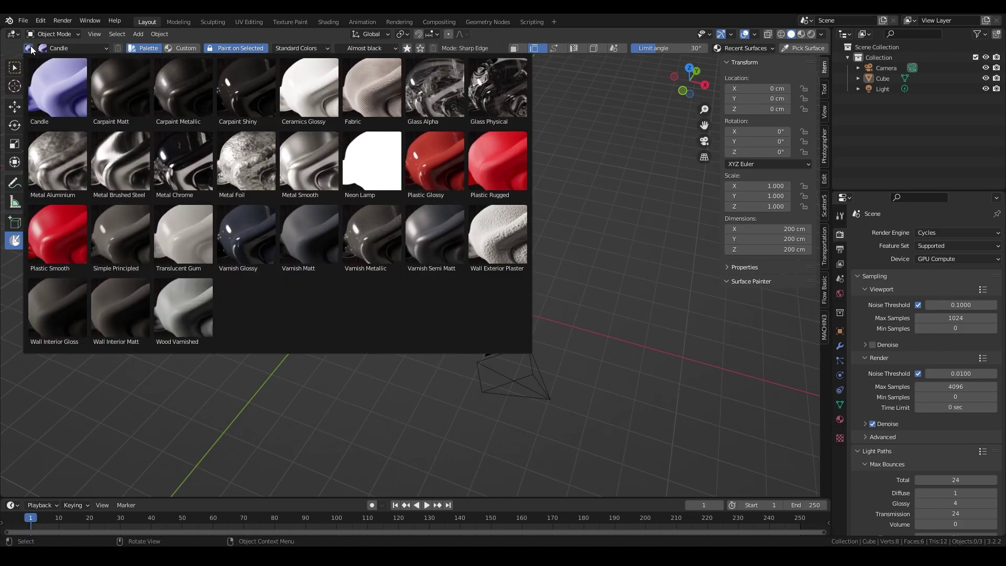
click(78, 49)
click(78, 48)
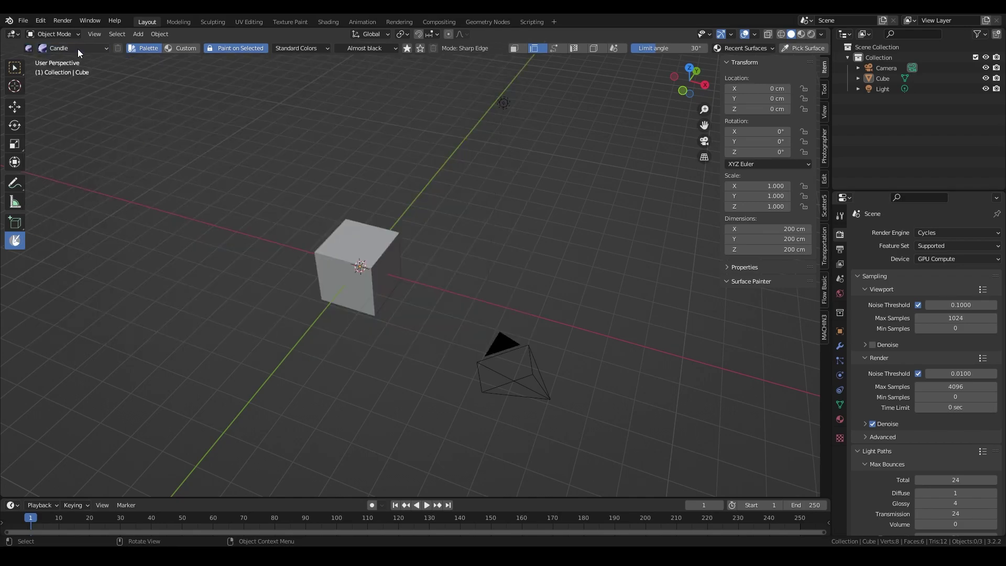
click(29, 46)
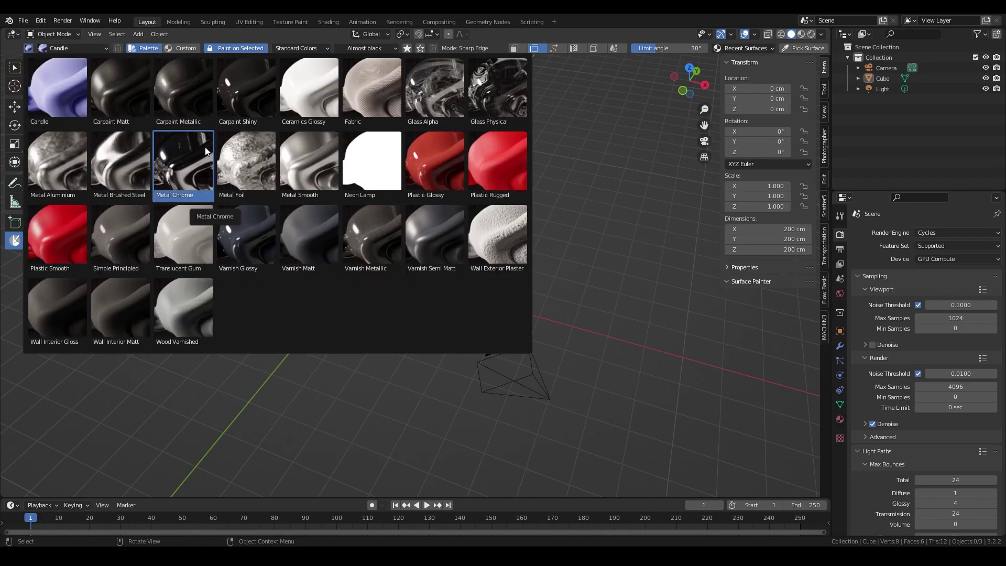
click(327, 171)
Duplicate the cube twice along the X axis, placing the copies at about X 385 cm and X 763 cm
middle_drag(450, 218, 454, 219)
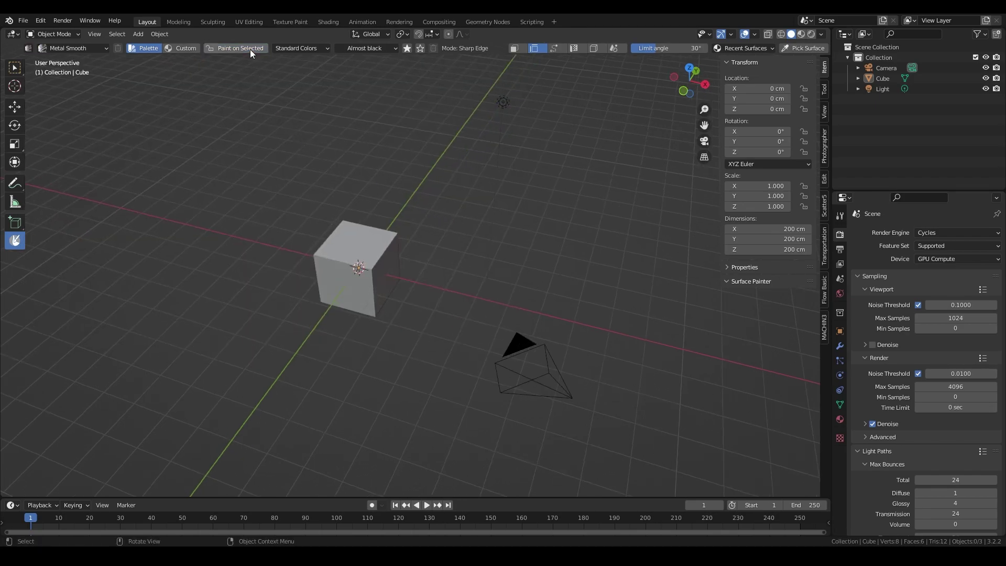
click(379, 251)
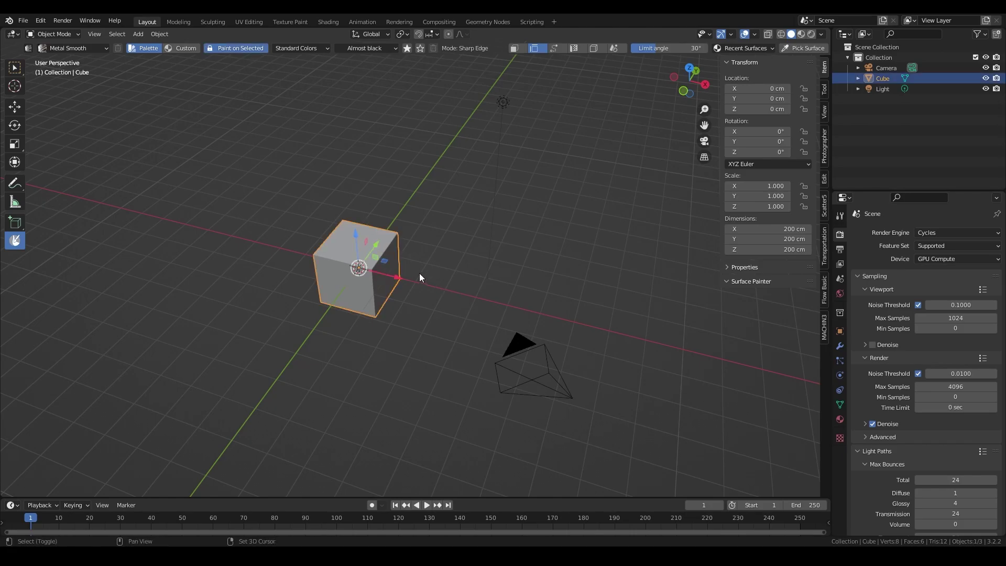
key(shift+d)
key(x)
click(477, 269)
middle_drag(477, 269, 426, 222)
key(shift+d)
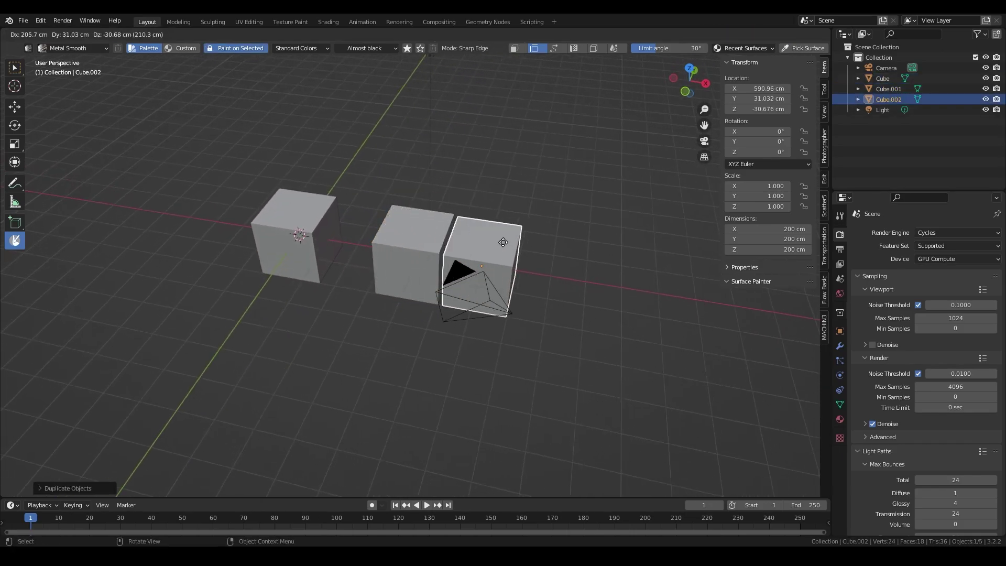
key(x)
click(554, 247)
scroll(491, 210, up, 2)
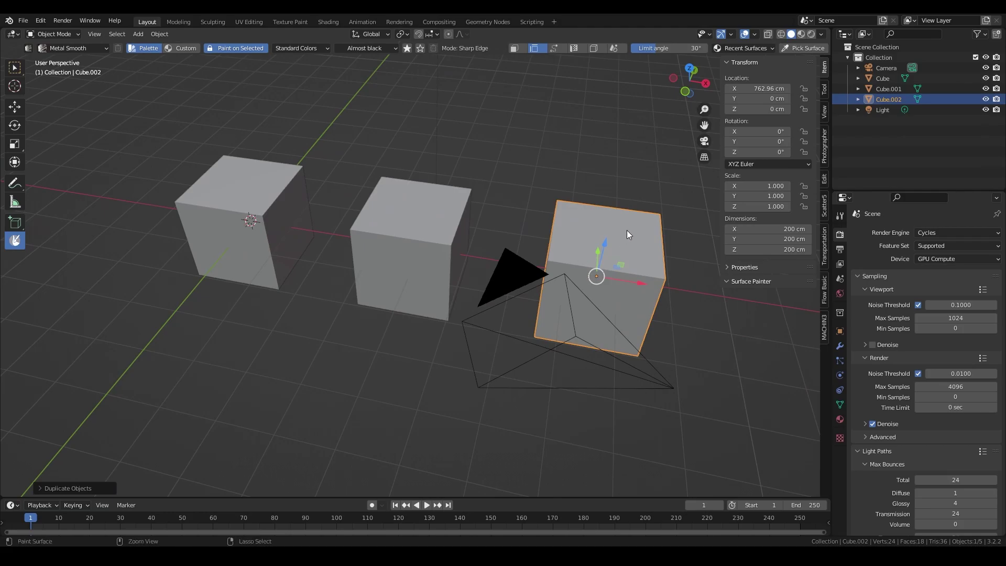
Turn off Paint on Selected and paint faces of the original and middle cubes with Metal Smooth in Almost black
ctrl+click(627, 231)
key(ctrl+z)
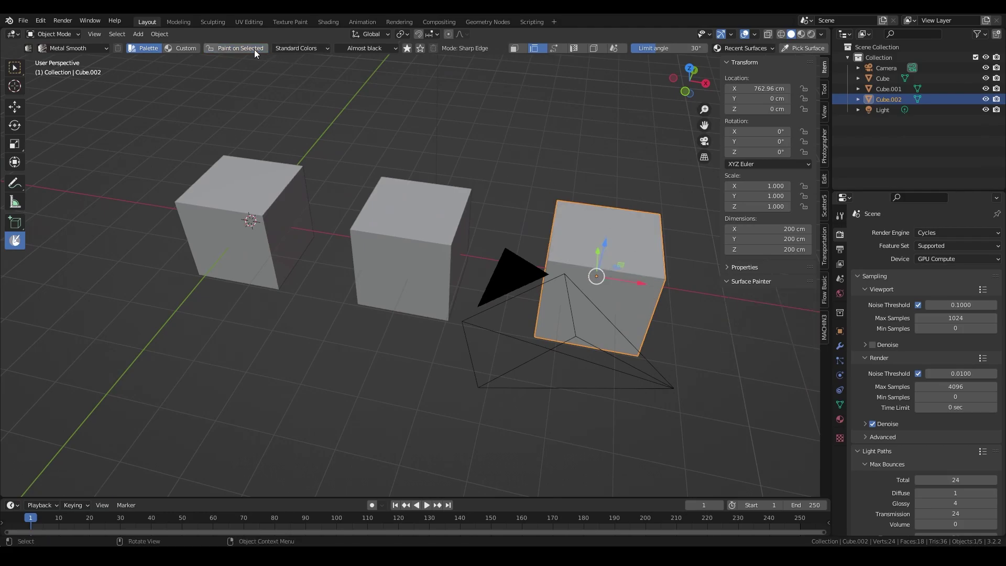
click(253, 50)
ctrl+click(417, 226)
ctrl+click(259, 197)
ctrl+click(252, 237)
ctrl+click(303, 224)
ctrl+click(420, 269)
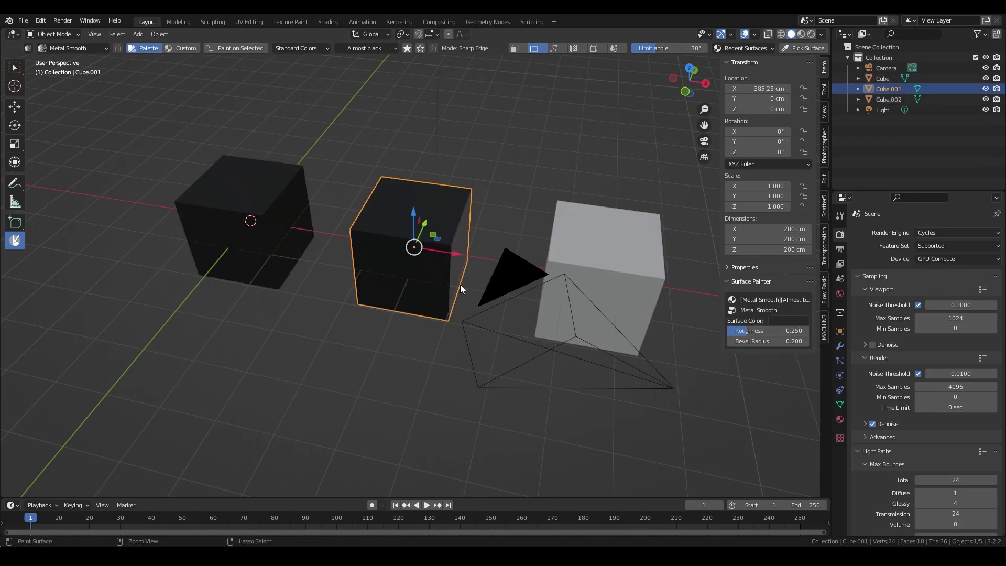
Paint the third cube's top and front faces with Metal Smooth, then undo the front face's paint
ctrl+click(603, 247)
ctrl+click(623, 291)
key(ctrl+z)
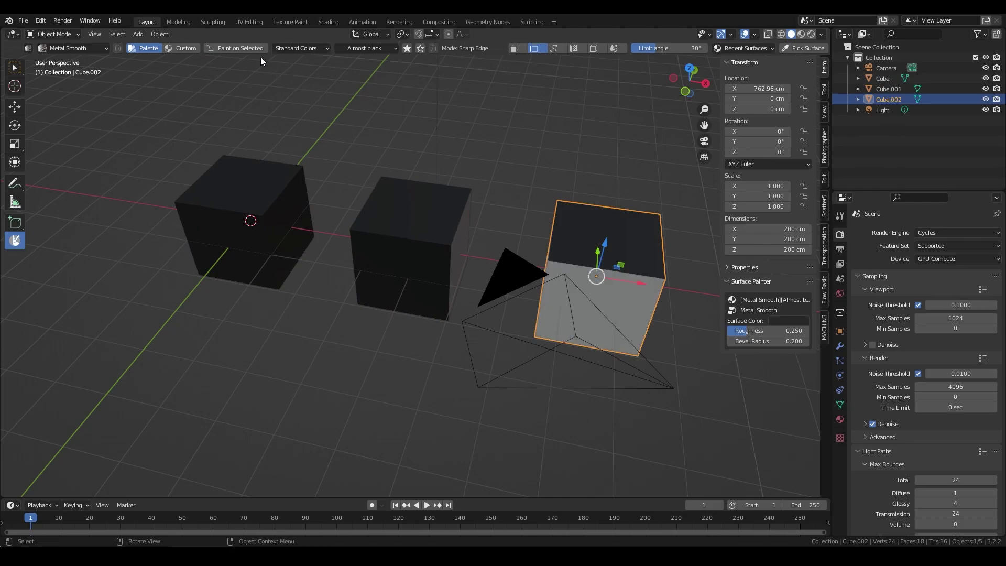
Turn Paint on Selected back on so that only the selected cube gets painted
click(257, 48)
mouse_move(503, 184)
middle_down()
mouse_move(545, 207)
mouse_move(473, 256)
mouse_move(461, 241)
middle_up()
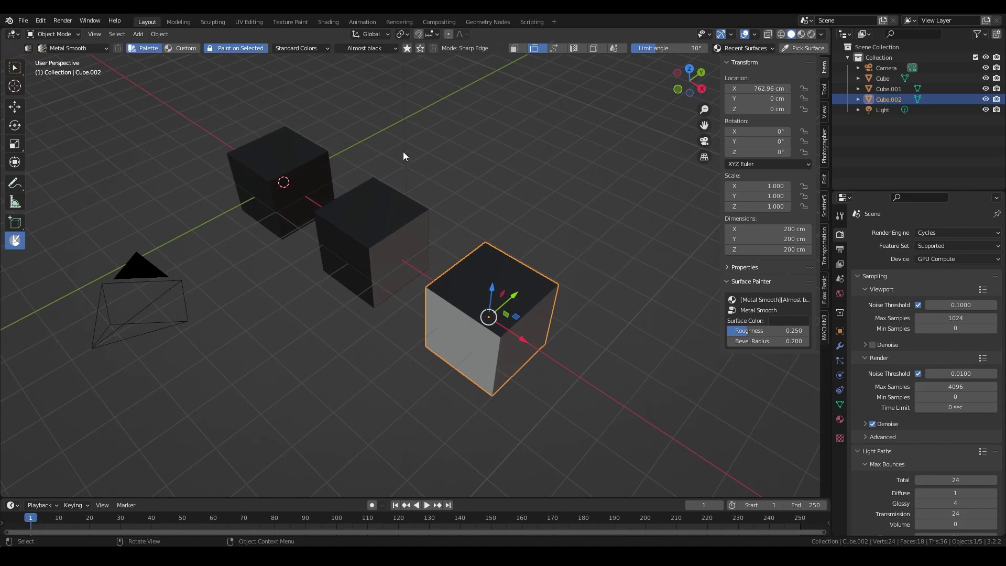
middle_drag(401, 174, 376, 201)
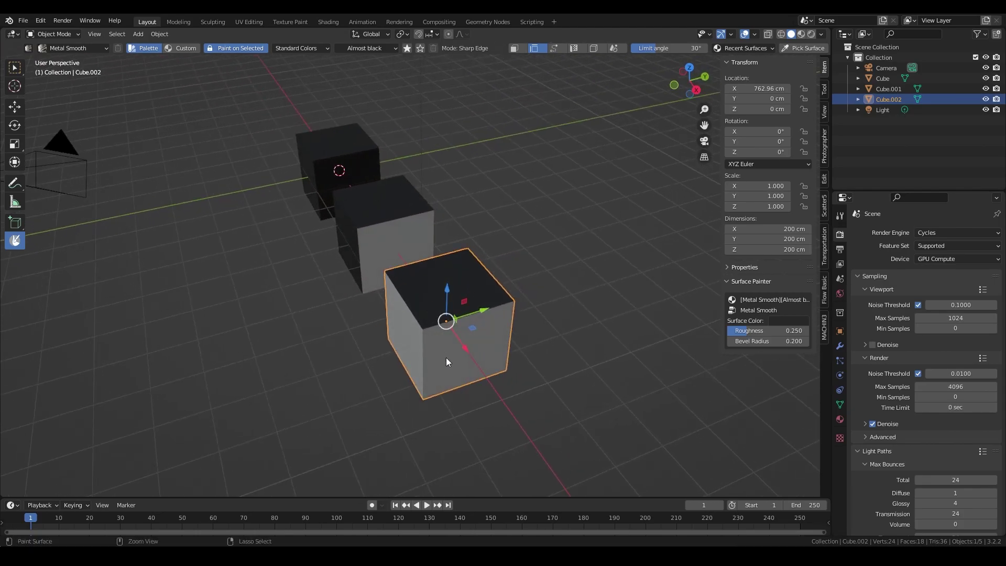
Paint side faces of the third cube, then select the middle cube and paint its side faces with Metal Smooth in Almost black
drag(445, 357, 405, 348)
mouse_move(459, 240)
middle_down()
mouse_move(428, 181)
mouse_move(464, 200)
mouse_move(453, 240)
mouse_move(384, 216)
middle_up()
click(512, 167)
click(427, 228)
scroll(427, 228, down, 2)
shift+click(584, 184)
shift+click(338, 281)
middle_drag(356, 262, 367, 239)
click(416, 244)
ctrl+click(442, 260)
ctrl+click(420, 262)
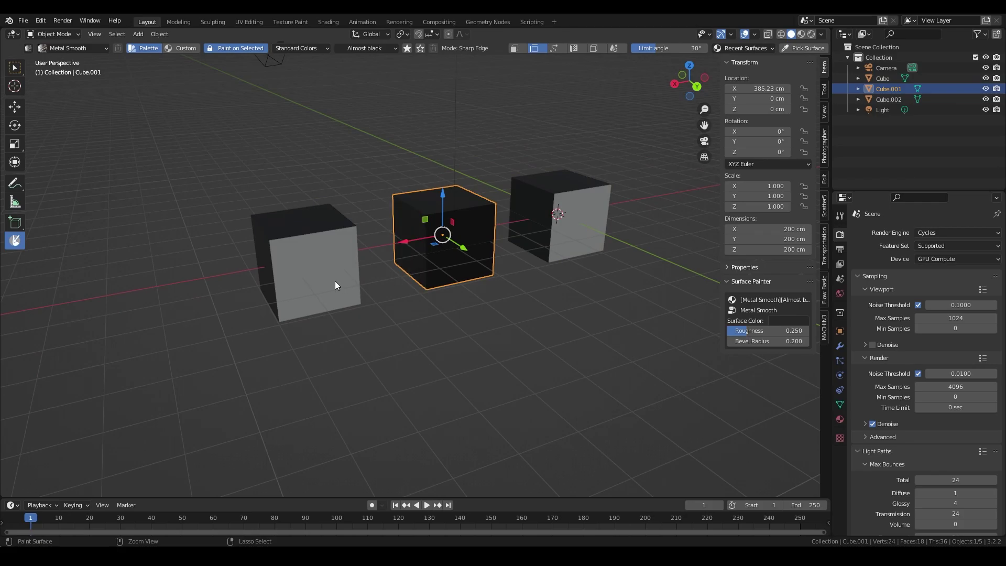
Select the third cube, paint its remaining grey side faces with Metal Smooth in Almost black, and deselect it
click(323, 262)
click(352, 281)
middle_drag(352, 281, 300, 283)
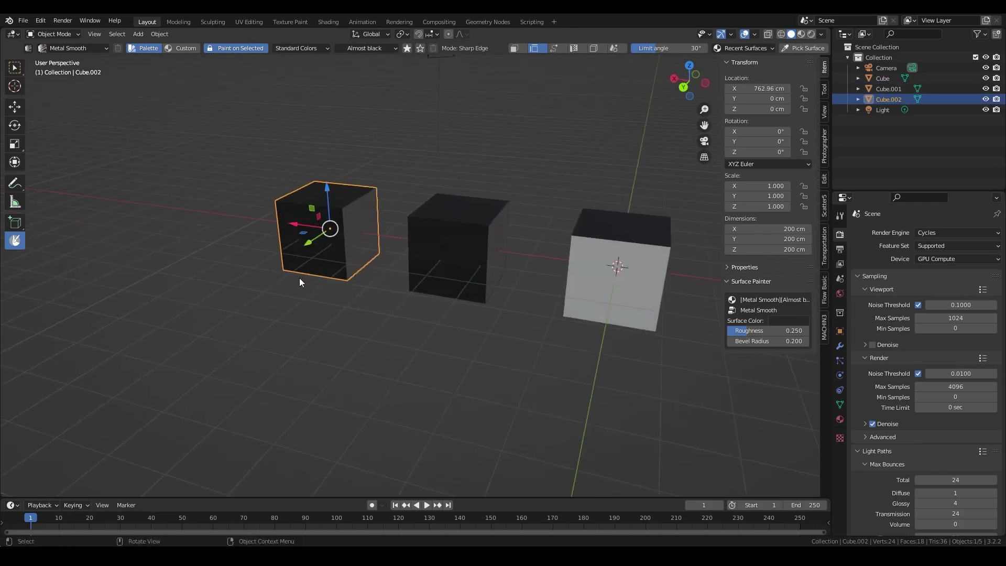
ctrl+click(361, 234)
middle_drag(360, 234, 383, 268)
scroll(398, 251, up, 1)
click(398, 250)
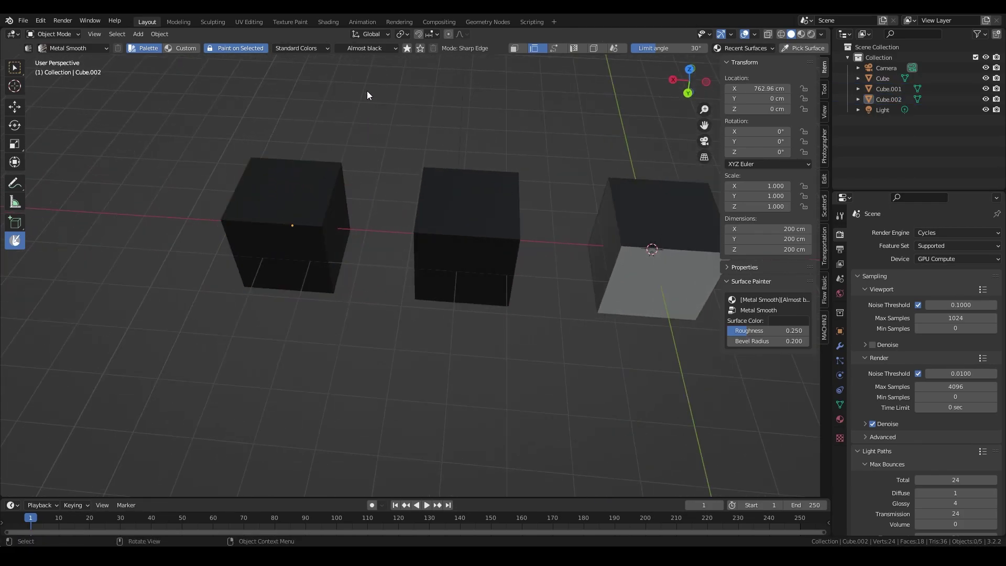
Switch the paint color to Custom and choose a magenta with hue 0.833 and saturation 0.967
click(184, 48)
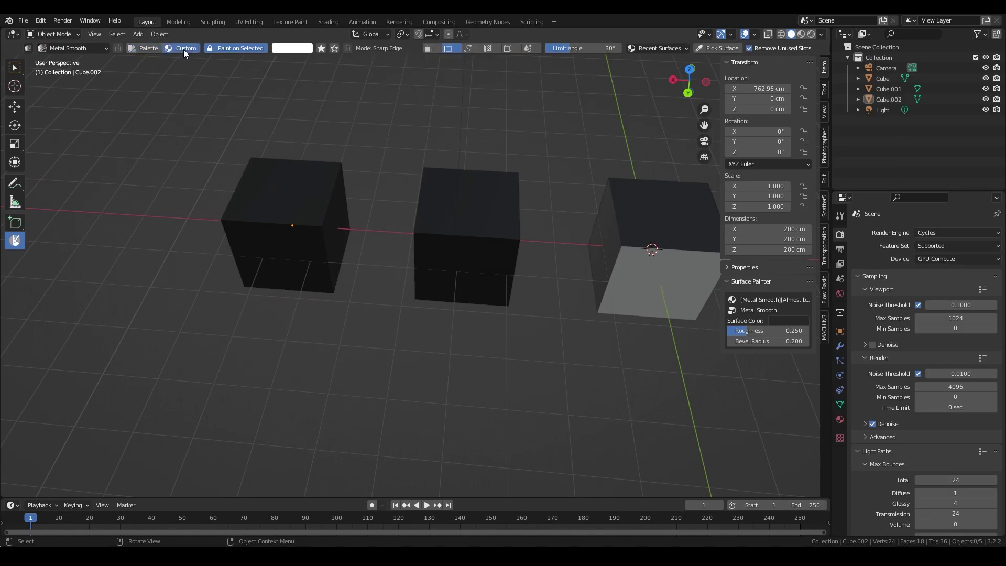
middle_drag(309, 73, 317, 105)
click(302, 50)
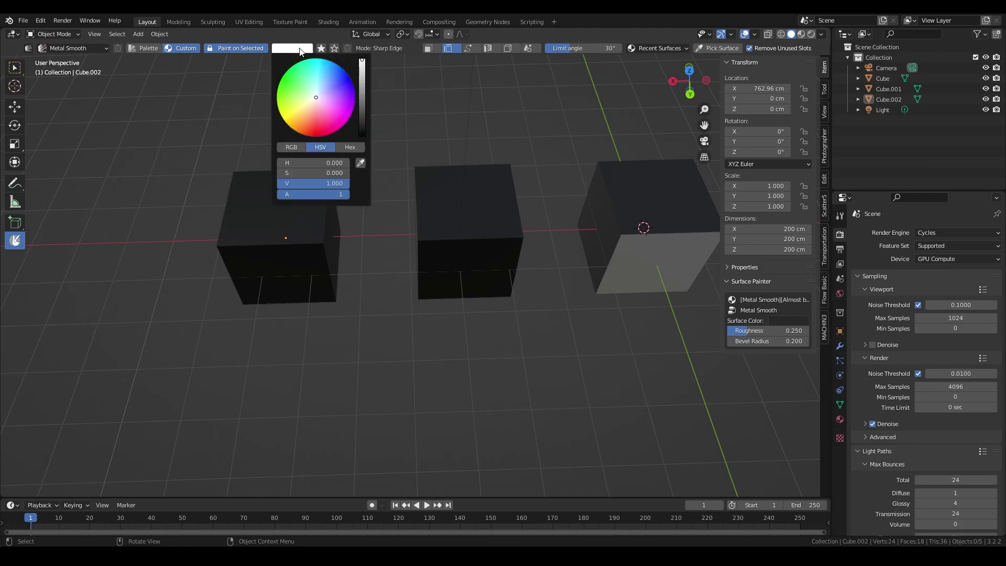
mouse_move(318, 106)
mouse_down()
mouse_move(308, 113)
mouse_move(332, 103)
mouse_move(344, 112)
mouse_up()
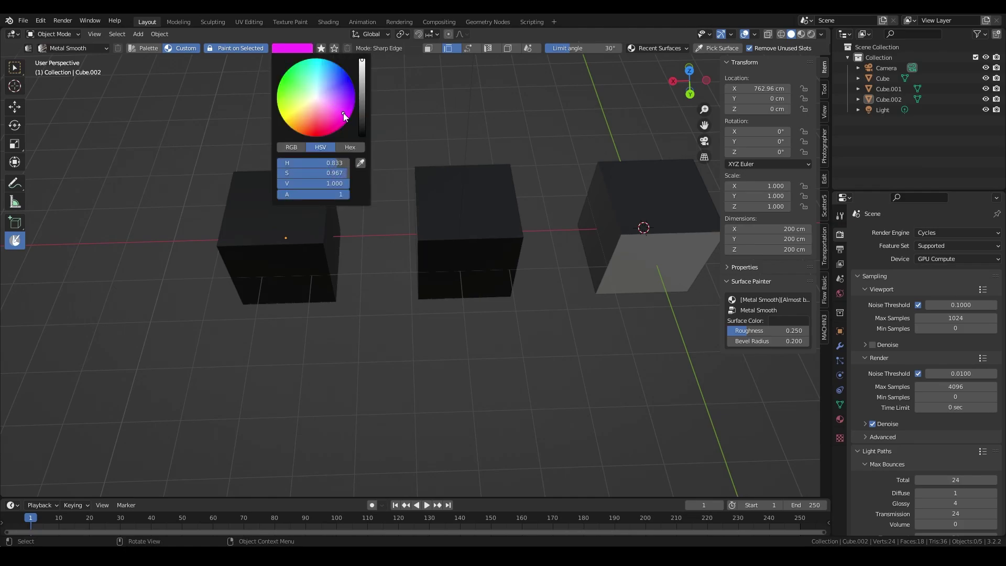
Paint all faces of the third cube with Metal Smooth in the custom magenta color
ctrl+click(332, 226)
ctrl+click(304, 220)
mouse_move(279, 269)
middle_down()
mouse_move(359, 228)
mouse_move(360, 213)
middle_up()
click(301, 260)
ctrl+click(278, 267)
middle_drag(263, 268, 399, 259)
click(503, 232)
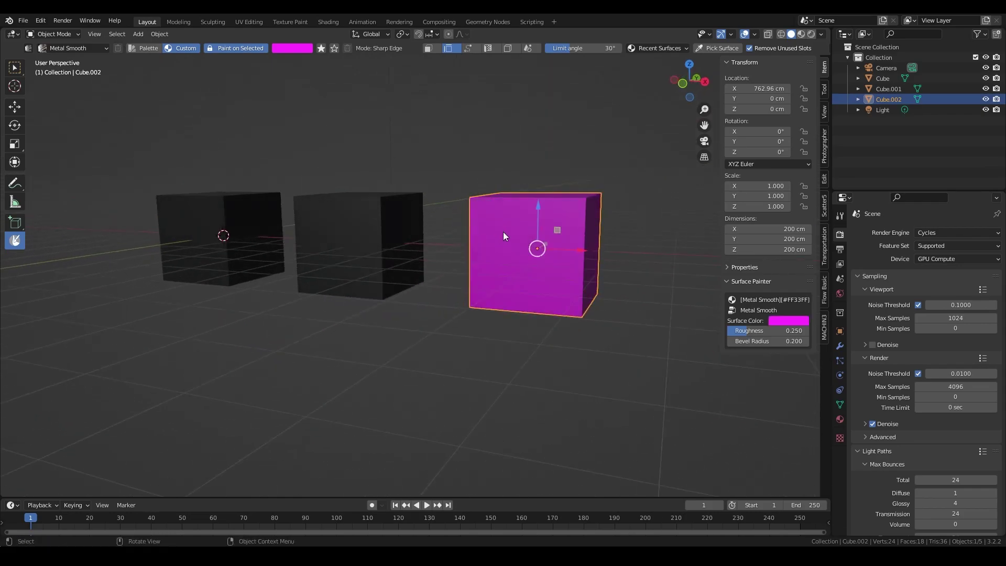
mouse_move(504, 232)
middle_down()
mouse_move(416, 254)
mouse_move(398, 246)
middle_up()
Switch the color source back to Palette and open the color list of the Standard Colors palette
click(152, 49)
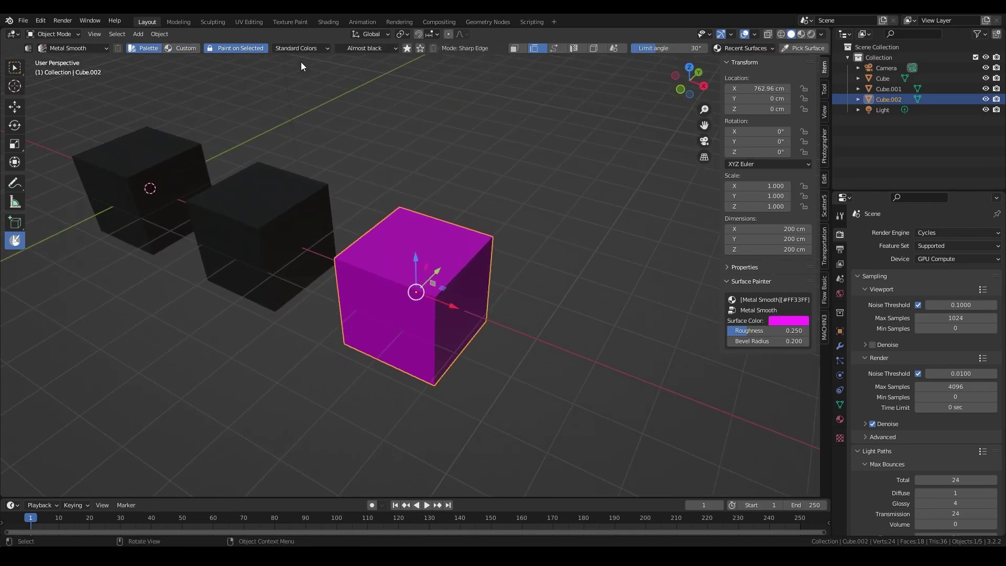
click(314, 49)
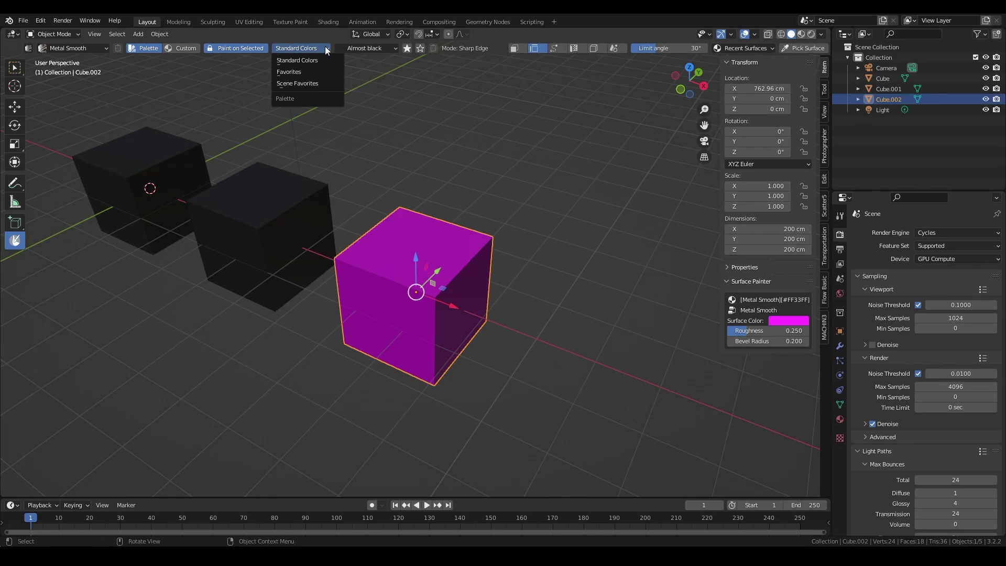
click(310, 60)
click(364, 48)
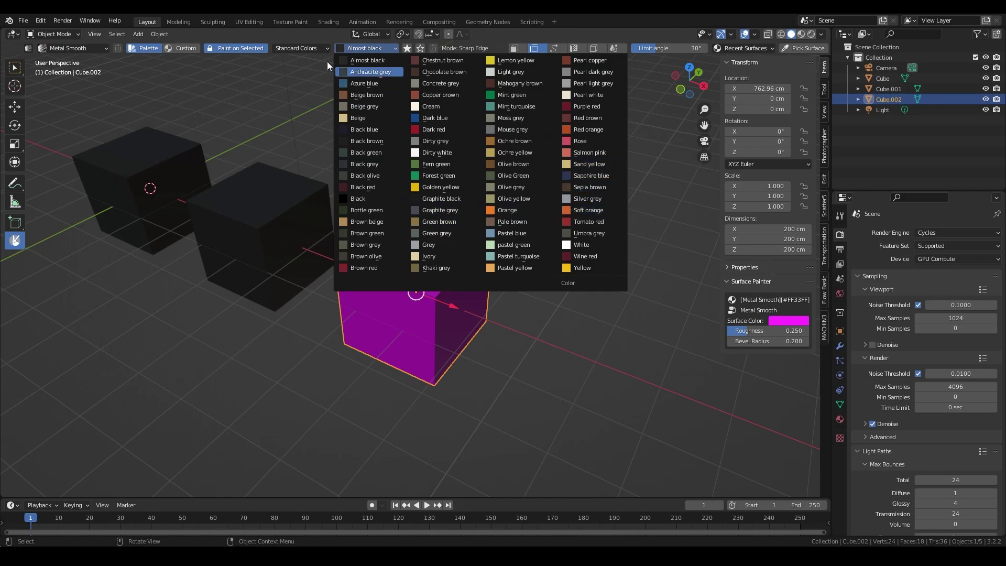
Look through the Favorites and Scene Favorites palettes, then return to Standard Colors
click(322, 48)
click(317, 71)
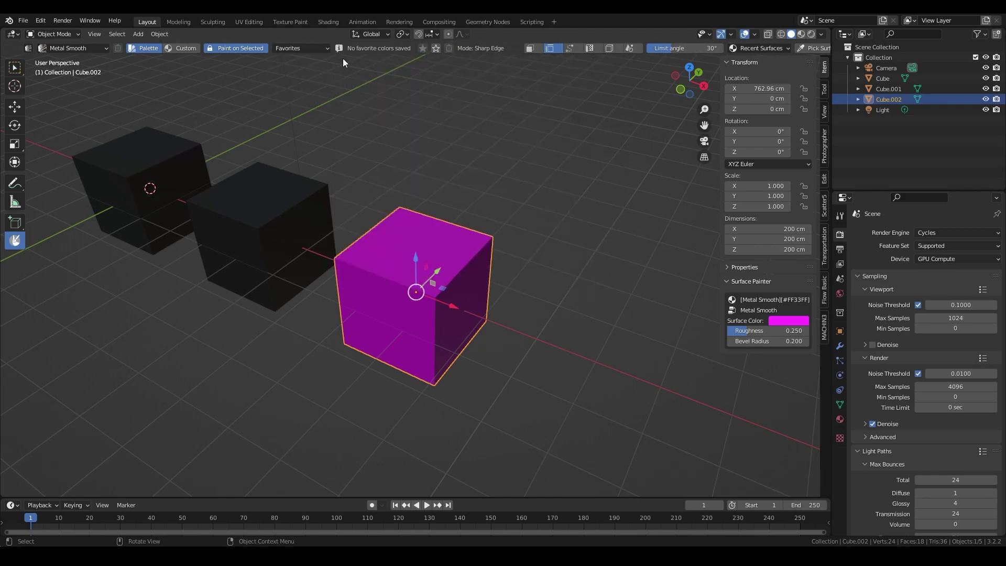
click(315, 49)
click(314, 83)
click(326, 47)
click(323, 69)
click(322, 49)
click(322, 59)
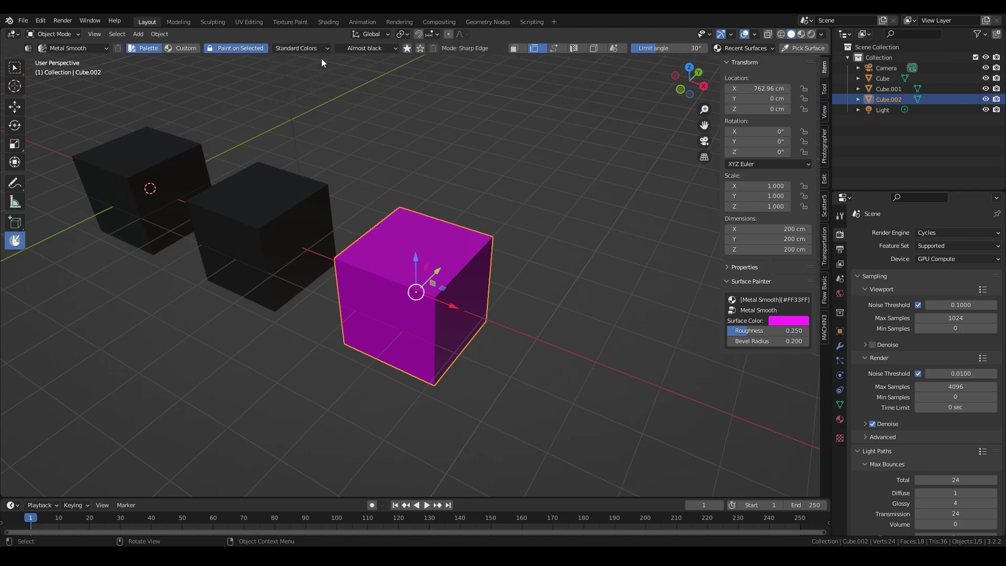
Choose Ochre brown from the Standard Colors, then change the paint color to Dark red
click(360, 47)
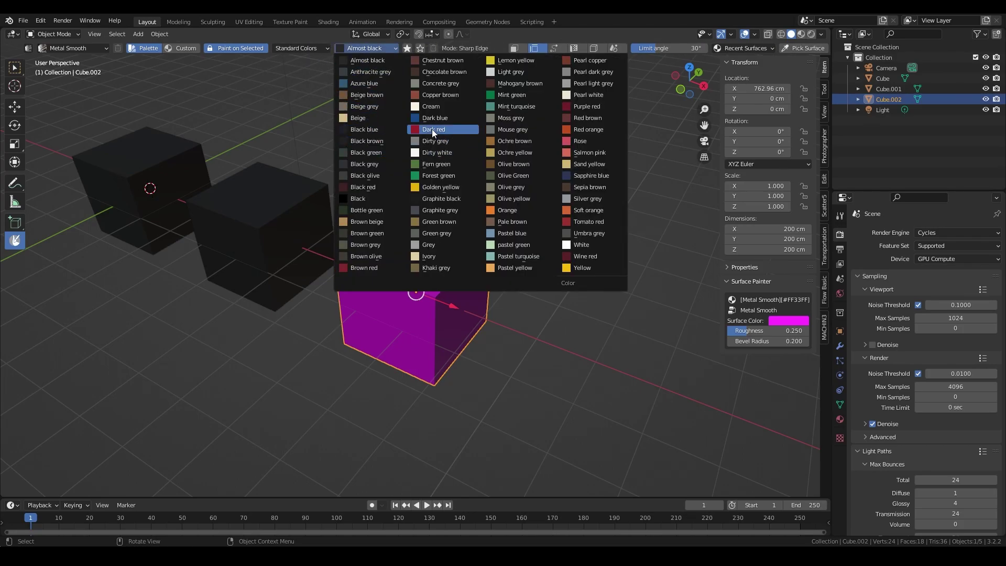
click(557, 140)
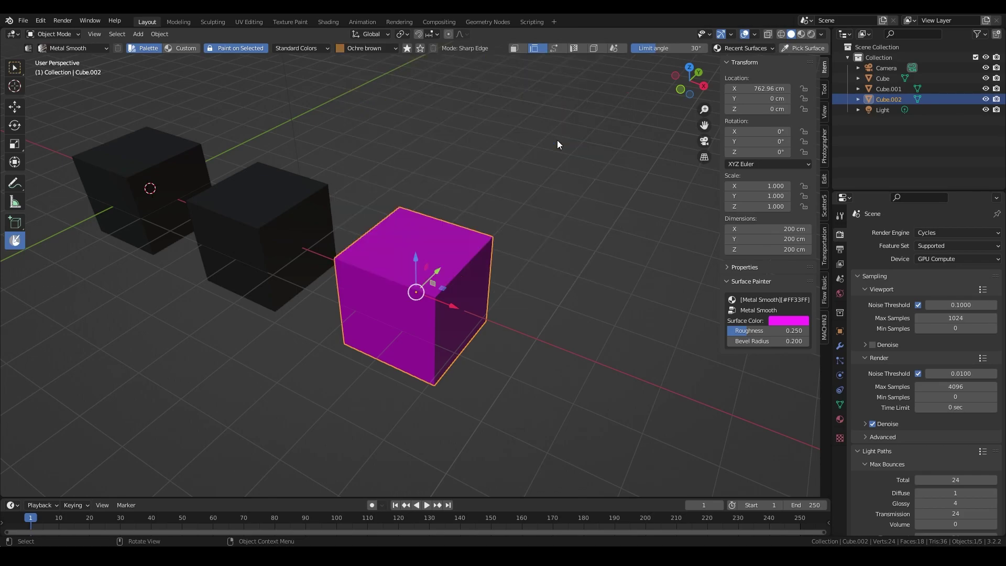
click(361, 51)
click(393, 47)
click(391, 49)
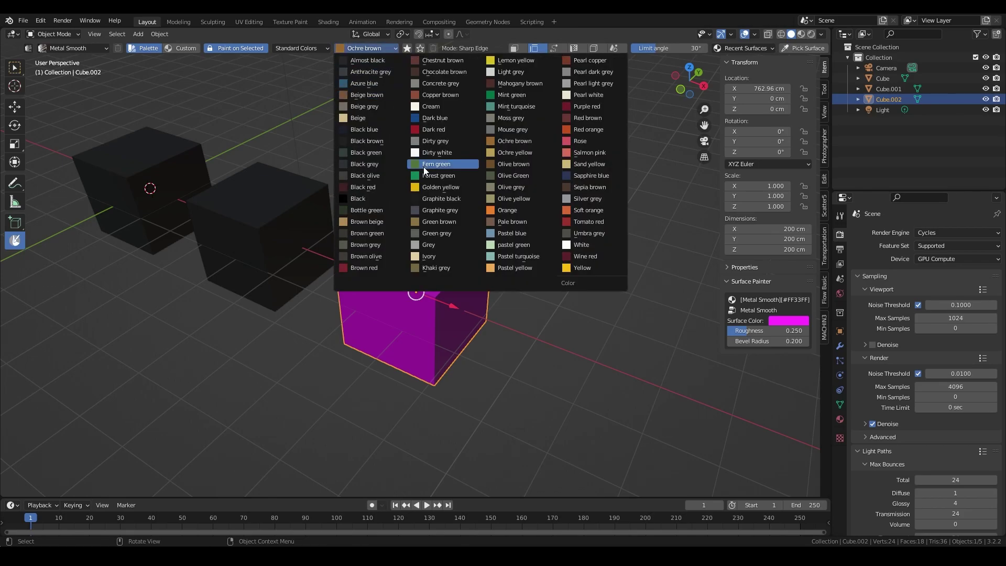
click(442, 129)
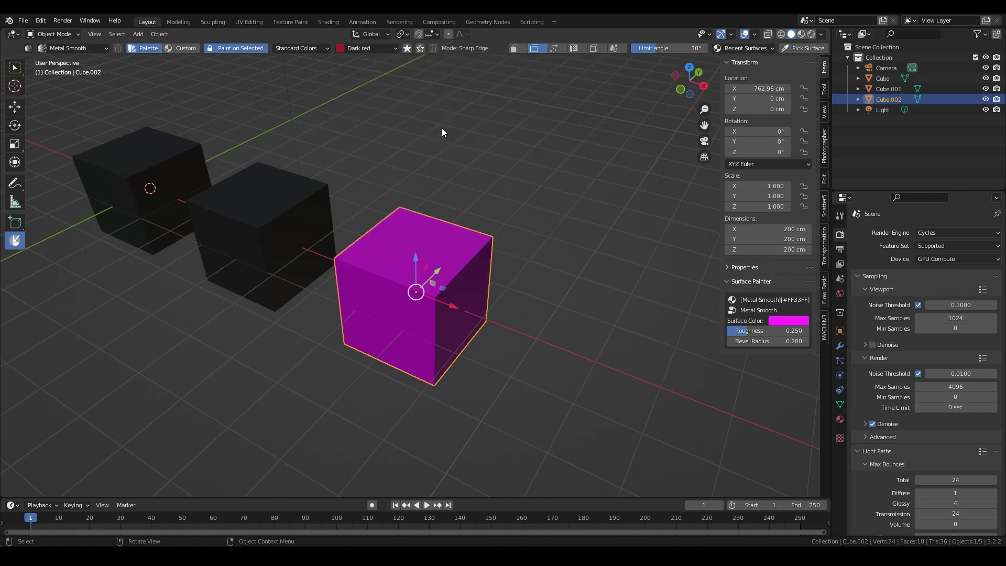
Add Dark red to the favorite colors and display the Favorites palette
middle_drag(397, 143, 442, 218)
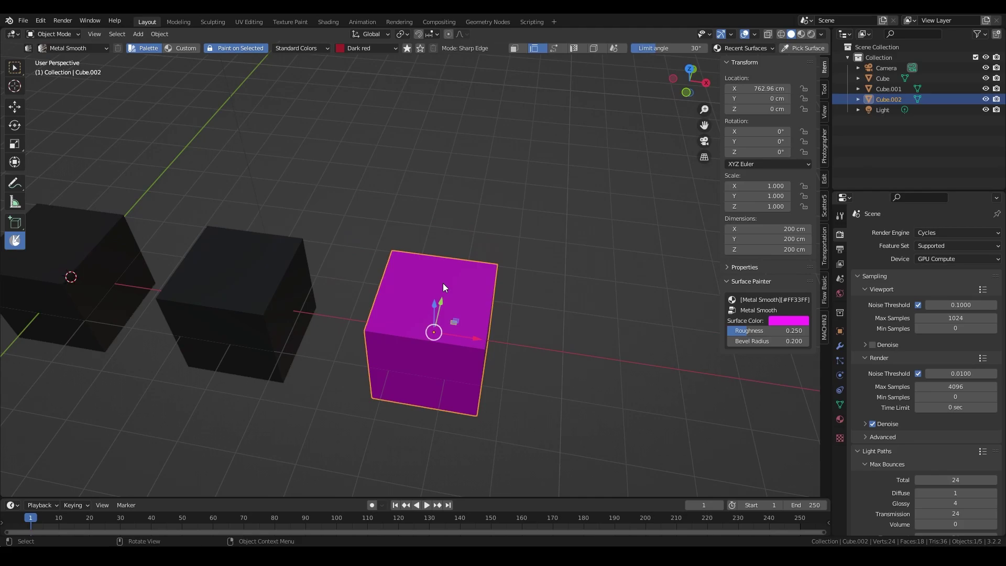
middle_drag(443, 288, 505, 276)
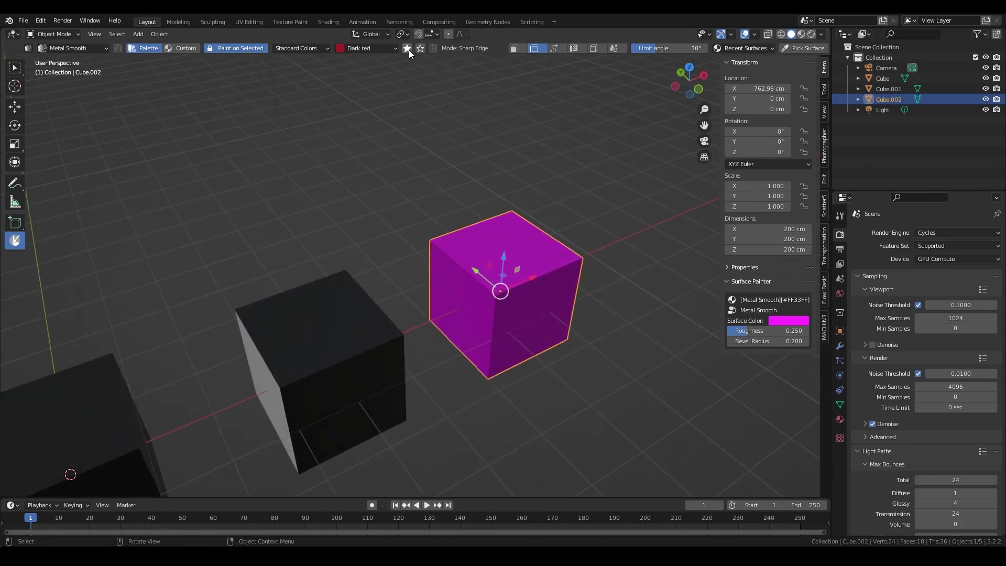
click(317, 48)
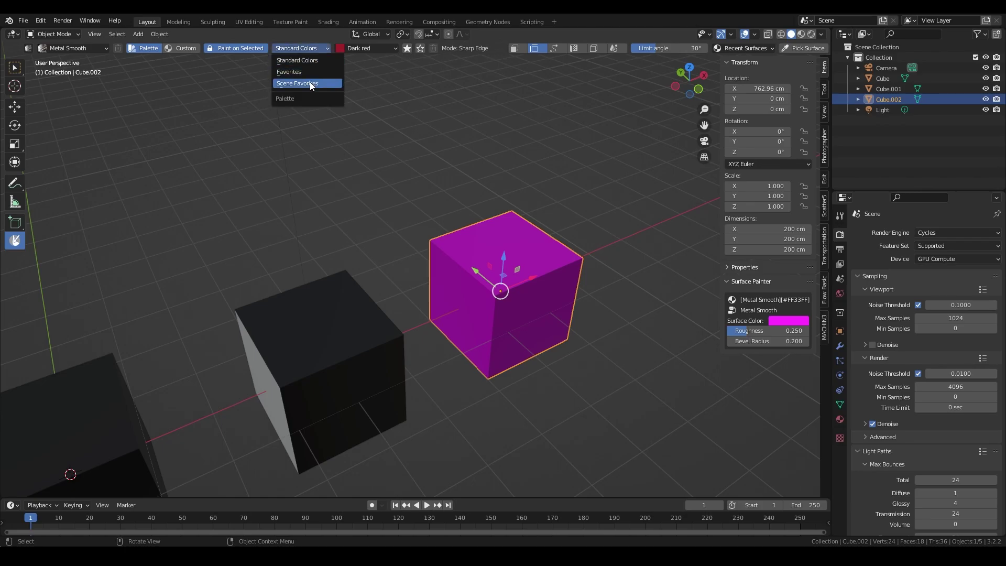
click(307, 74)
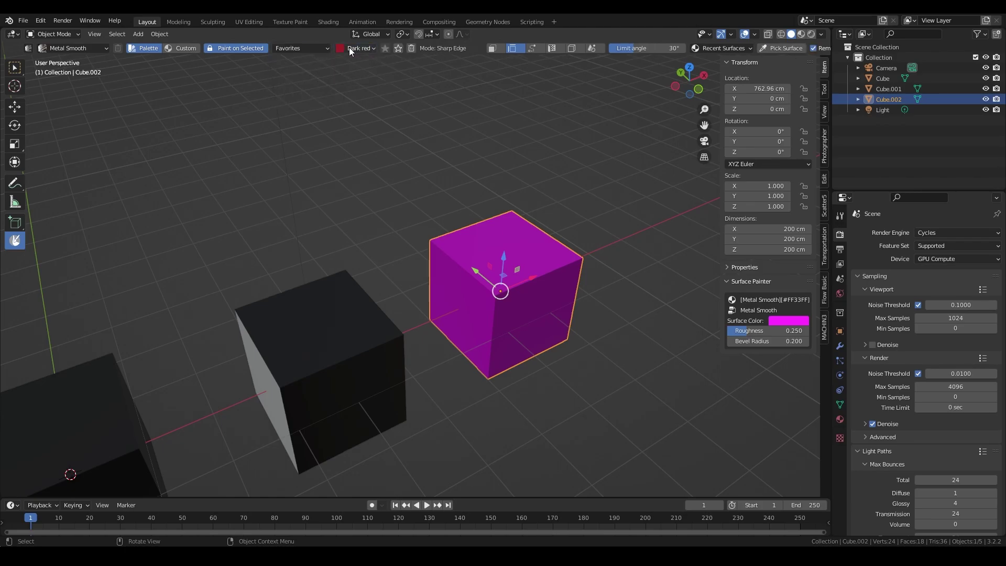
Choose Concrete grey from the Standard Colors, add it to the scene favorites and display the Scene Favorites palette
click(322, 47)
click(315, 60)
click(357, 50)
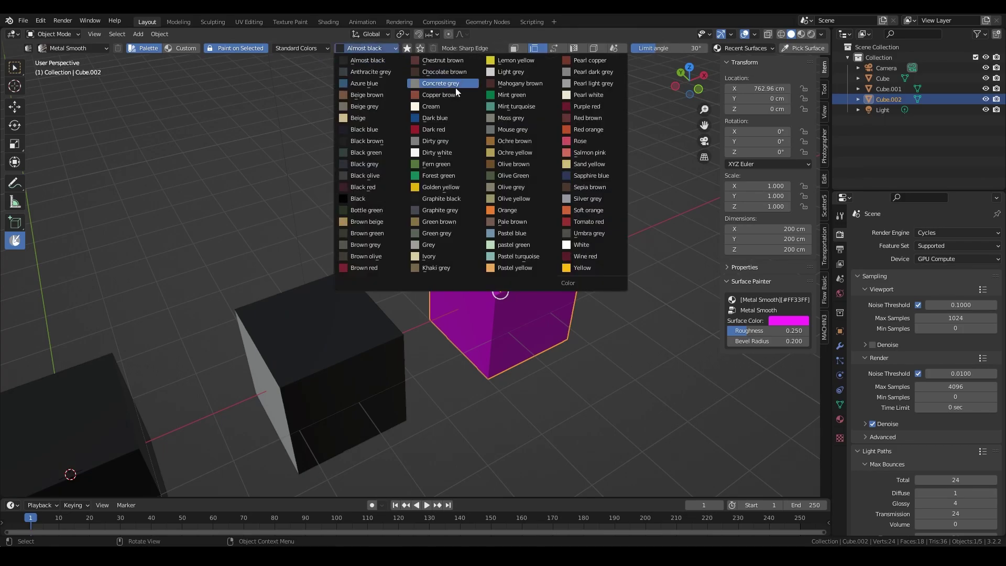
click(453, 88)
click(300, 48)
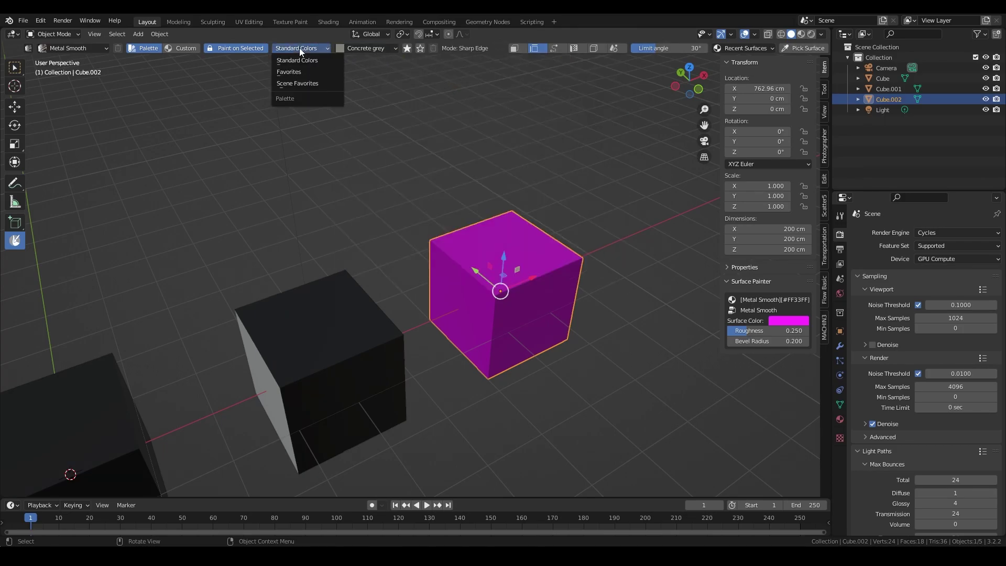
click(305, 86)
click(350, 49)
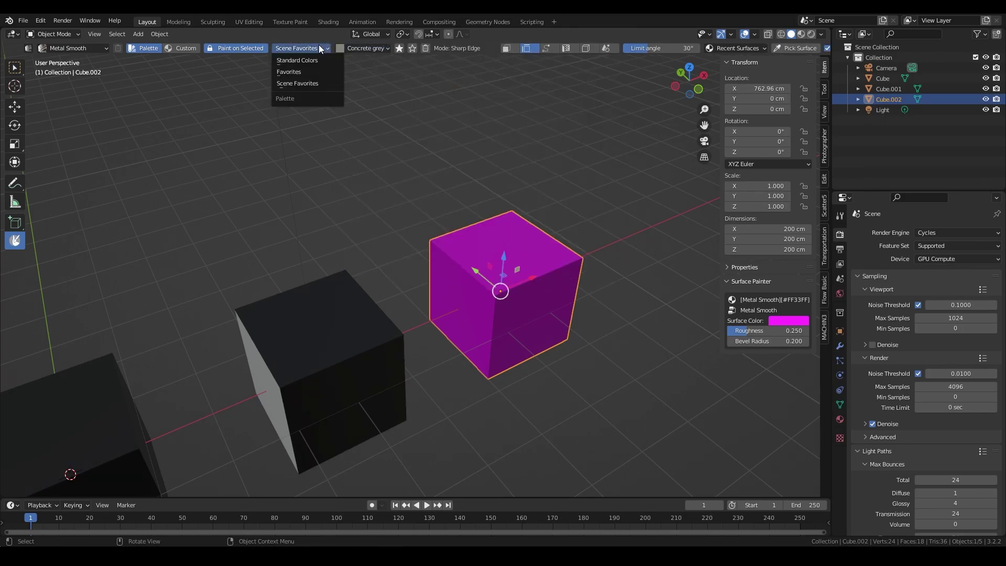
Check the colors stored in the Favorites palette, then return to Standard Colors
click(313, 48)
click(306, 71)
click(360, 50)
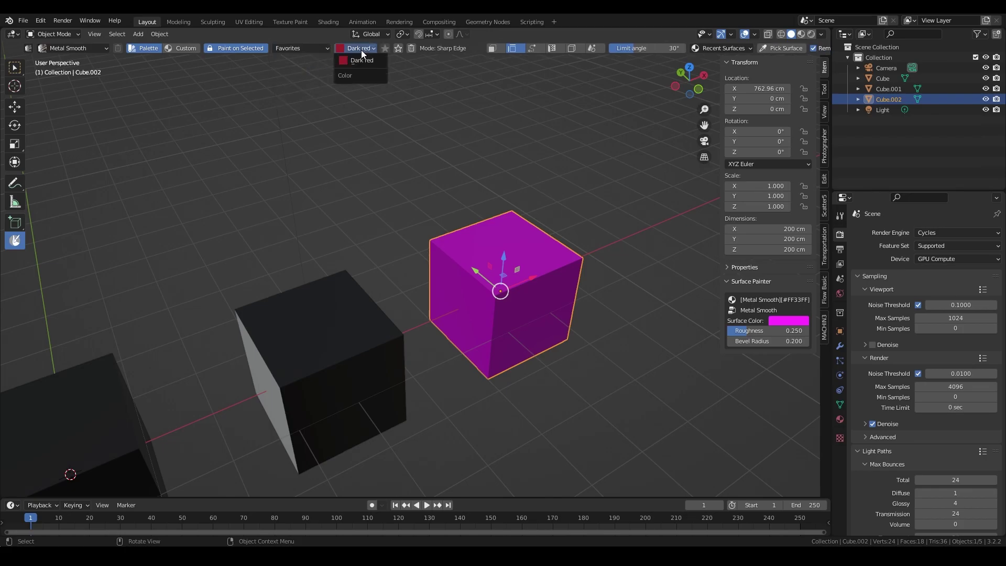
click(311, 45)
click(311, 49)
click(309, 59)
Switch to a Custom color and change it to a purple with hue 0.757 and saturation 0.874
click(189, 48)
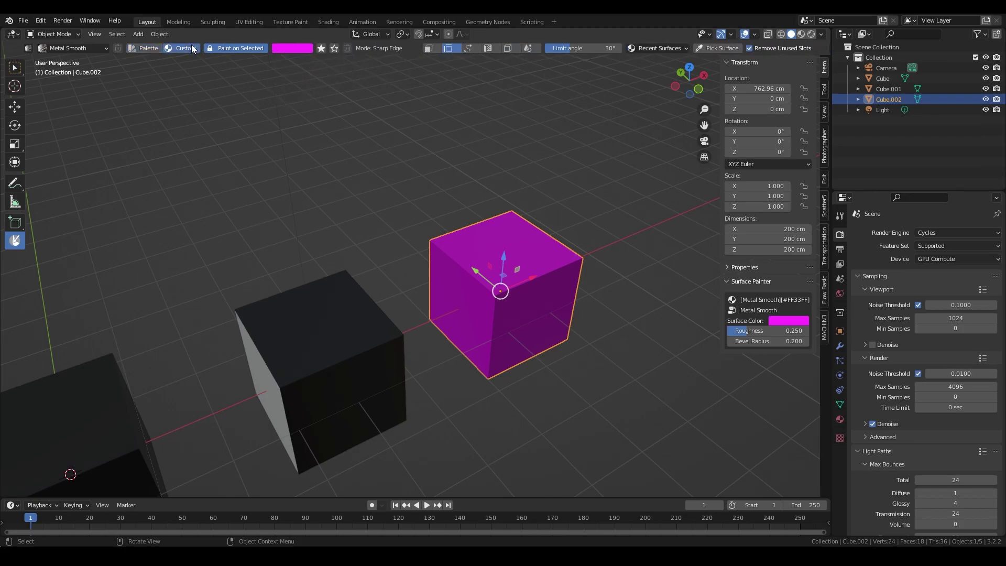
click(310, 48)
click(339, 102)
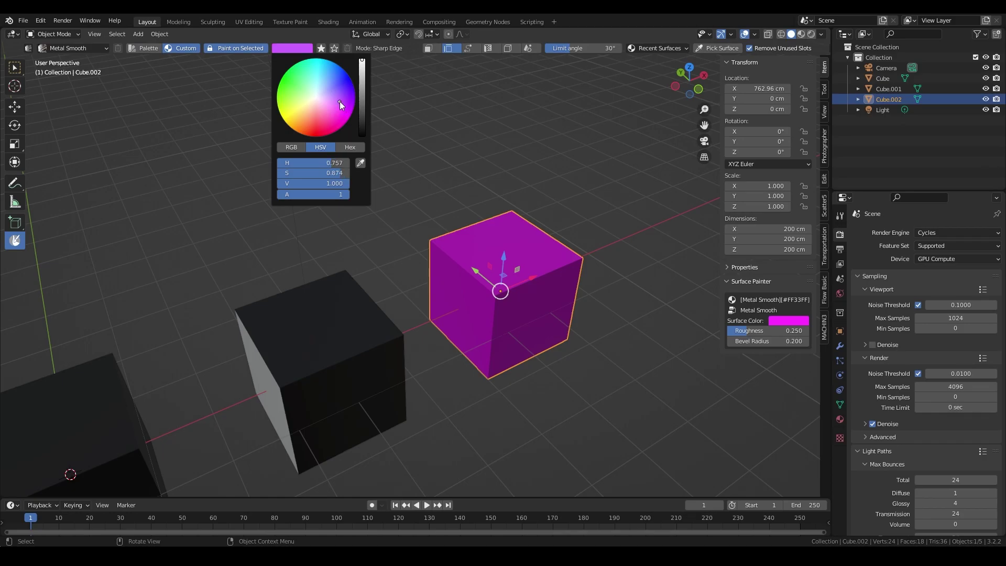
Switch back to Palette colors and show the Scene Favorites palette with Concrete grey
click(190, 47)
click(299, 48)
click(300, 83)
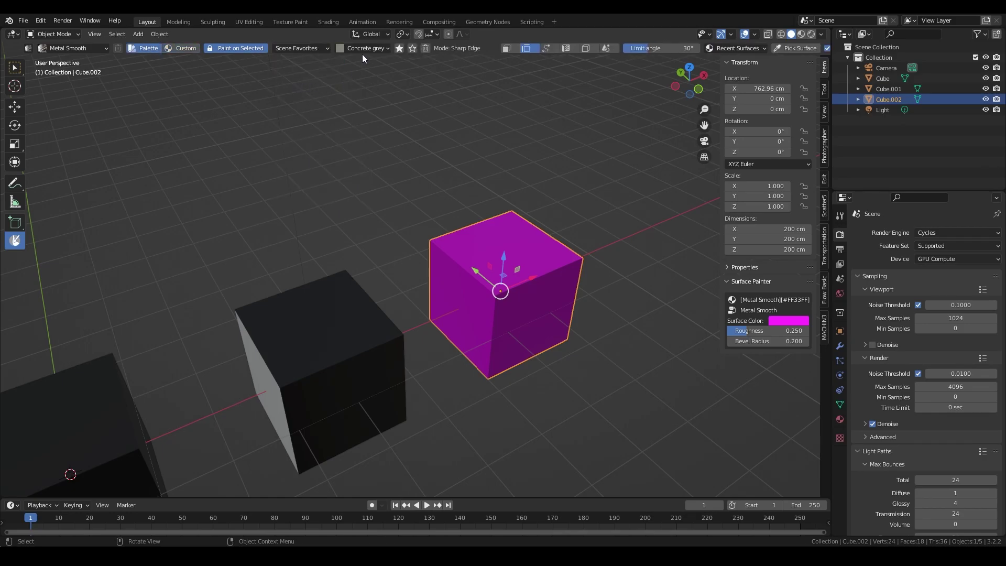
click(364, 46)
middle_drag(410, 259, 427, 260)
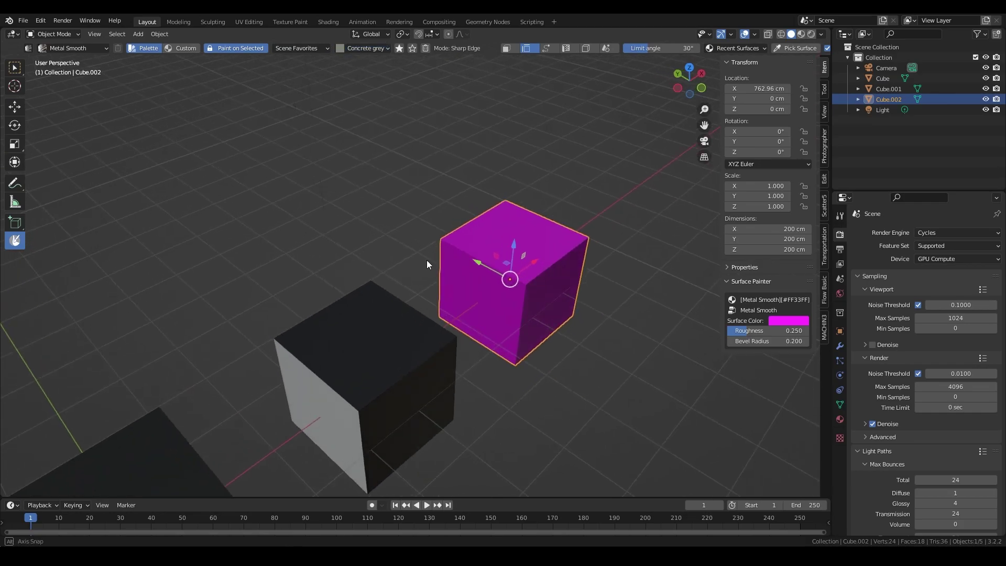
scroll(427, 260, up, 1)
scroll(427, 260, down, 3)
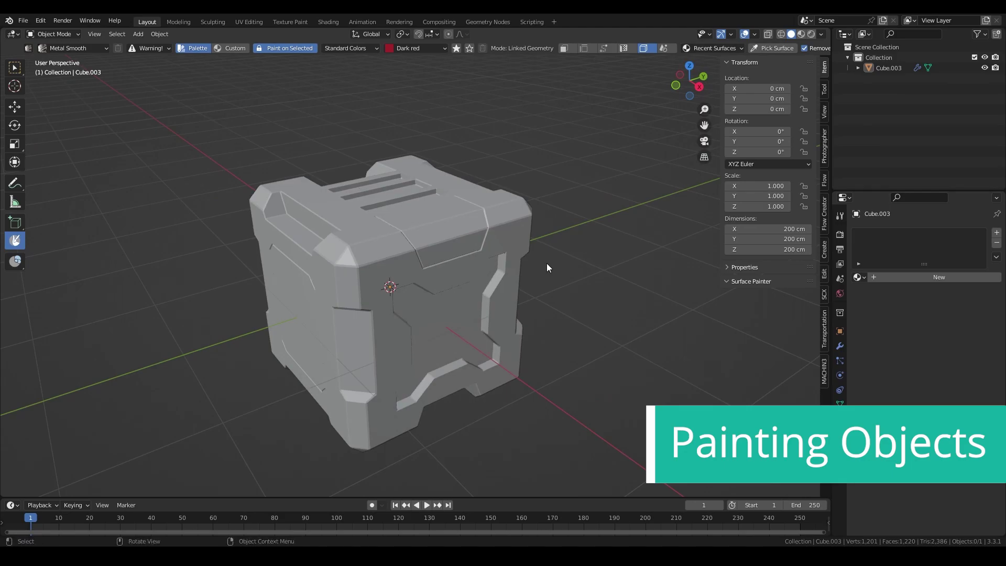
Examine the crate's mesh topology in Edit Mode, then return to Object Mode
scroll(498, 310, up, 1)
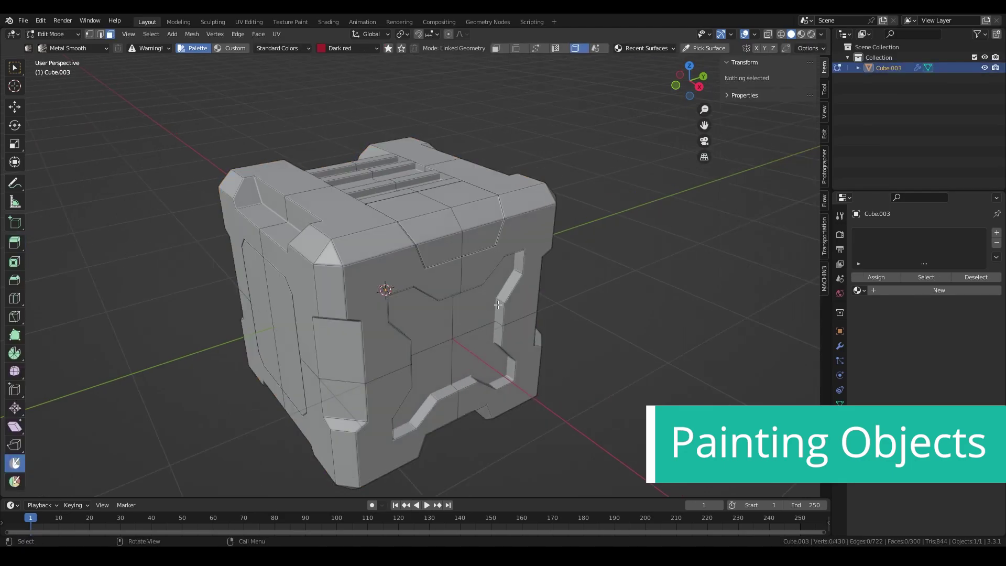
mouse_move(498, 304)
middle_down()
mouse_move(472, 299)
mouse_move(517, 272)
mouse_move(408, 362)
mouse_move(473, 310)
mouse_move(475, 329)
mouse_move(422, 347)
mouse_move(399, 325)
mouse_move(505, 268)
mouse_move(515, 294)
middle_up()
key(Tab)
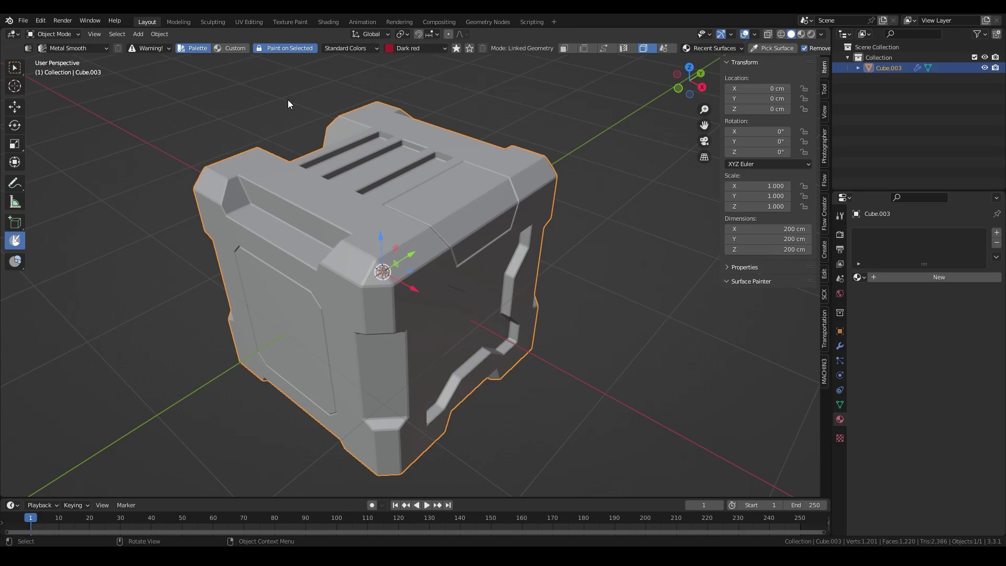
Set the painting mode for the crate to Sharp Edge with a limit angle of 31°
click(92, 49)
click(407, 48)
click(407, 48)
click(583, 49)
mouse_move(592, 157)
middle_down()
mouse_move(605, 279)
mouse_move(627, 238)
middle_up()
mouse_move(742, 49)
mouse_down()
mouse_move(687, 48)
mouse_move(714, 49)
mouse_up()
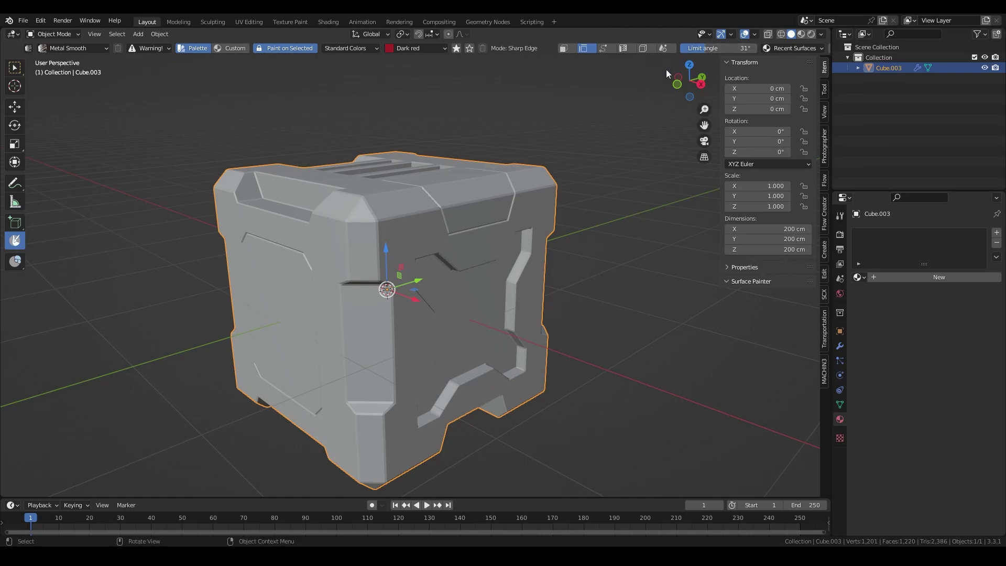
Paint the crate with Metal Smooth in Dark red and switch the viewport to Material Preview shading
click(486, 216)
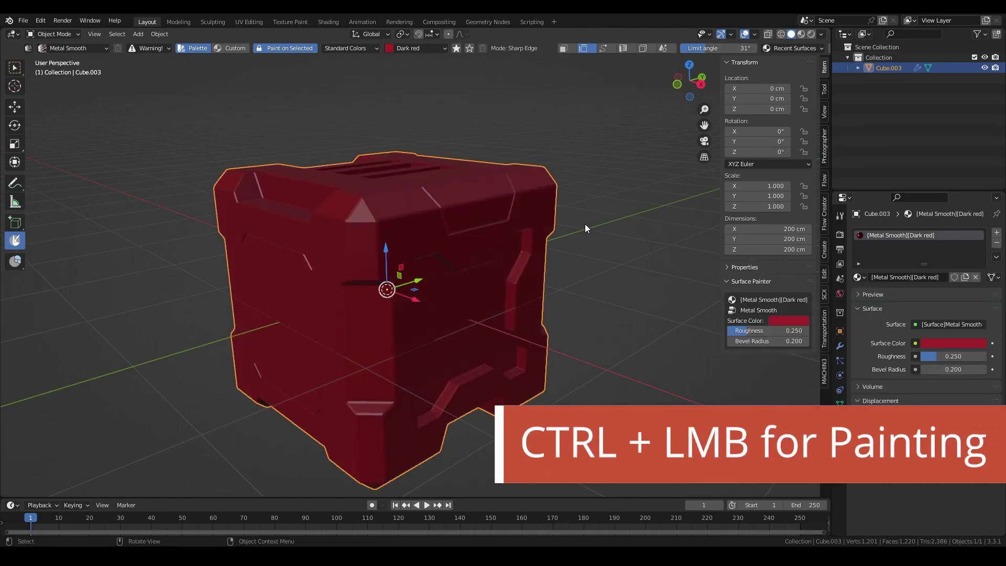
middle_drag(579, 227, 530, 259)
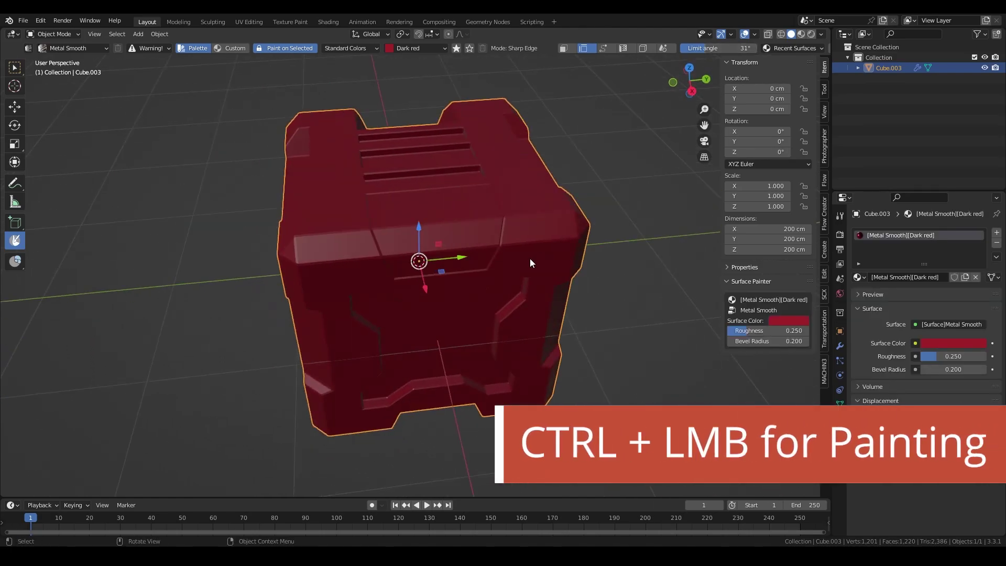
key(z)
click(512, 372)
mouse_move(511, 373)
middle_down()
mouse_move(524, 243)
mouse_move(537, 315)
mouse_move(498, 289)
middle_up()
scroll(537, 315, down, 2)
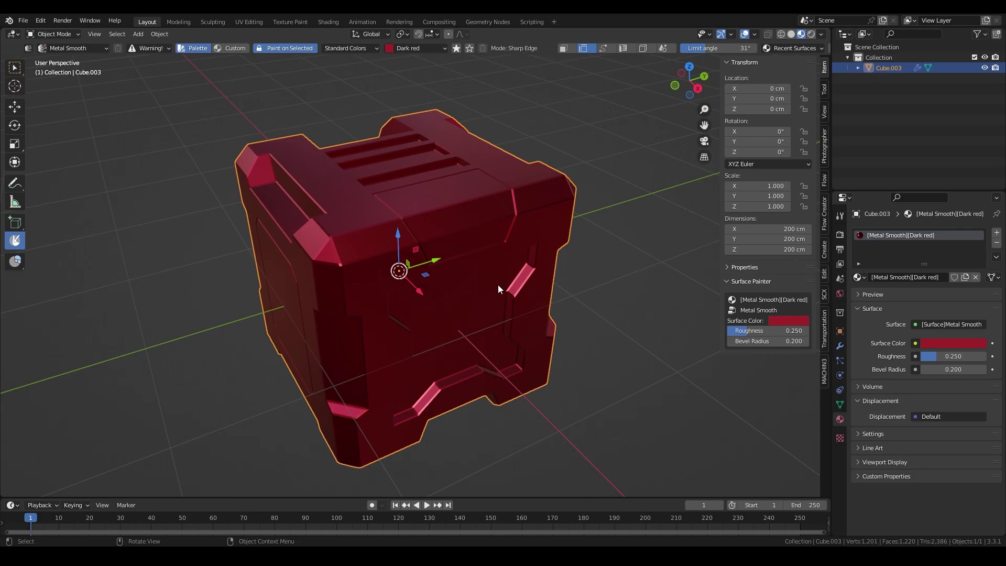
Return the viewport to Solid shading and undo the Dark red painting of the whole crate
key(z)
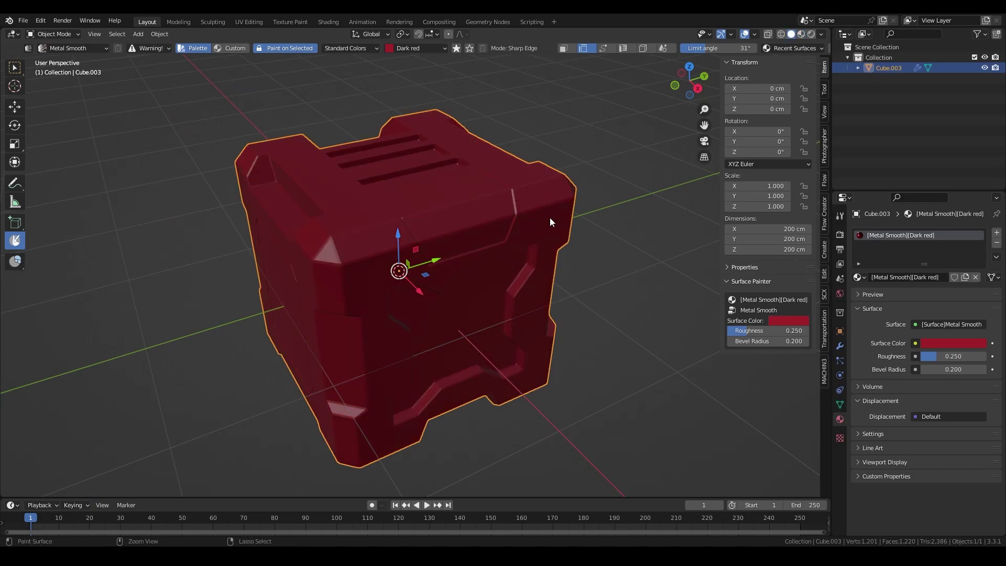
key(ctrl+z)
click(906, 277)
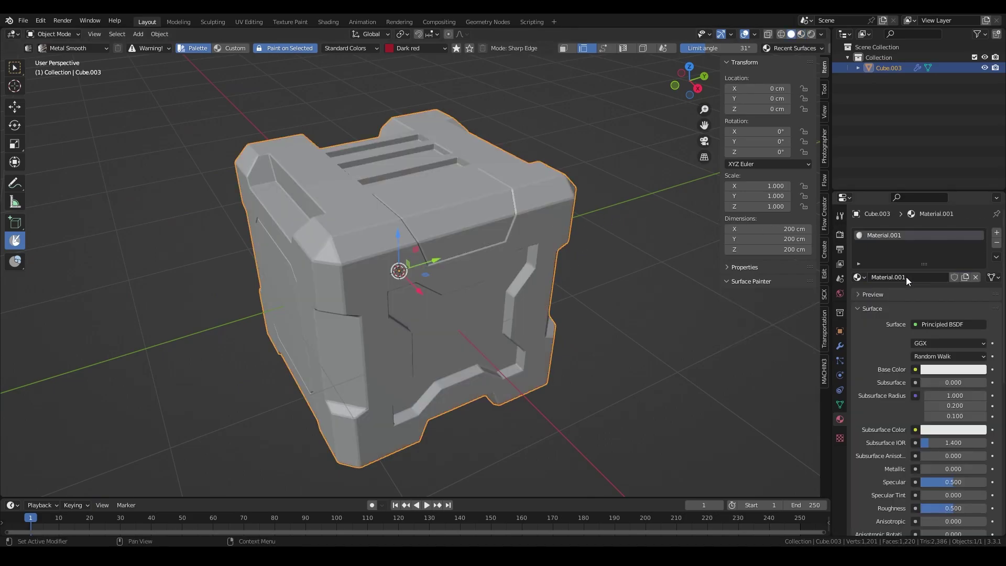
mouse_move(537, 236)
middle_down()
mouse_move(536, 267)
mouse_move(535, 242)
middle_up()
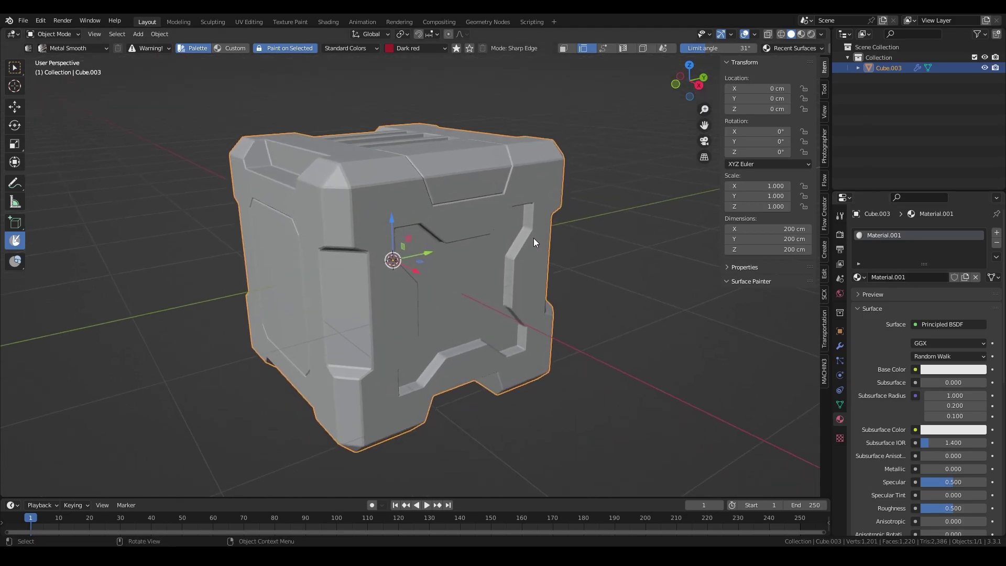
scroll(540, 246, up, 1)
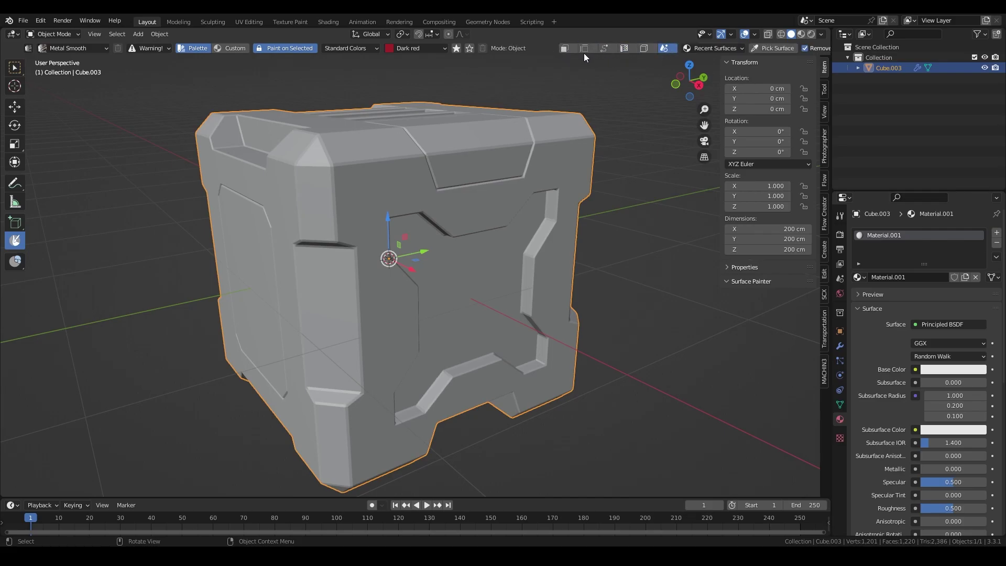
Paint the crate's recessed X-shaped panel Dark red in Sharp Edge mode and examine the painted faces in Edit Mode
middle_drag(609, 197, 593, 184)
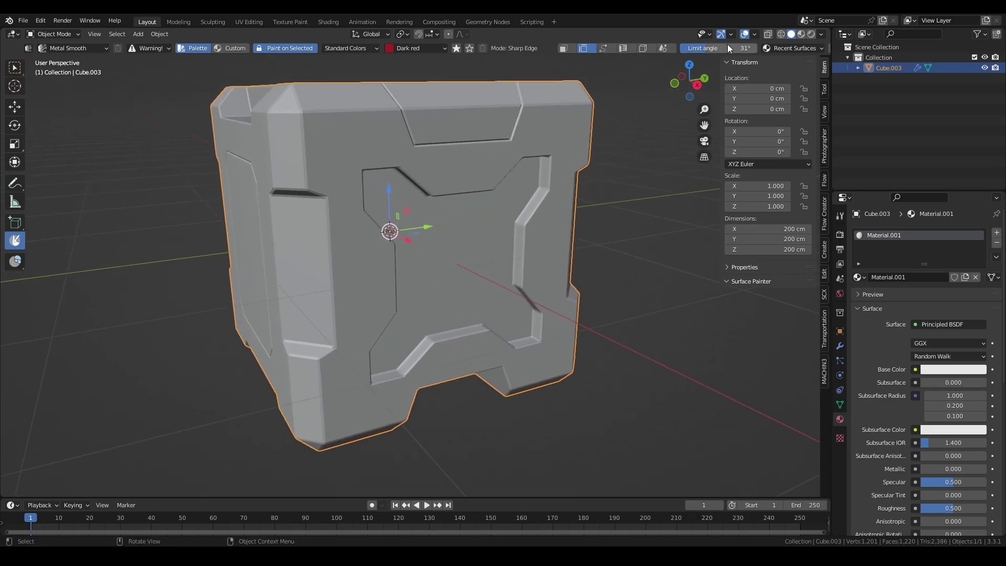
click(473, 256)
middle_drag(489, 266, 459, 251)
key(Tab)
scroll(534, 215, up, 6)
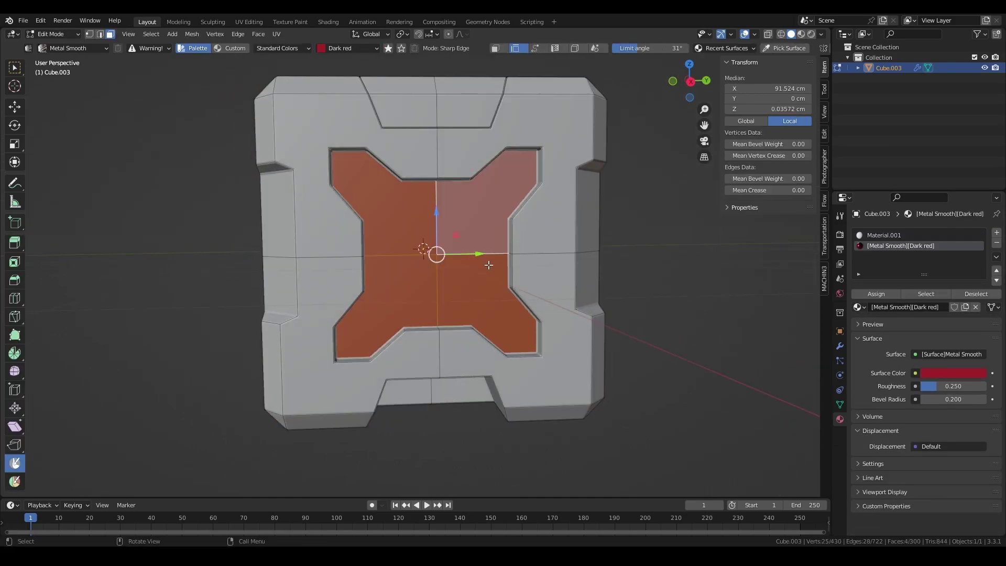
Return to Object Mode, set the Sharp Edge limit angle to 58° and paint the recessed panel with its beveled walls Dark red
mouse_move(534, 216)
shift+middle_down()
mouse_move(527, 254)
mouse_move(501, 242)
mouse_move(470, 254)
mouse_move(517, 250)
shift+middle_up()
key(Tab)
drag(705, 48, 730, 48)
click(605, 114)
mouse_move(605, 114)
middle_down()
mouse_move(611, 129)
mouse_move(599, 158)
mouse_move(497, 230)
mouse_move(309, 258)
middle_up()
click(372, 420)
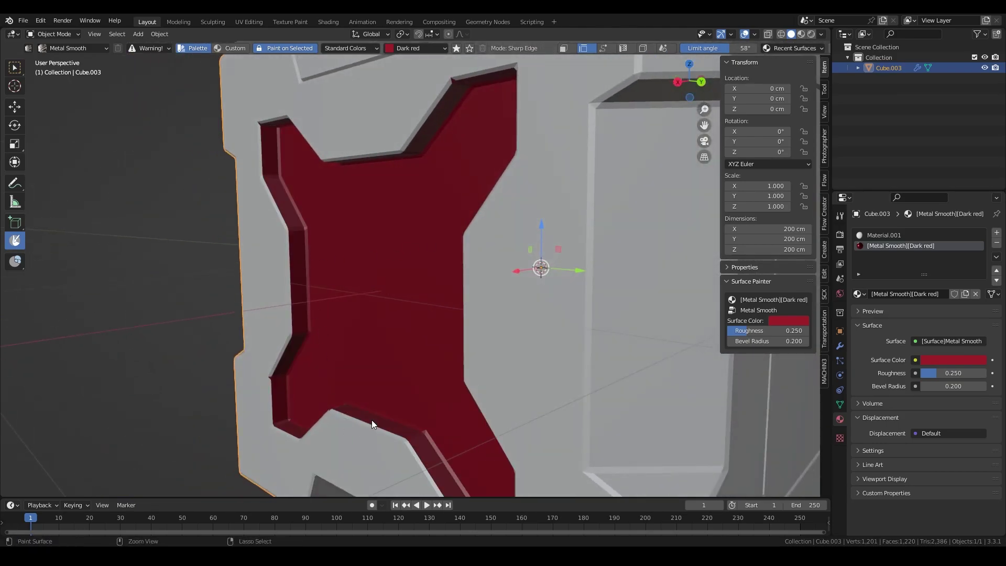
middle_drag(372, 420, 498, 272)
scroll(511, 257, down, 2)
middle_drag(523, 241, 560, 194)
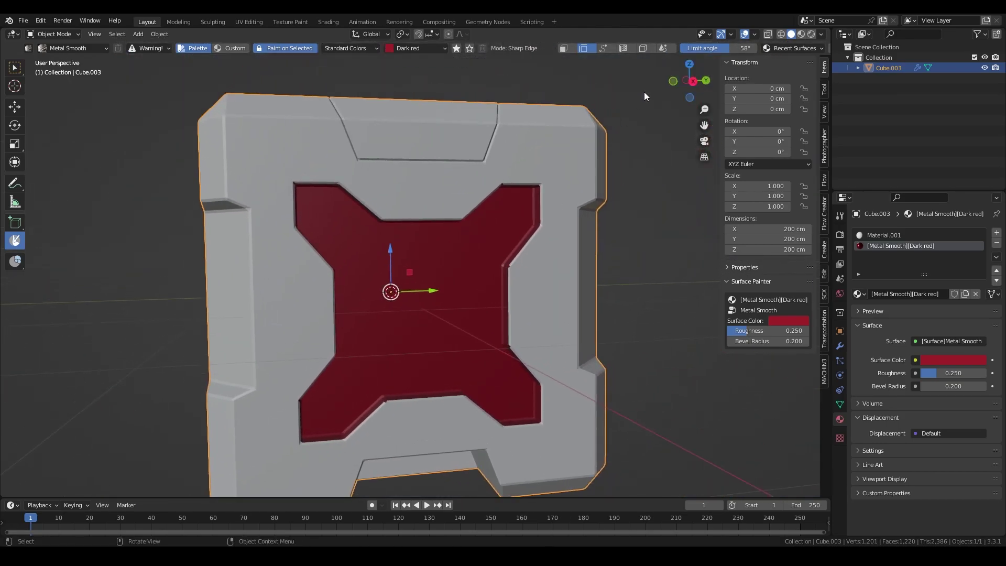
Set the painting mode to Linked Geometry and select the linked top and side panels in Edit Mode
click(643, 48)
mouse_move(619, 84)
middle_down()
mouse_move(450, 161)
mouse_move(460, 175)
mouse_move(495, 172)
mouse_move(485, 198)
middle_up()
key(Tab)
key(alt+a)
key(l)
key(l)
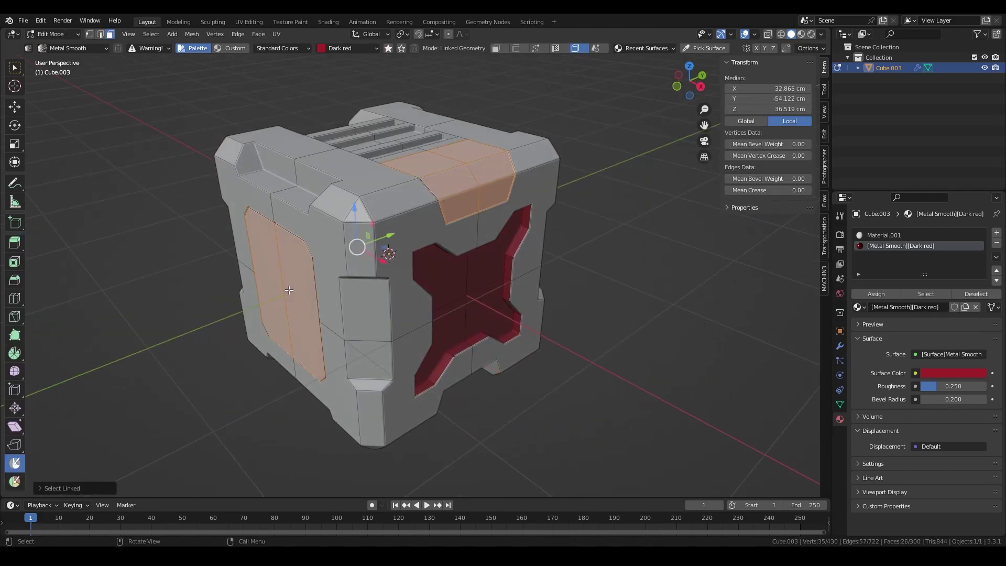
middle_drag(406, 270, 478, 237)
key(Tab)
key(Tab)
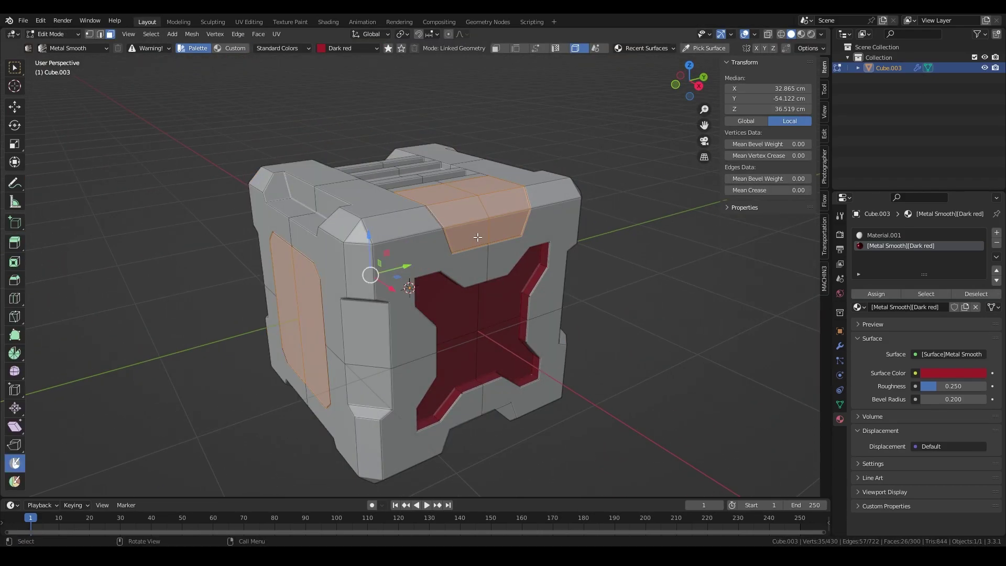
Clear the face selection and paint the crate's top panel and side panel Dark red using Linked Geometry mode
key(alt+a)
scroll(478, 237, up, 3)
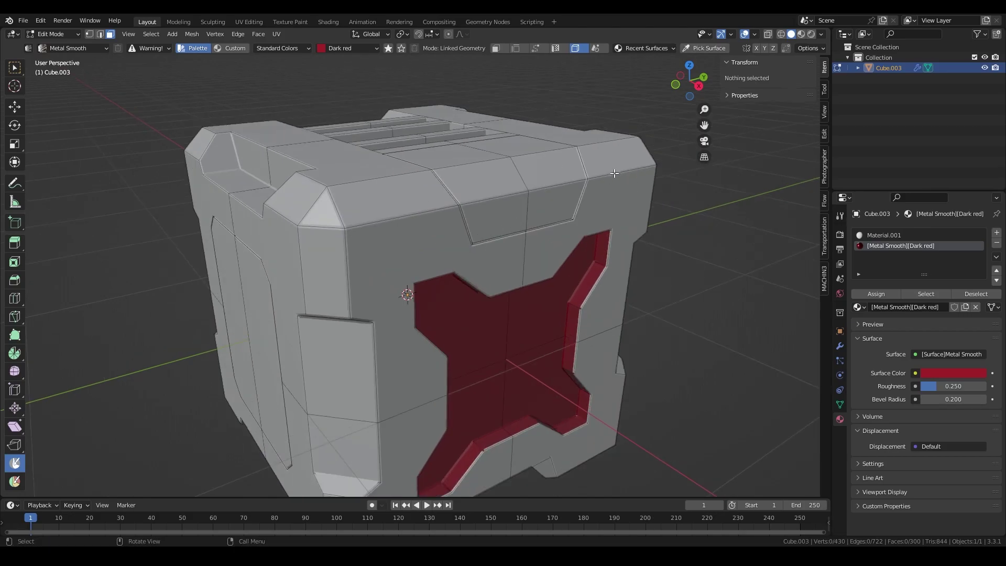
click(21, 72)
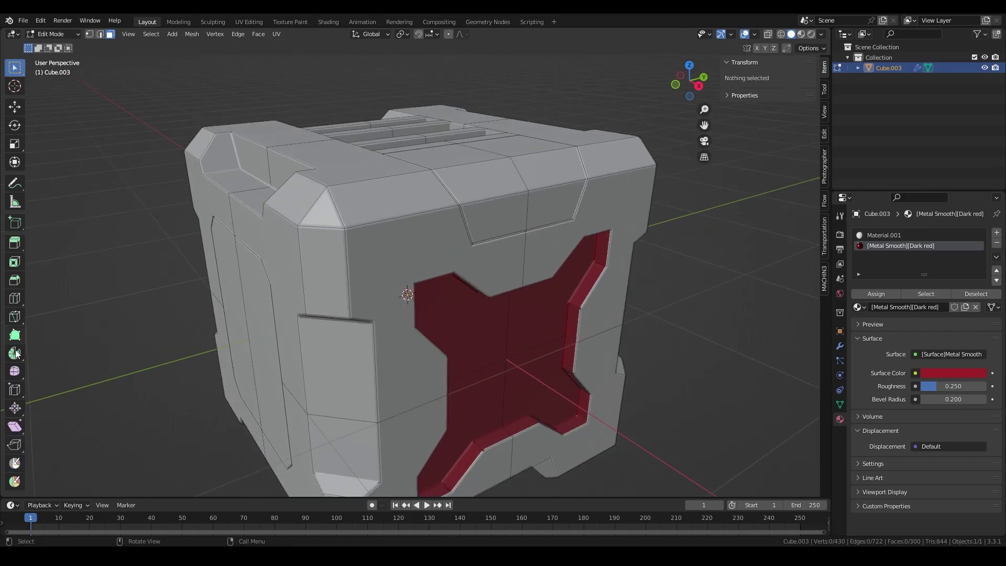
click(17, 465)
middle_drag(454, 284, 469, 282)
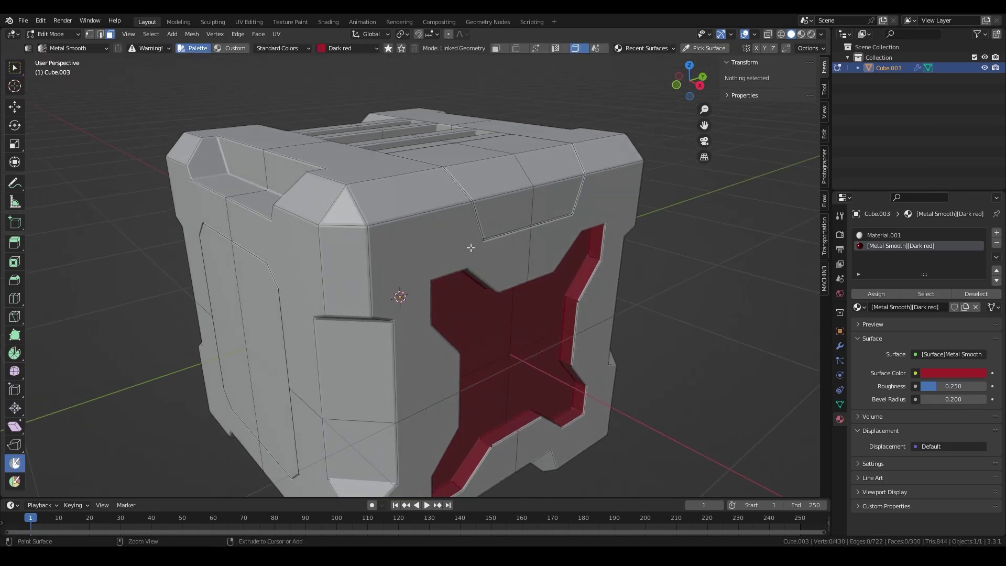
ctrl+middle_drag(469, 247, 502, 275)
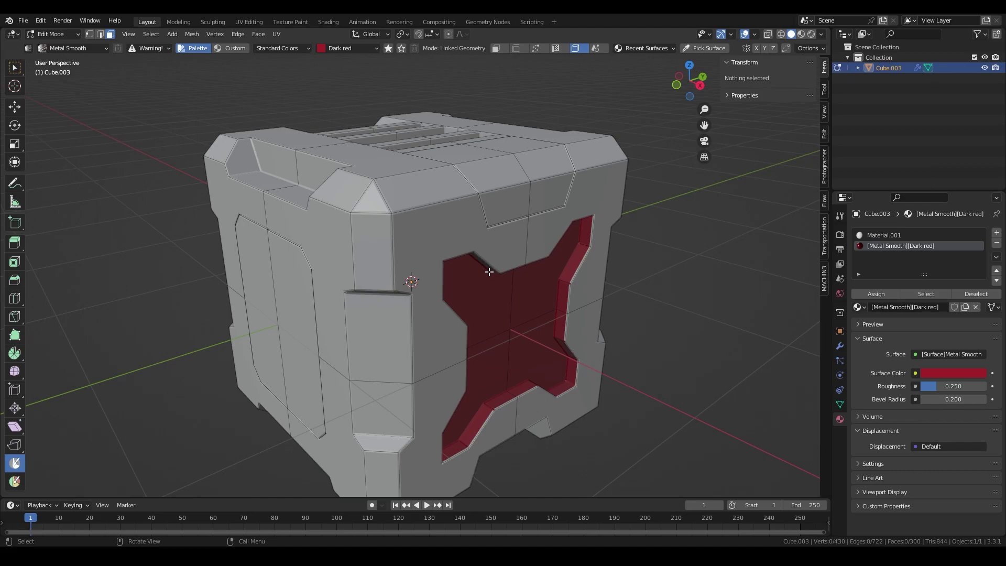
mouse_move(529, 249)
middle_down()
mouse_move(537, 255)
mouse_move(531, 244)
middle_up()
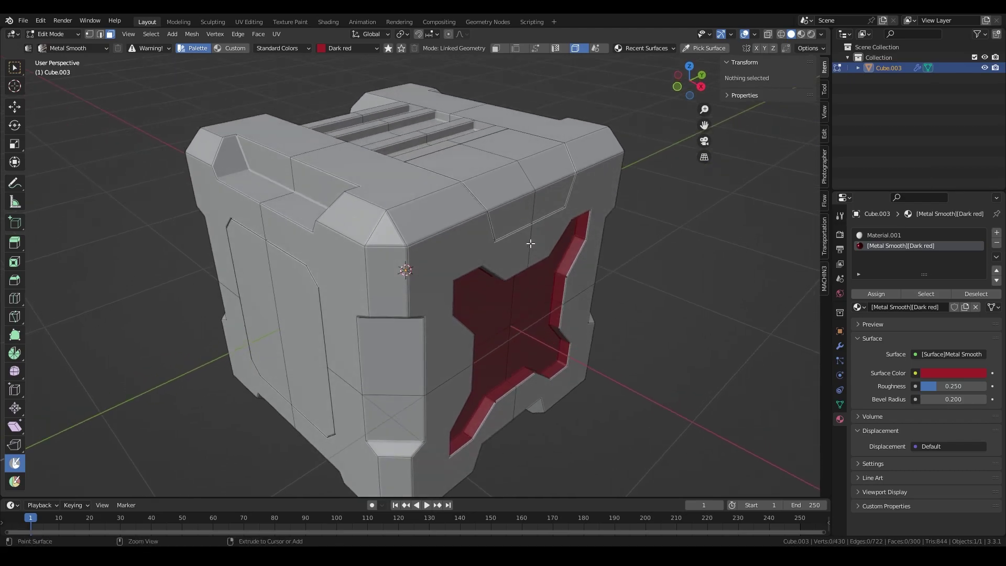
ctrl+click(514, 192)
click(314, 334)
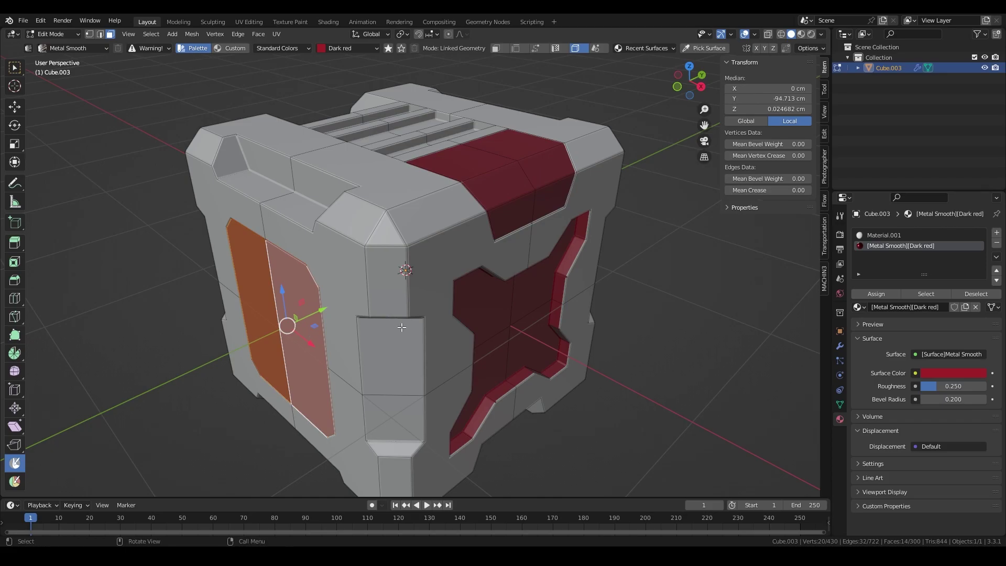
middle_drag(508, 289, 435, 271)
shift+middle_drag(546, 292, 488, 281)
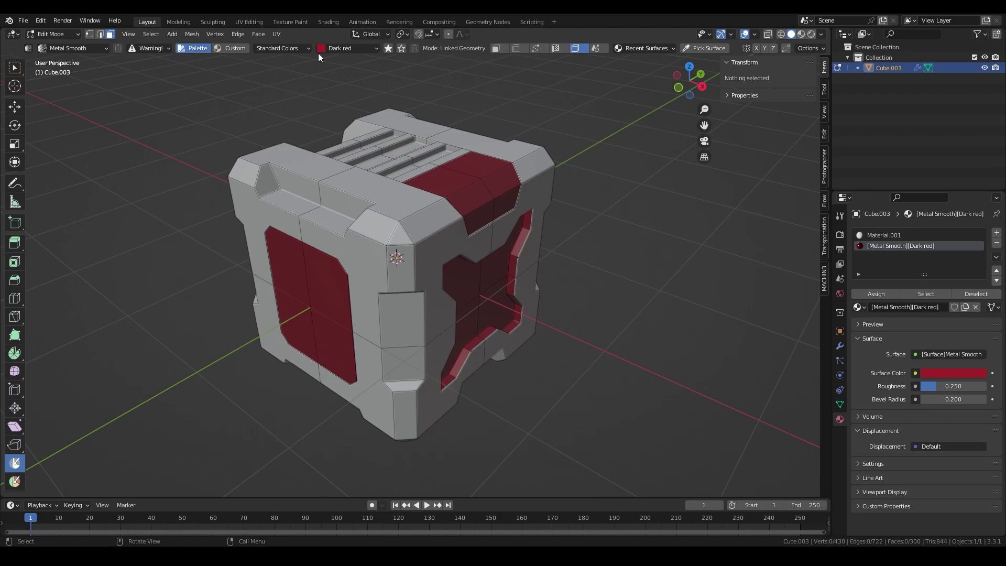
Set the painting mode to Face and paint individual faces on the crate's side and corner Dark red
click(502, 51)
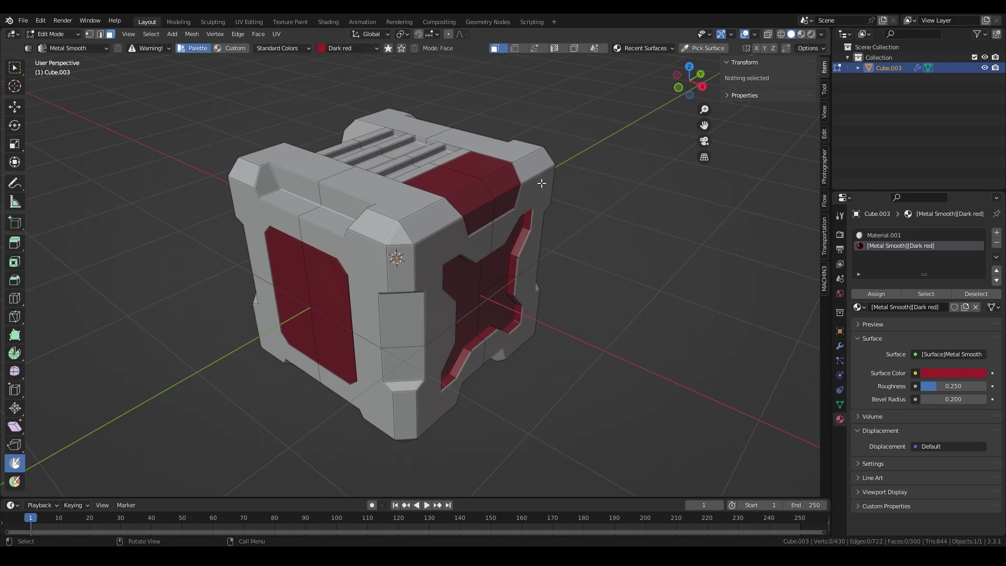
scroll(542, 184, up, 2)
middle_drag(543, 184, 534, 149)
drag(375, 163, 371, 451)
mouse_move(393, 309)
middle_down()
mouse_move(401, 369)
mouse_move(446, 375)
middle_up()
click(396, 413)
drag(407, 335, 406, 257)
scroll(435, 262, down, 4)
Undo the face-by-face paint strokes on the crate's side and corner
key(ctrl+z)
key(ctrl+z)
key(ctrl+z)
key(ctrl+z)
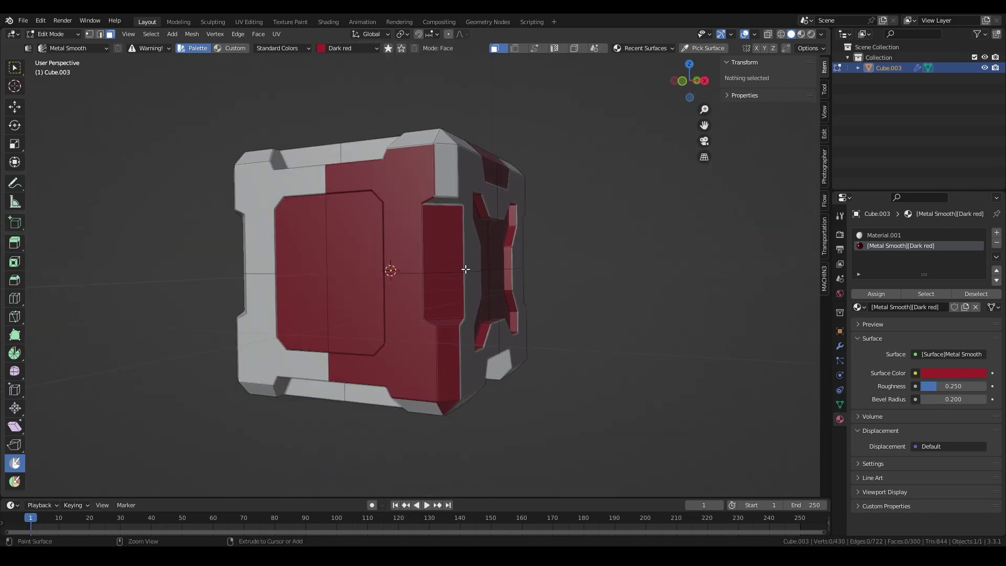
key(ctrl+z)
key(ctrl+z)
key(ctrl+z)
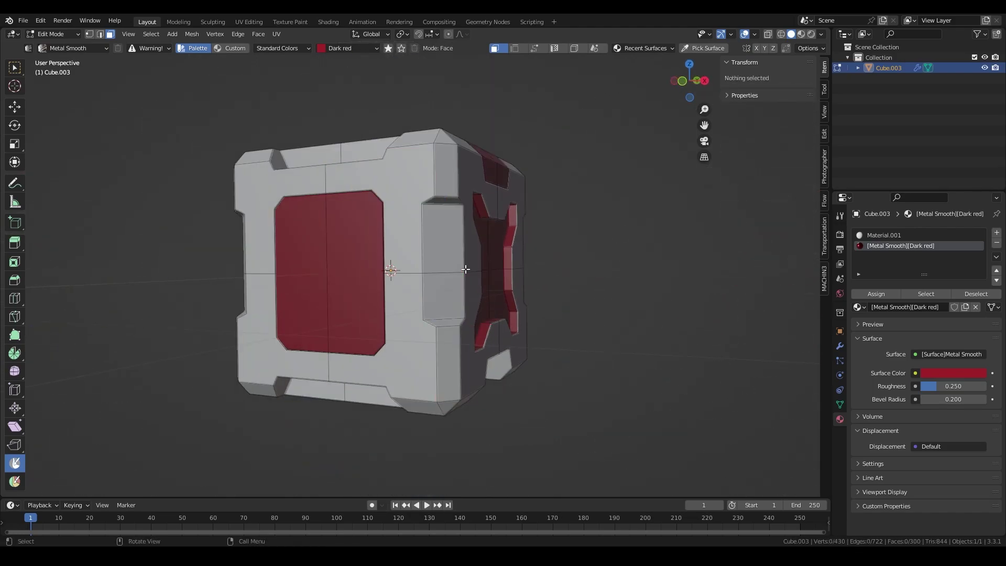
Return to Object Mode and set the painting mode to Material
key(Tab)
middle_drag(473, 259, 468, 292)
alt+middle_click(448, 249)
scroll(448, 250, up, 1)
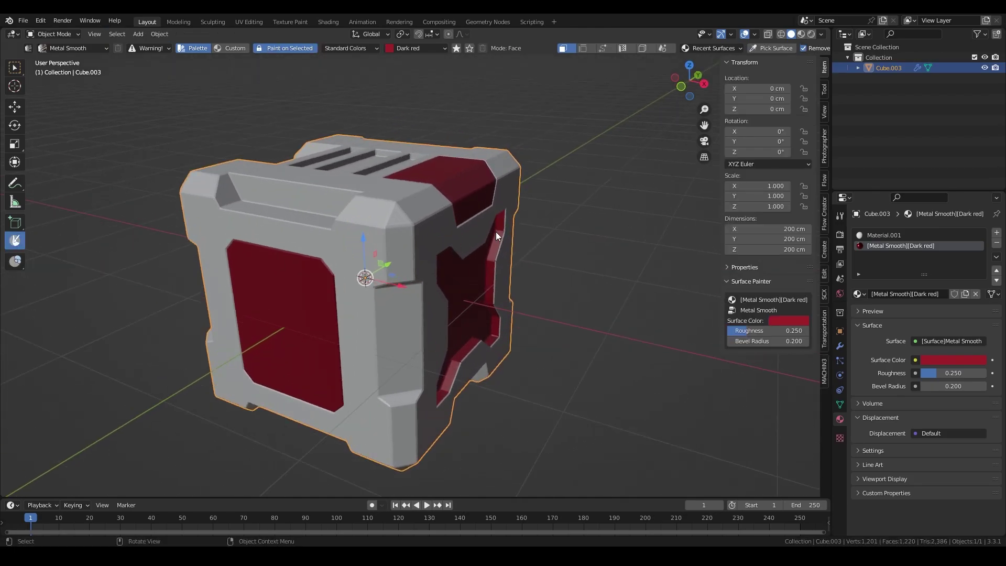
middle_drag(508, 223, 468, 231)
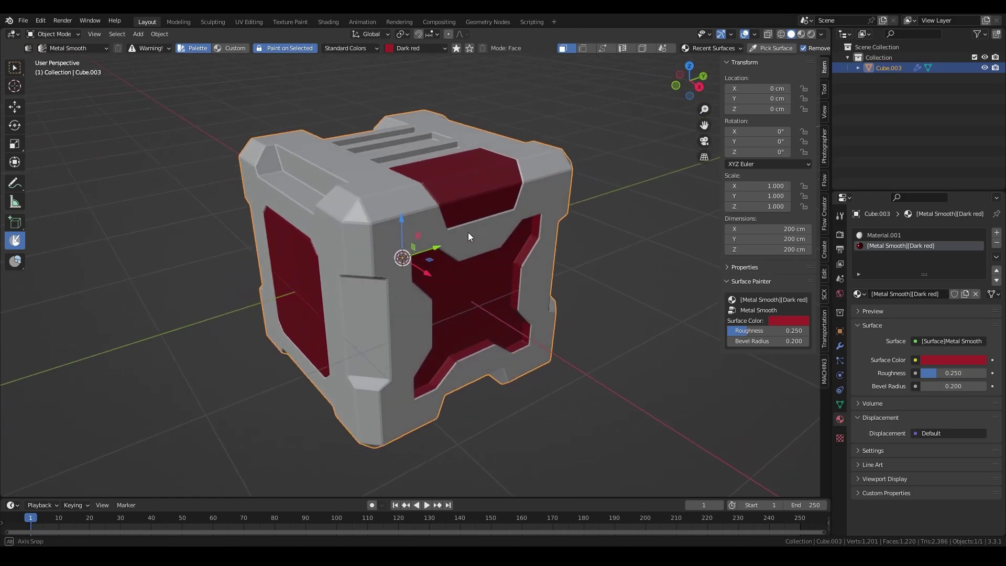
scroll(468, 231, up, 2)
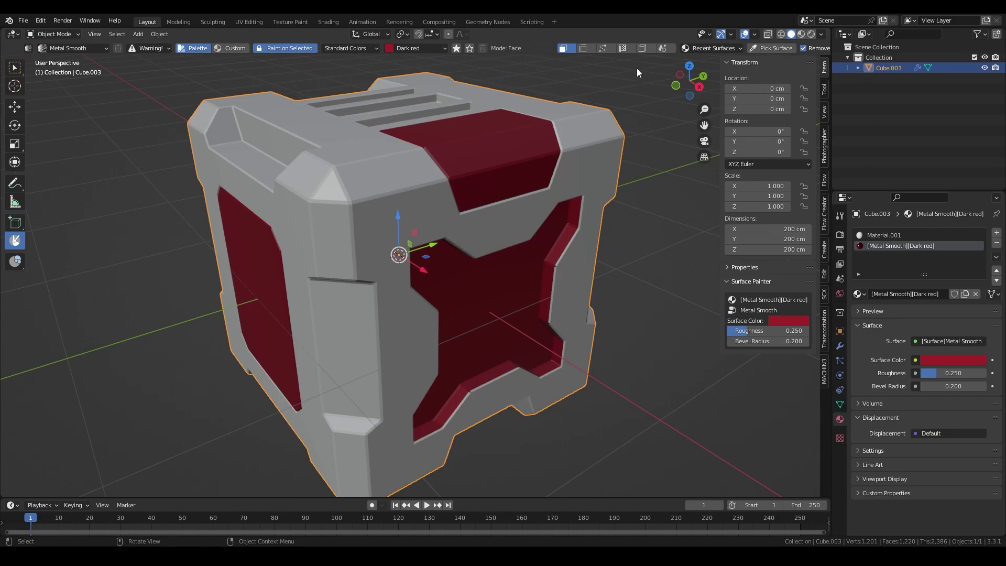
click(630, 50)
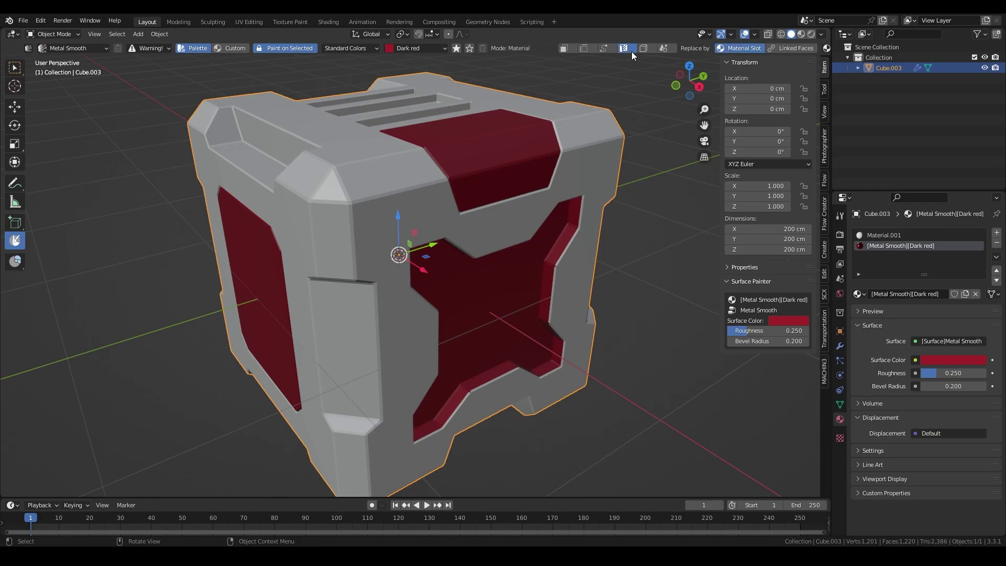
Choose Graphite black from the Standard Colors palette and paint the crate's grey body, replacing by Material Slot
scroll(749, 48, down, 5)
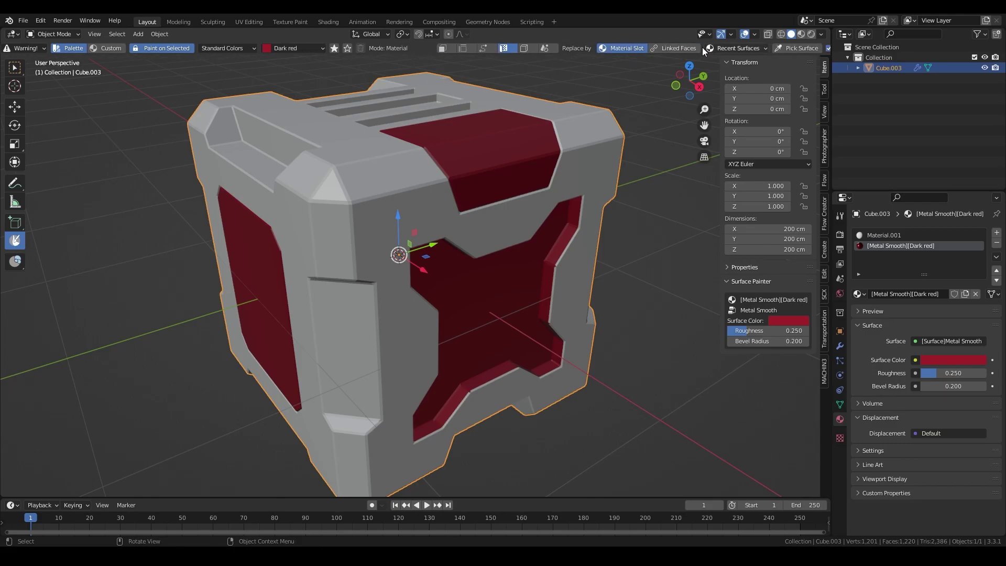
scroll(618, 48, down, 2)
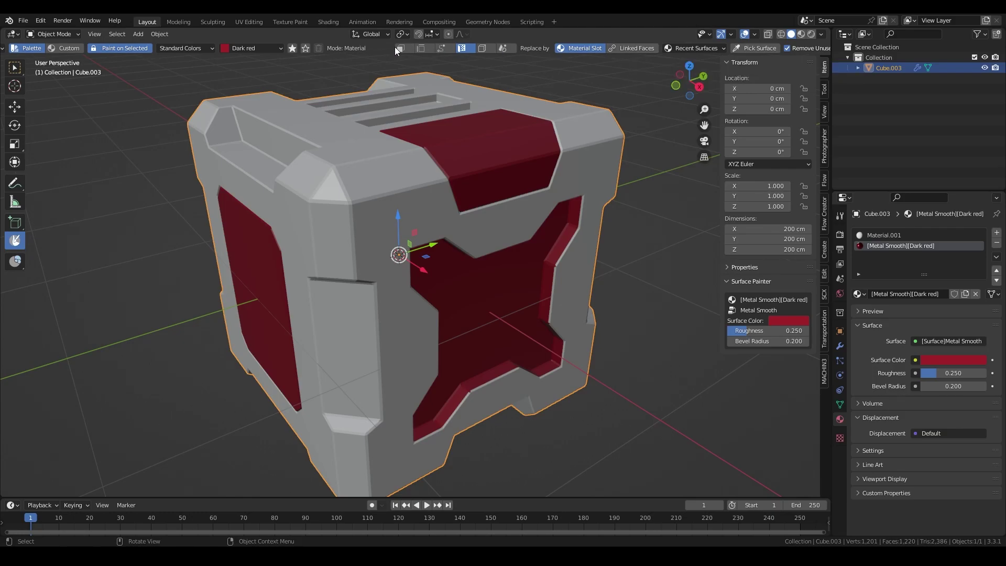
click(240, 47)
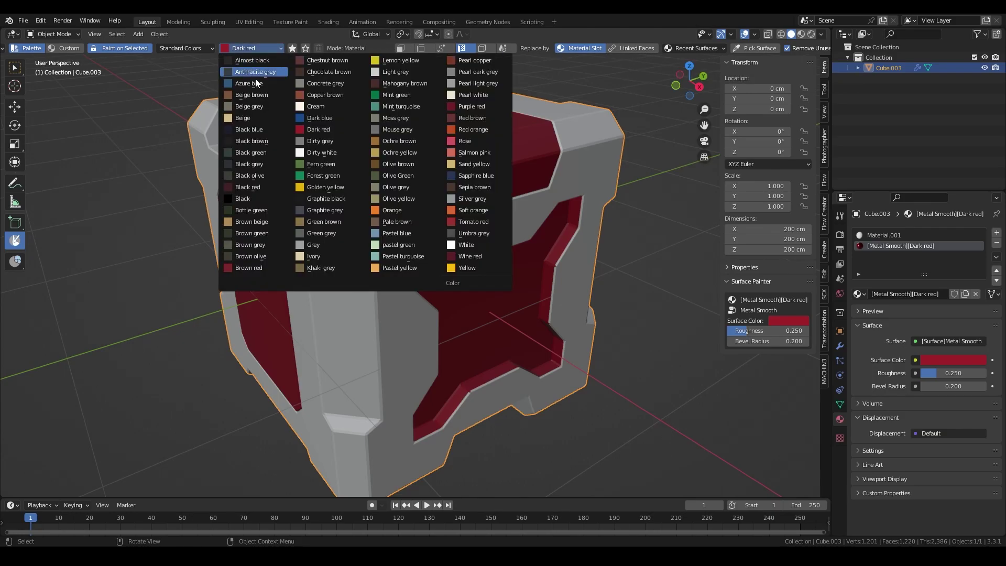
click(331, 202)
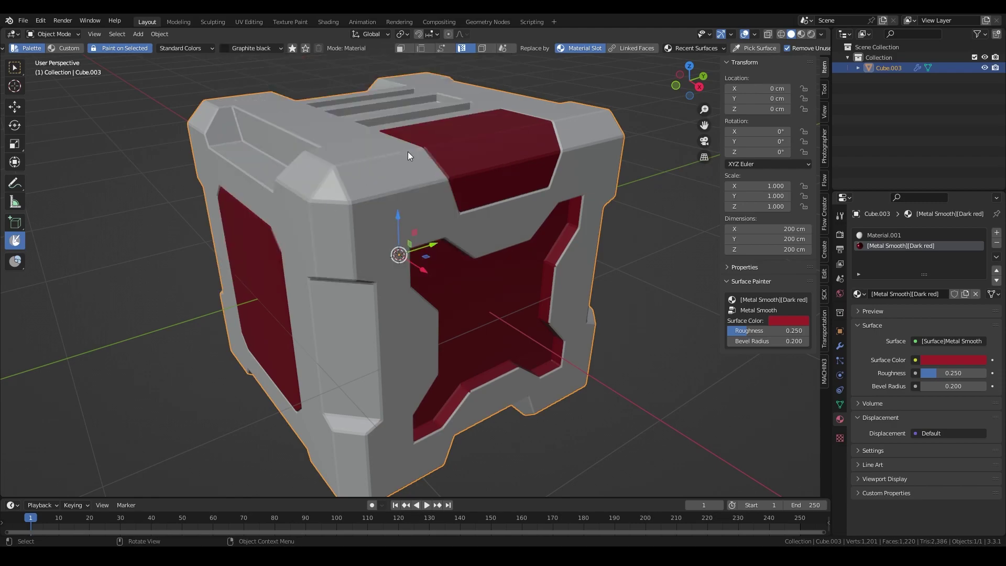
ctrl+middle_drag(408, 152, 455, 254)
ctrl+middle_drag(455, 254, 455, 245)
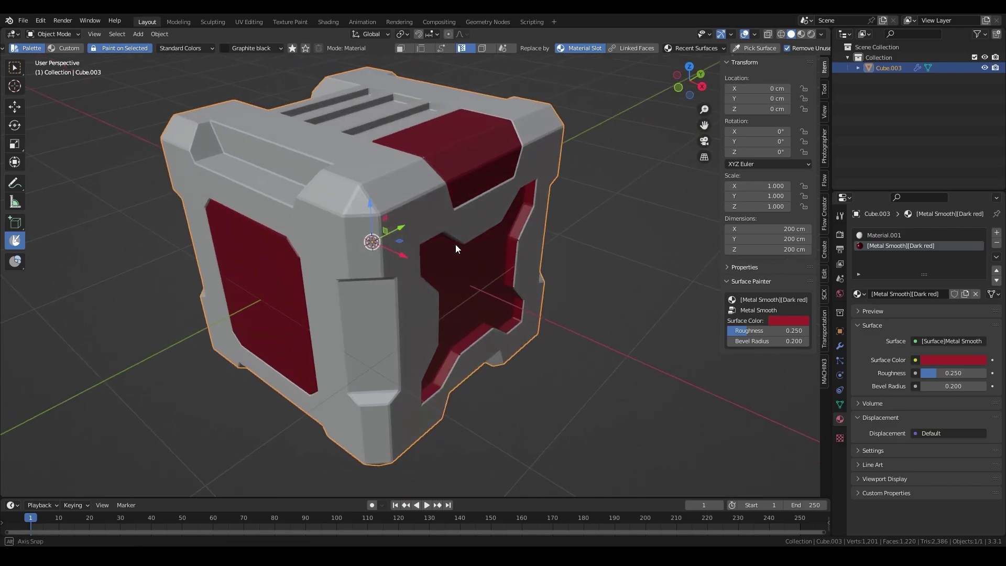
click(424, 199)
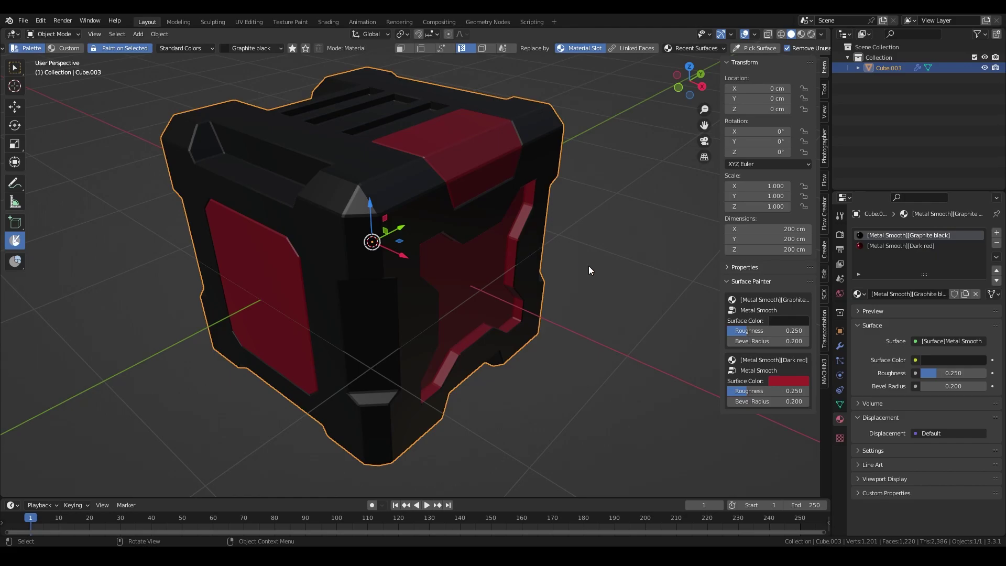
Deselect the crate and switch the viewport to Material Preview shading
mouse_move(589, 266)
middle_down()
mouse_move(625, 286)
mouse_move(503, 195)
mouse_move(483, 225)
middle_up()
key(alt+a)
key(z)
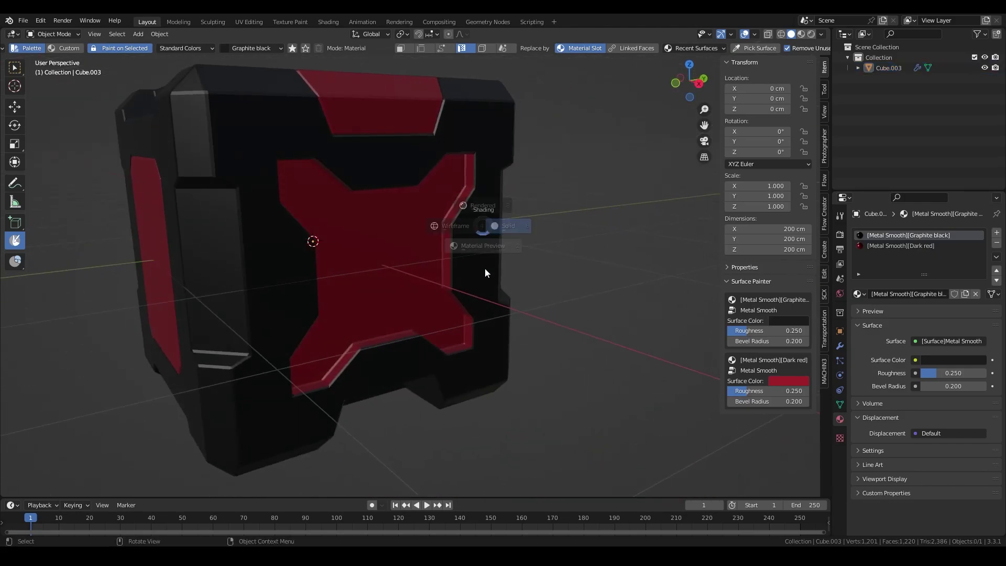
click(486, 269)
mouse_move(485, 268)
middle_down()
mouse_move(463, 266)
mouse_move(499, 268)
mouse_move(458, 292)
mouse_move(467, 275)
mouse_move(502, 282)
mouse_move(517, 257)
mouse_move(422, 256)
mouse_move(492, 285)
mouse_move(310, 306)
mouse_move(393, 274)
mouse_move(452, 271)
mouse_move(430, 283)
mouse_move(432, 300)
middle_up()
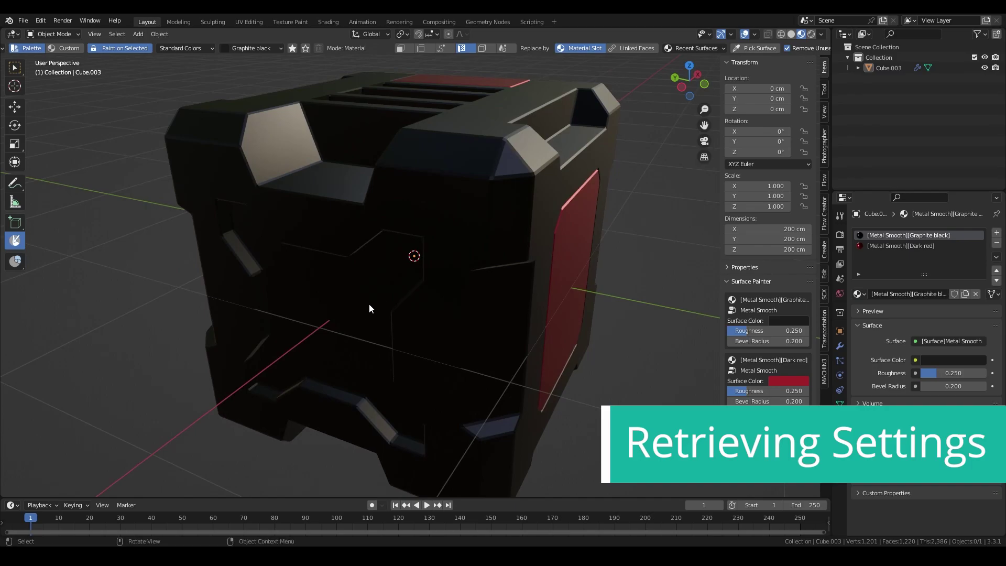
middle_drag(369, 308, 432, 187)
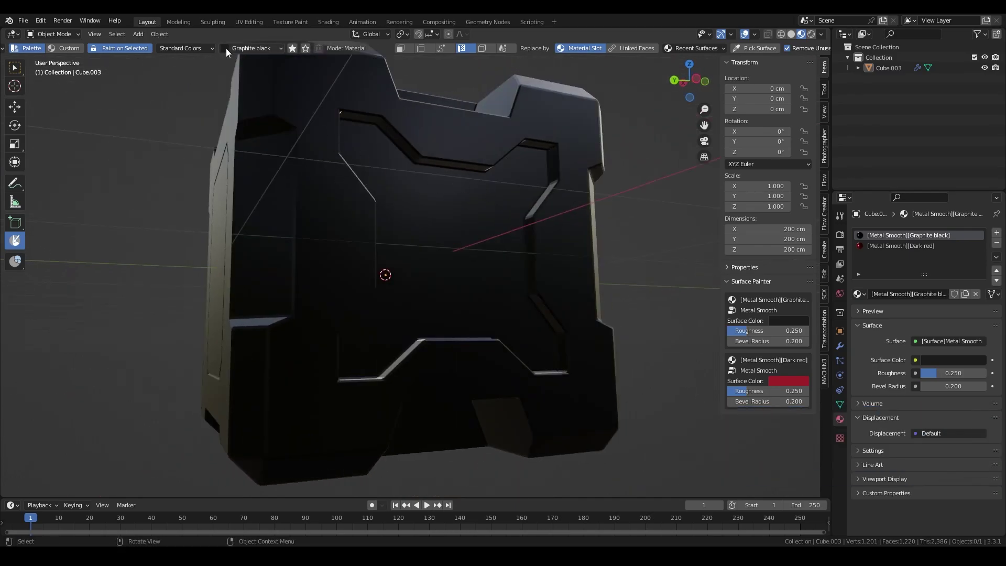
scroll(246, 45, left, 5)
middle_drag(532, 119, 597, 128)
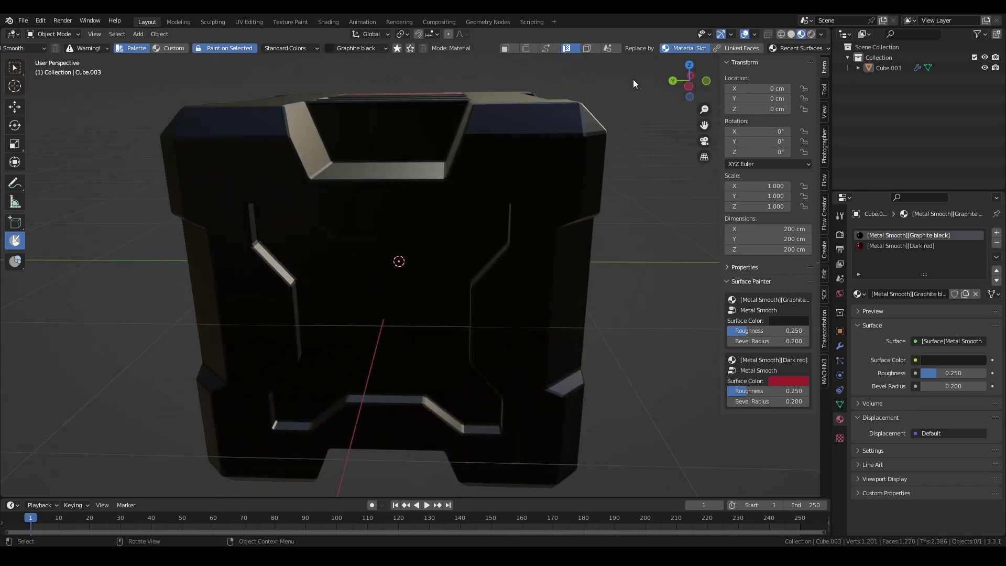
scroll(493, 159, down, 3)
middle_drag(468, 159, 500, 167)
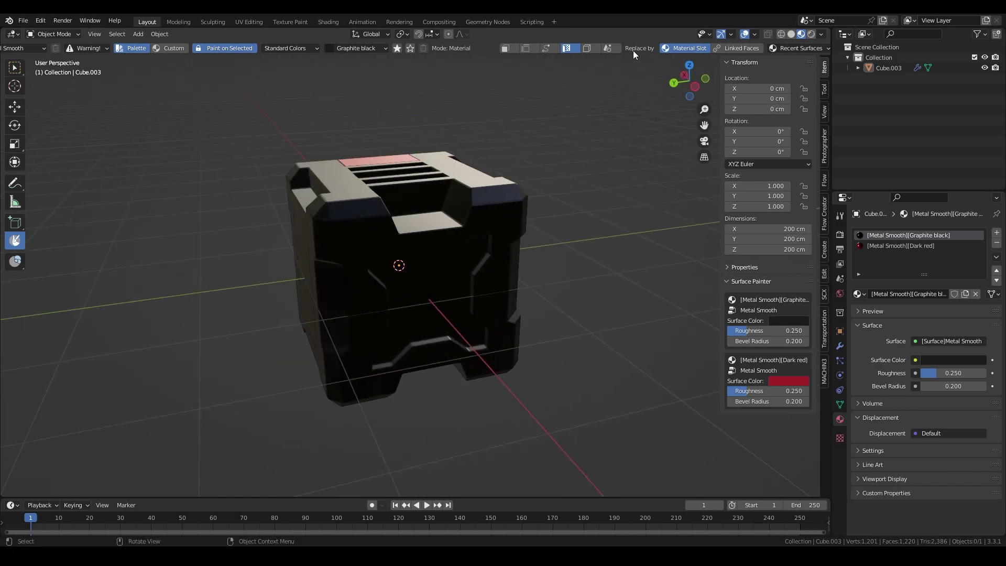
Examine the recently used surfaces offered by the Surface Painter's Recent Surfaces list
scroll(633, 50, down, 3)
scroll(697, 47, down, 6)
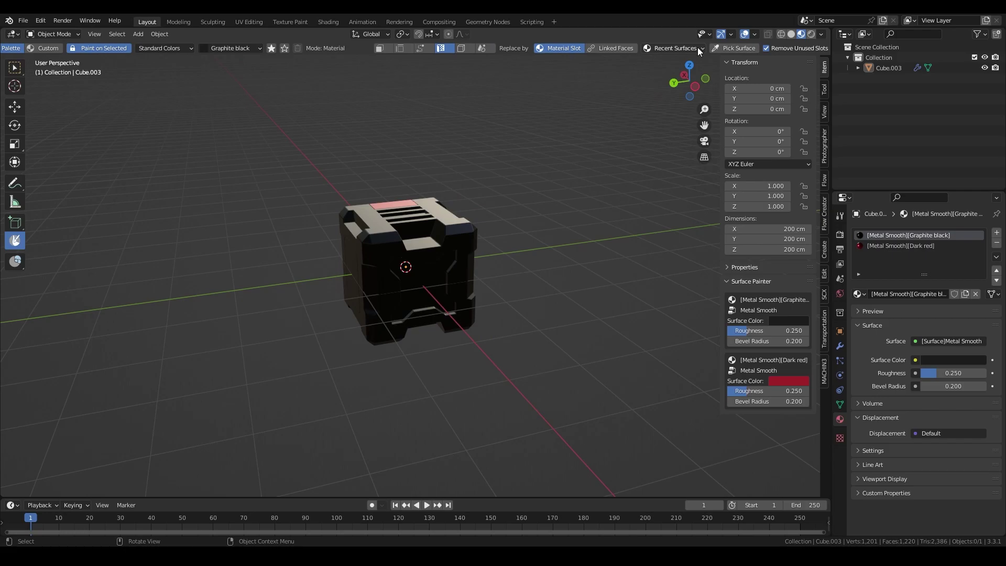
scroll(697, 47, right, 2)
scroll(527, 144, up, 4)
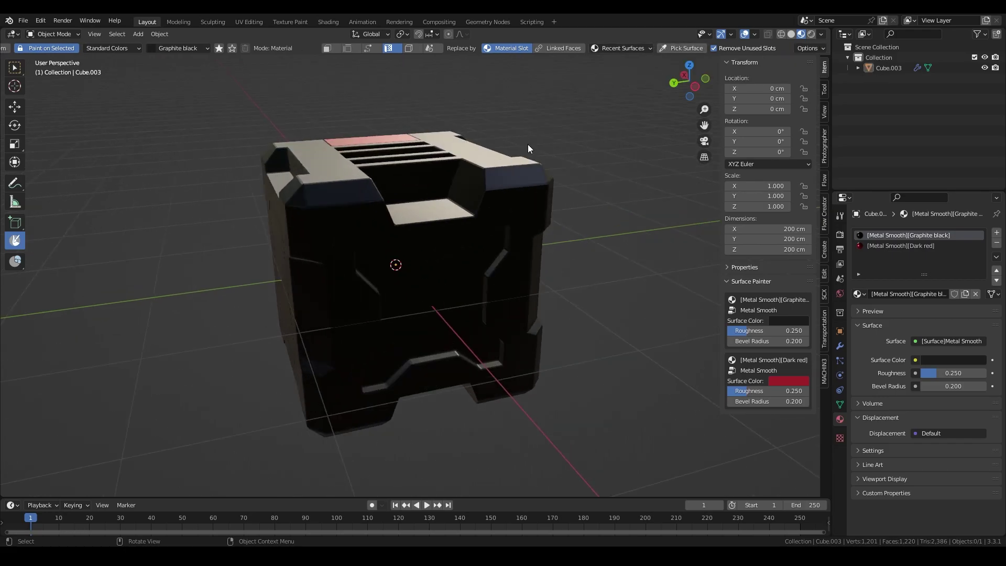
middle_drag(528, 145, 649, 68)
click(634, 50)
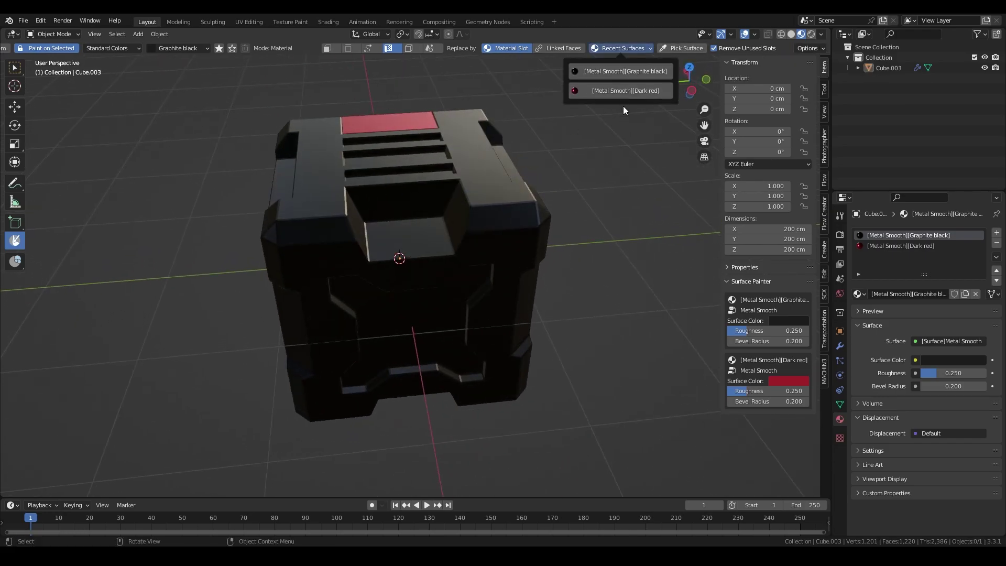
click(637, 49)
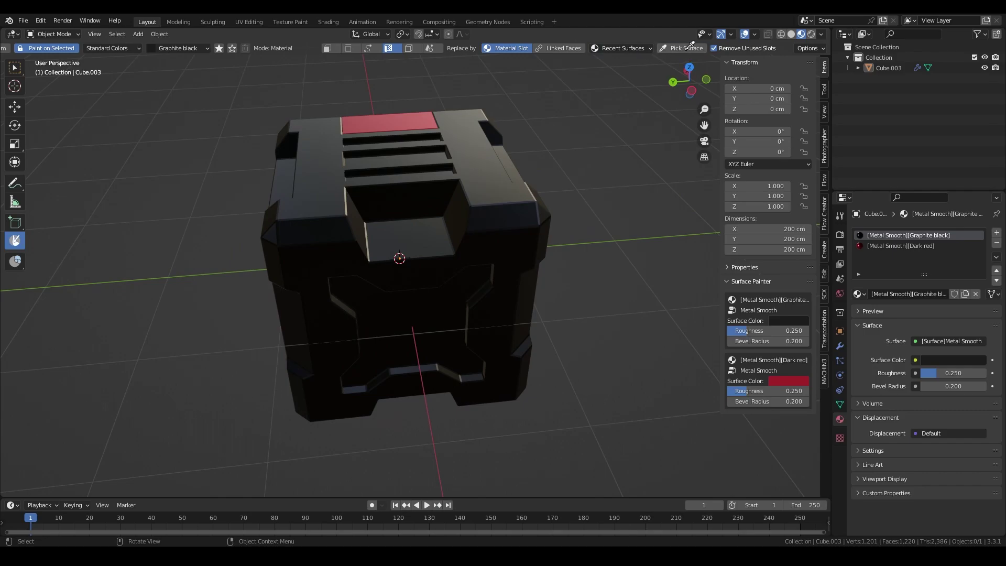
Pick the Dark red surface from the crate's painted X-shaped recess with Pick Surface
middle_drag(323, 133, 427, 165)
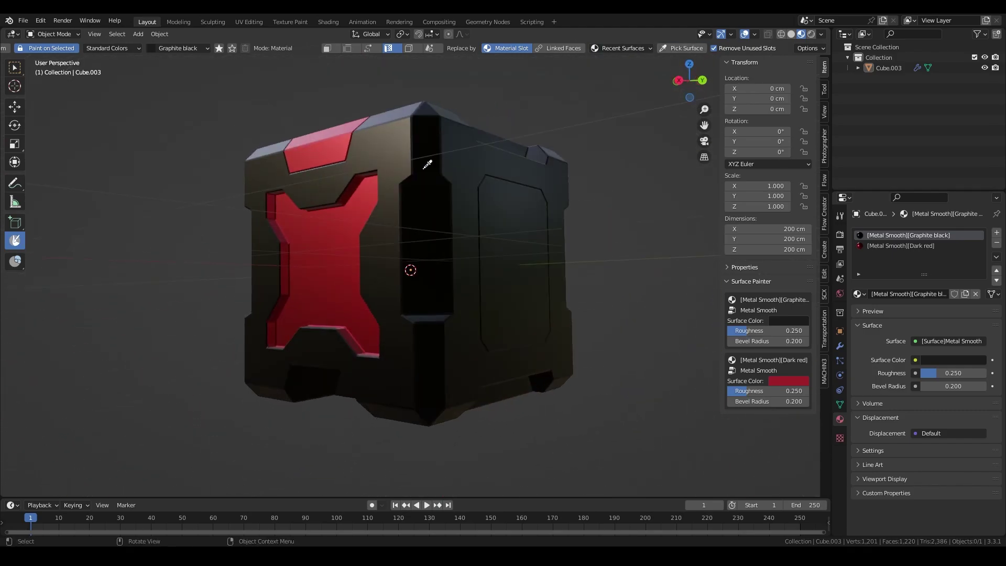
click(340, 259)
middle_drag(467, 190, 328, 52)
scroll(329, 53, up, 4)
scroll(328, 53, down, 3)
scroll(381, 51, up, 4)
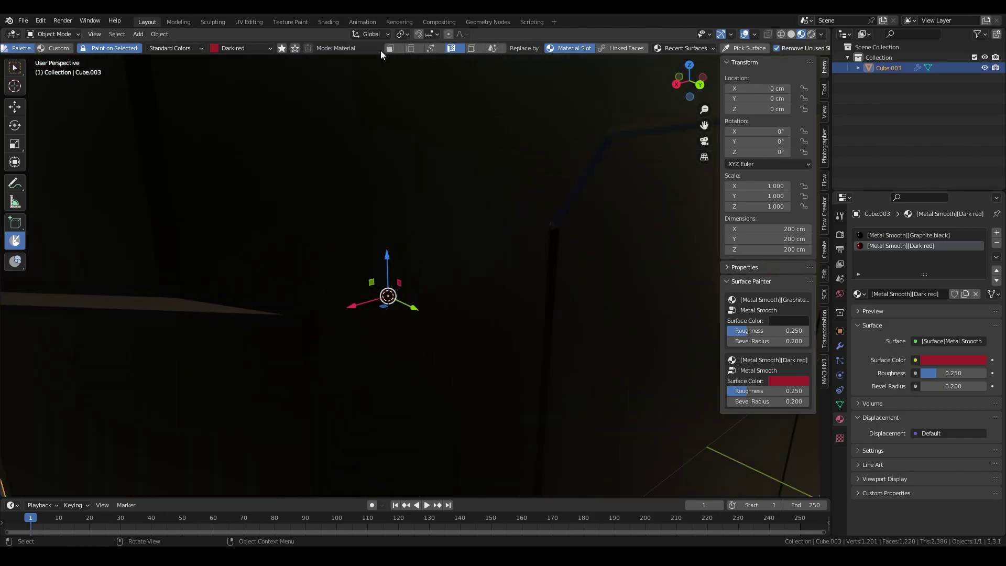
scroll(380, 50, down, 4)
scroll(126, 47, up, 5)
middle_drag(490, 277, 373, 131)
middle_drag(310, 56, 460, 182)
Set the painting mode to Sharp Edge and paint the unpainted X-shaped recess on the crate's opposite side Dark red
click(536, 49)
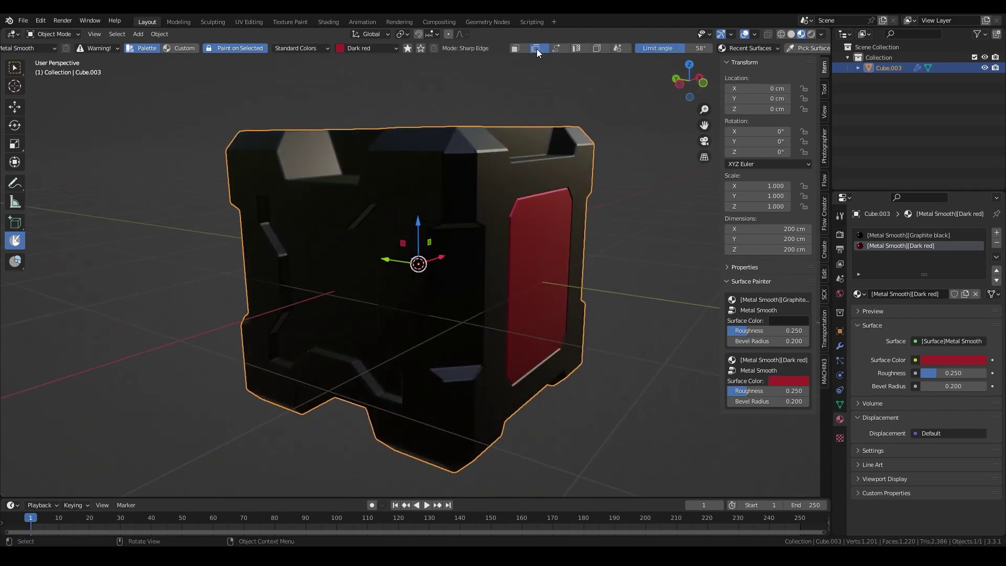
click(358, 291)
middle_drag(342, 279, 282, 220)
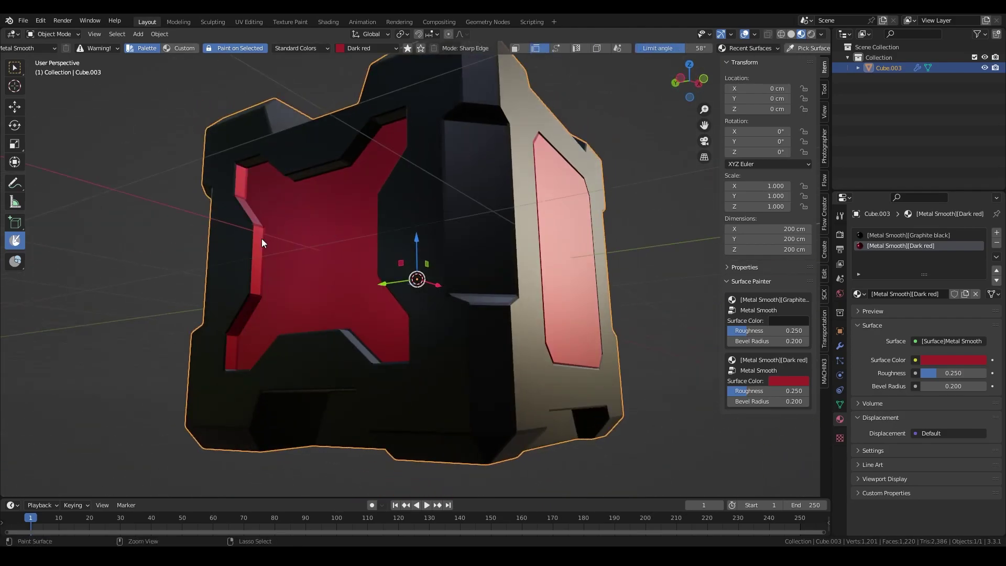
middle_drag(332, 167, 512, 245)
click(510, 245)
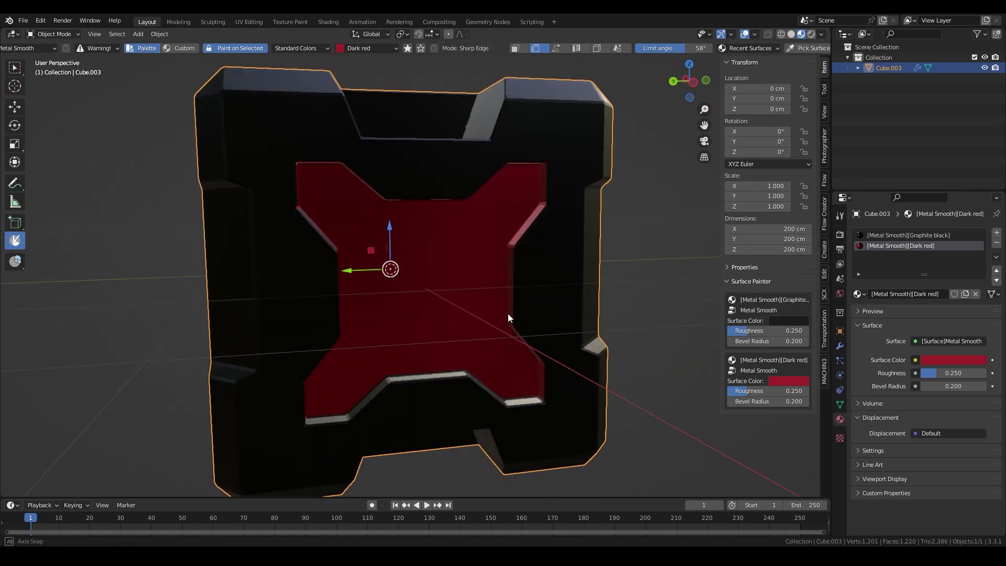
middle_drag(511, 314, 450, 420)
click(460, 404)
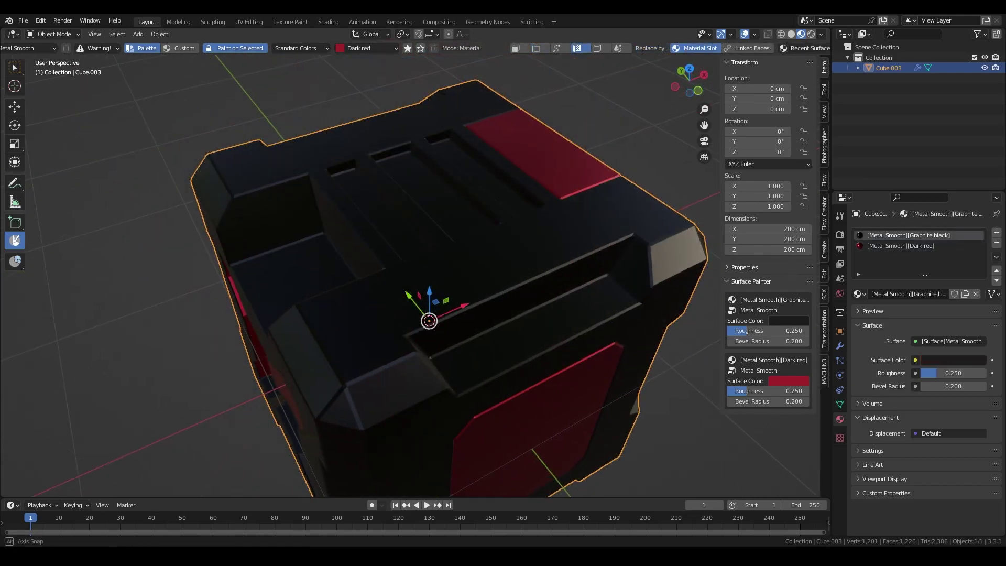
Switch the crate to Edit Mode with the slots on its top face in close view
middle_drag(440, 188, 335, 174)
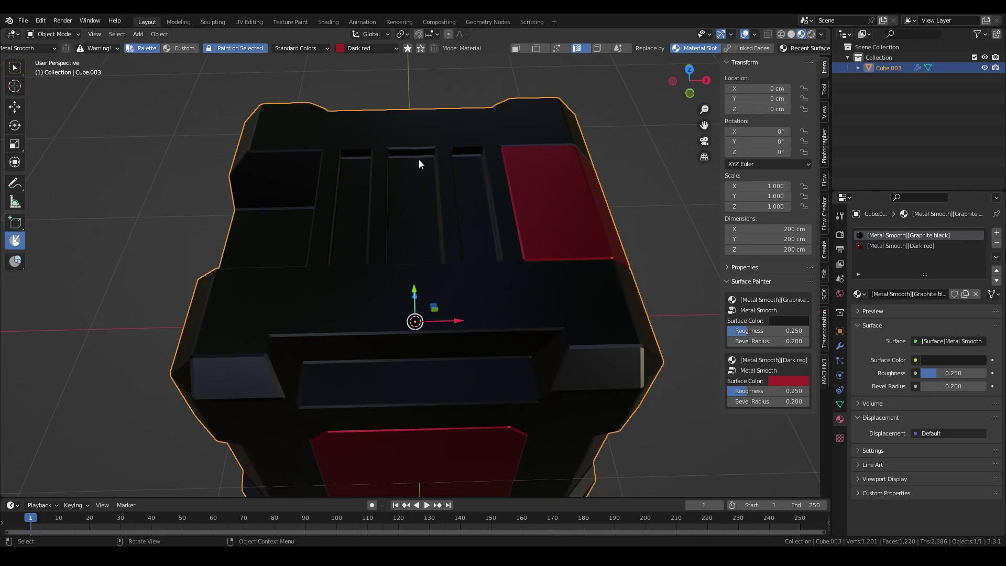
middle_drag(419, 164, 529, 249)
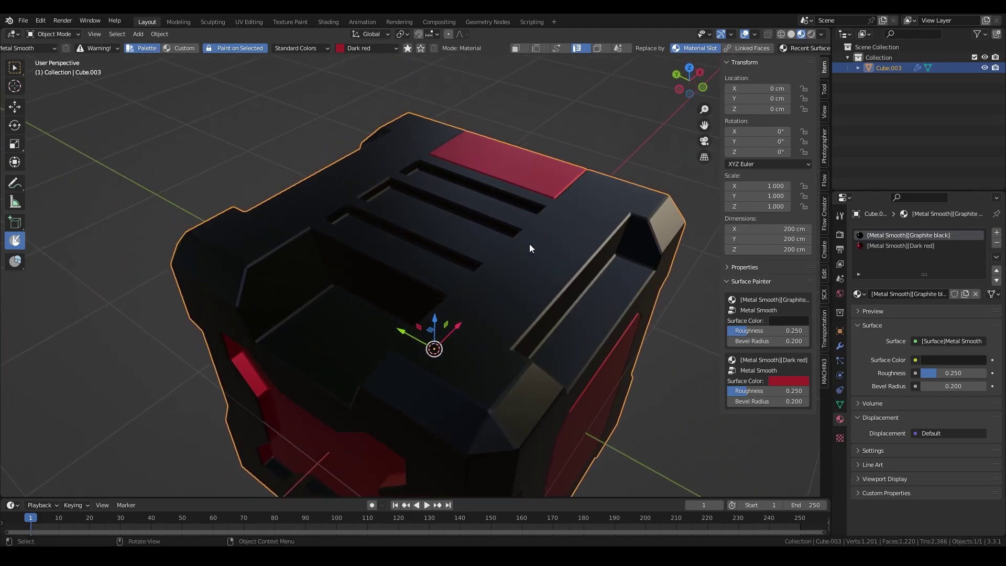
scroll(556, 239, up, 3)
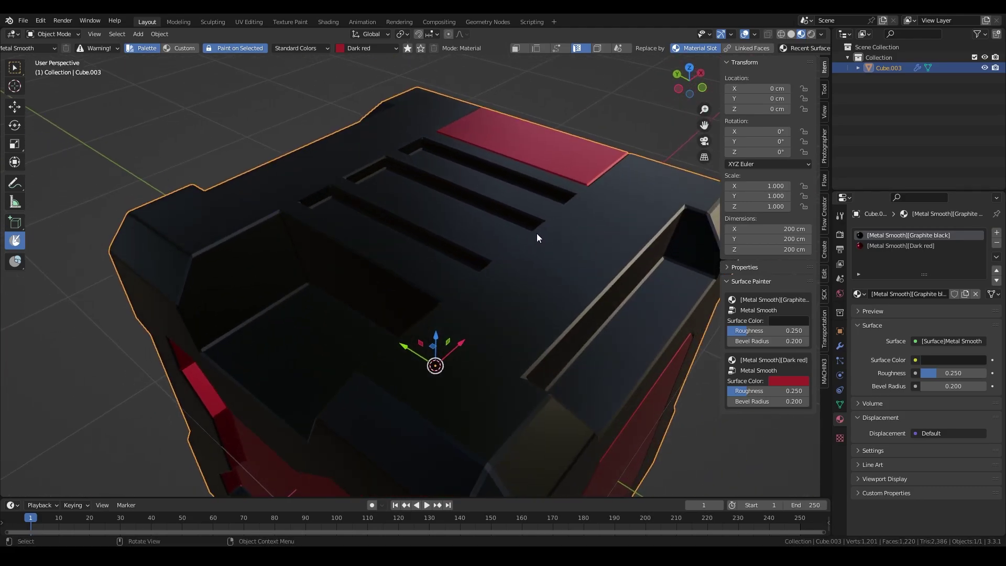
middle_drag(537, 234, 465, 192)
key(Tab)
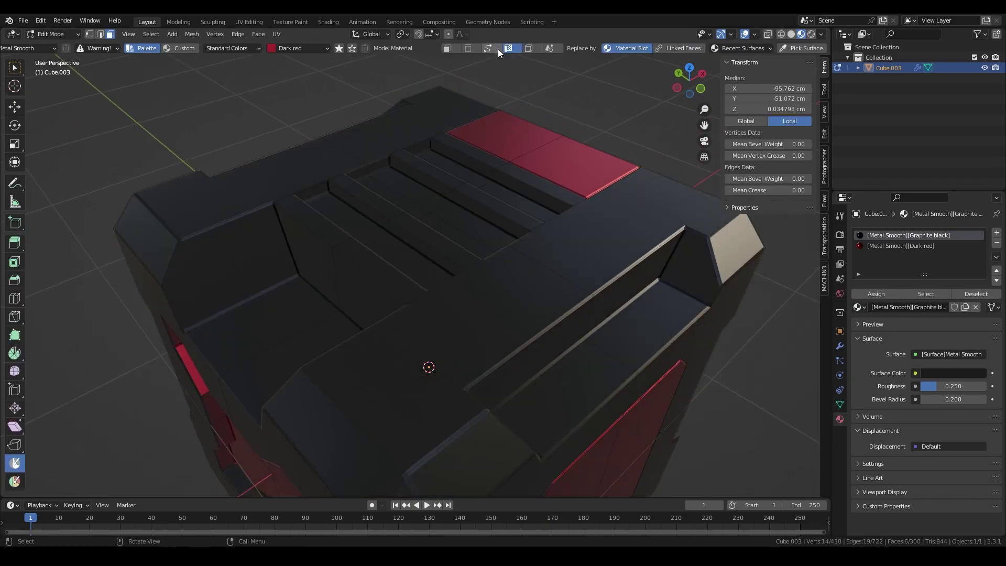
Try to paint the middle slot on the crate's top Dark red in Sharp Edge mode and undo the strokes
click(467, 48)
click(387, 164)
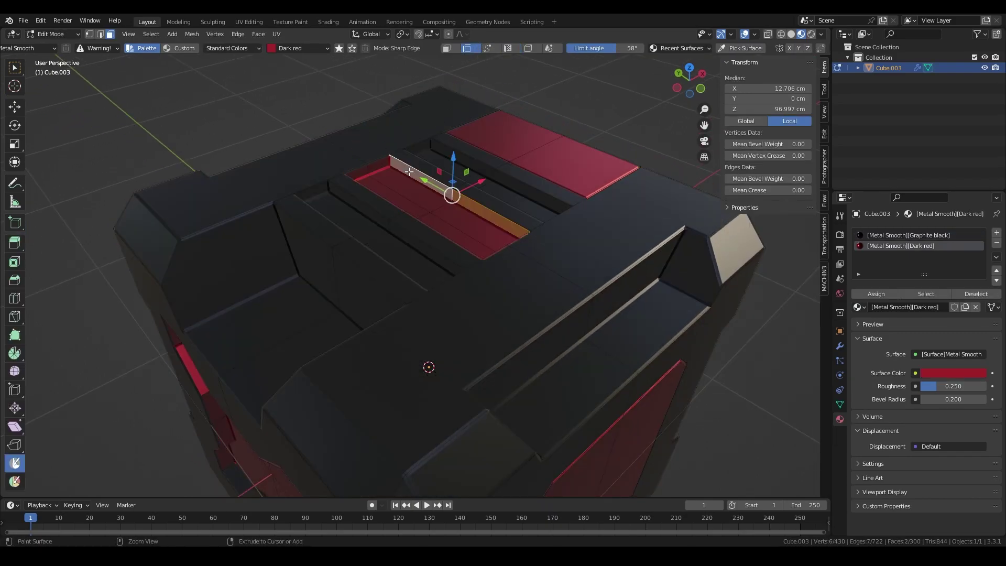
key(ctrl+z)
key(ctrl+z)
key(ctrl+z)
Select the border edge loops of the three slots on the crate's top and mark them as seams
shift+middle_drag(457, 178, 453, 201)
scroll(397, 237, up, 1)
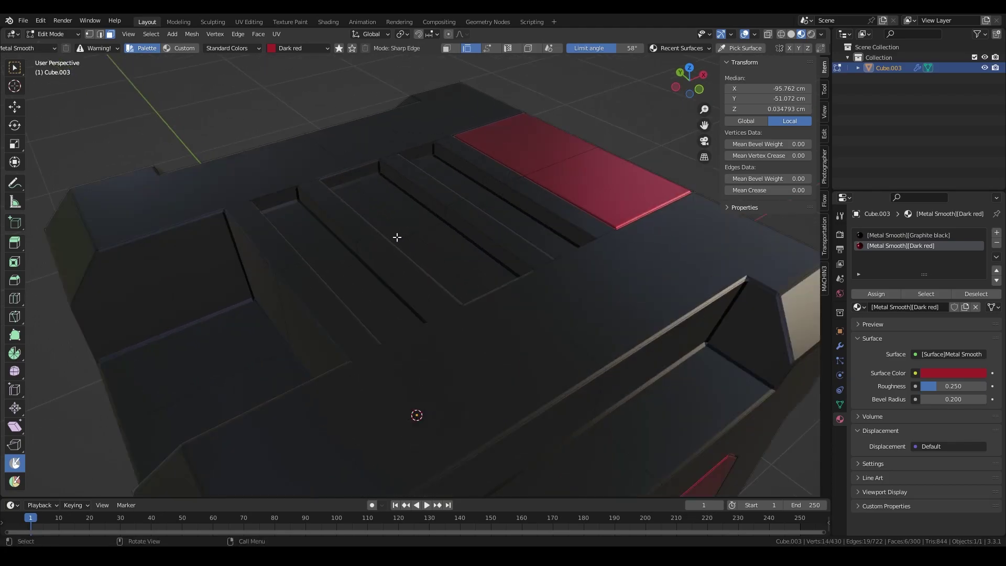
alt+click(292, 188)
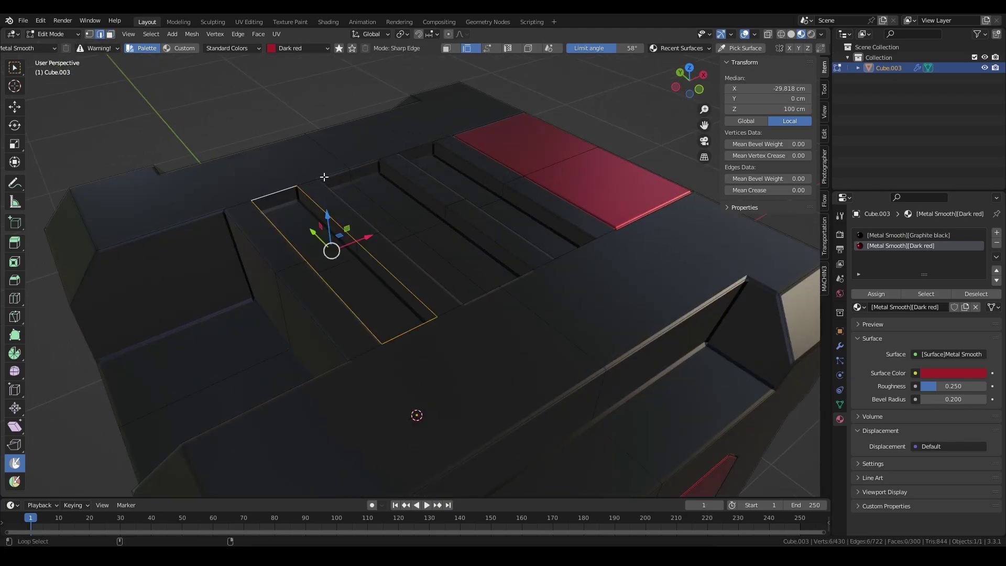
alt+shift+click(384, 164)
alt+shift+click(410, 146)
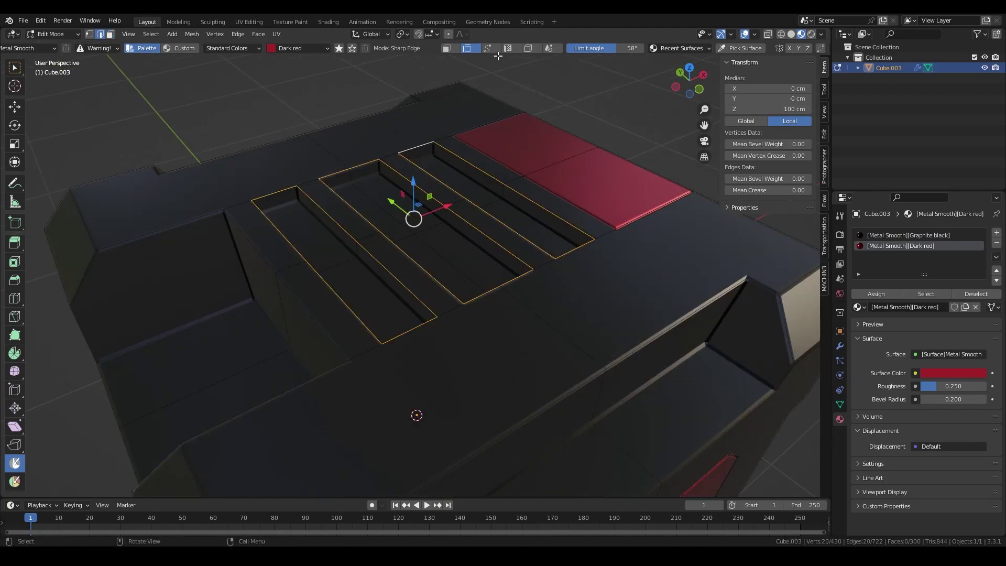
right_click(404, 184)
click(390, 185)
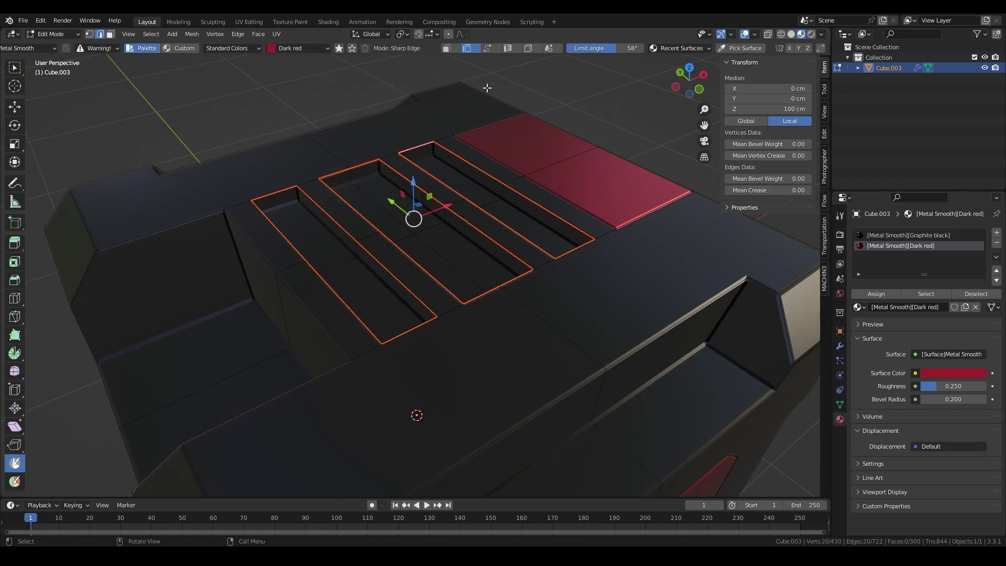
Set the painting mode to Seam, paint all three top slots Dark red, deselect everything and return to Object Mode
click(494, 49)
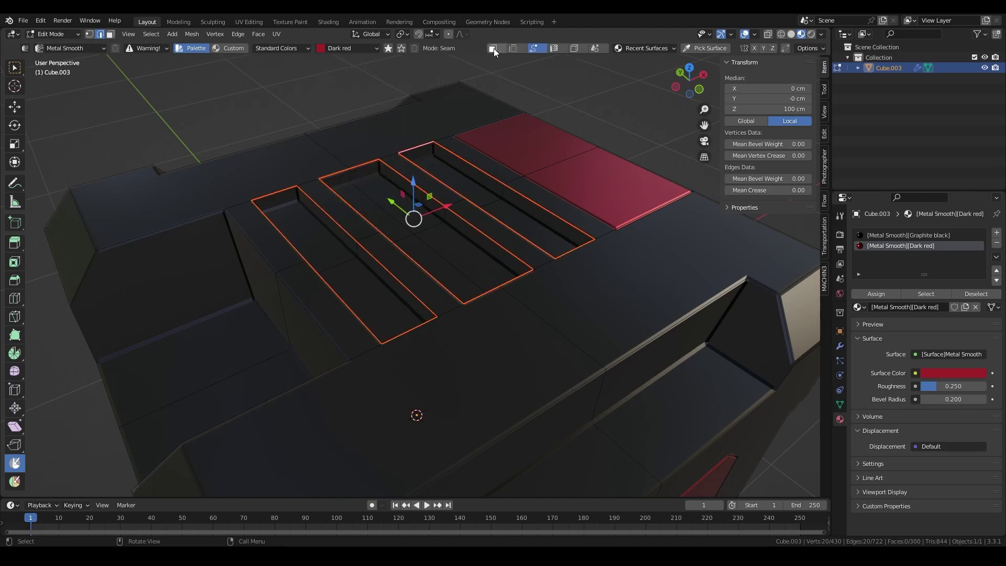
click(538, 221)
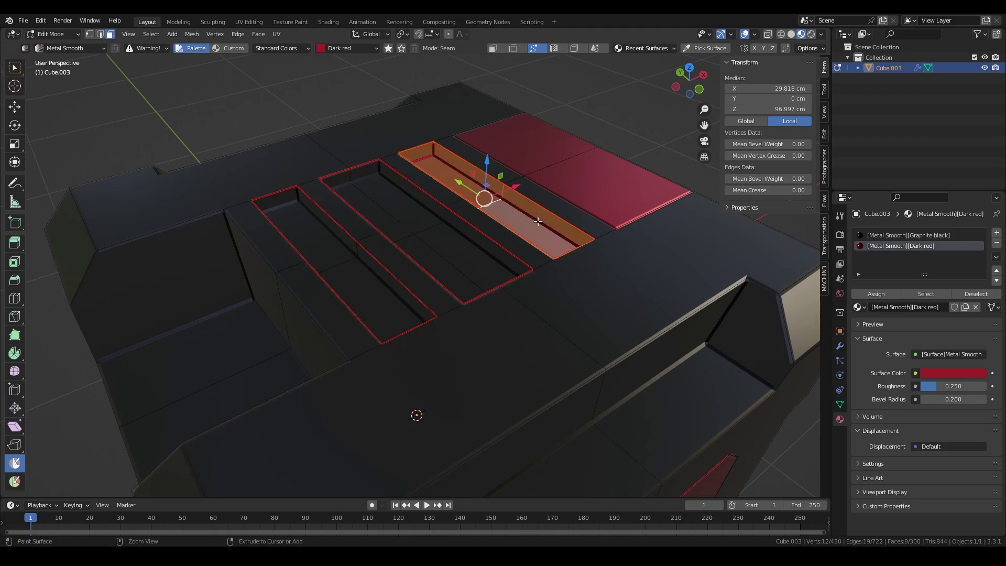
click(414, 228)
click(349, 257)
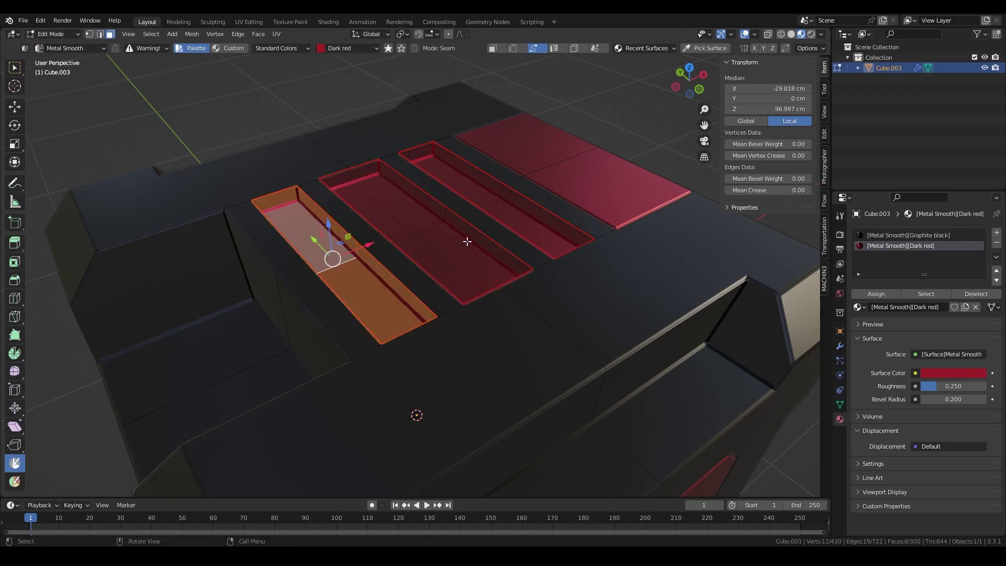
key(alt+a)
middle_drag(482, 237, 531, 247)
key(Tab)
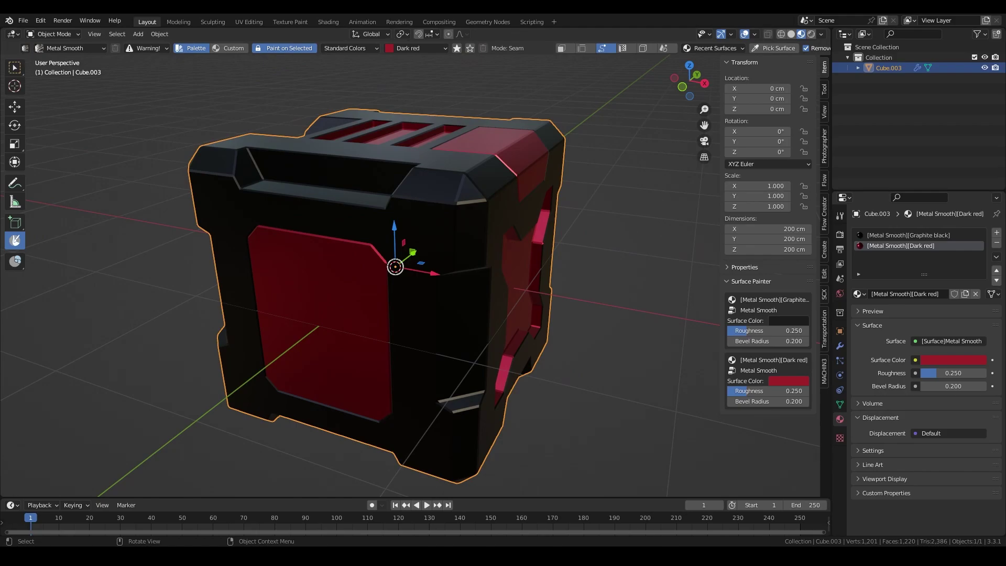
Examine the painted crate from several sides and locate the Surface Painter settings of its materials
middle_drag(612, 108, 665, 139)
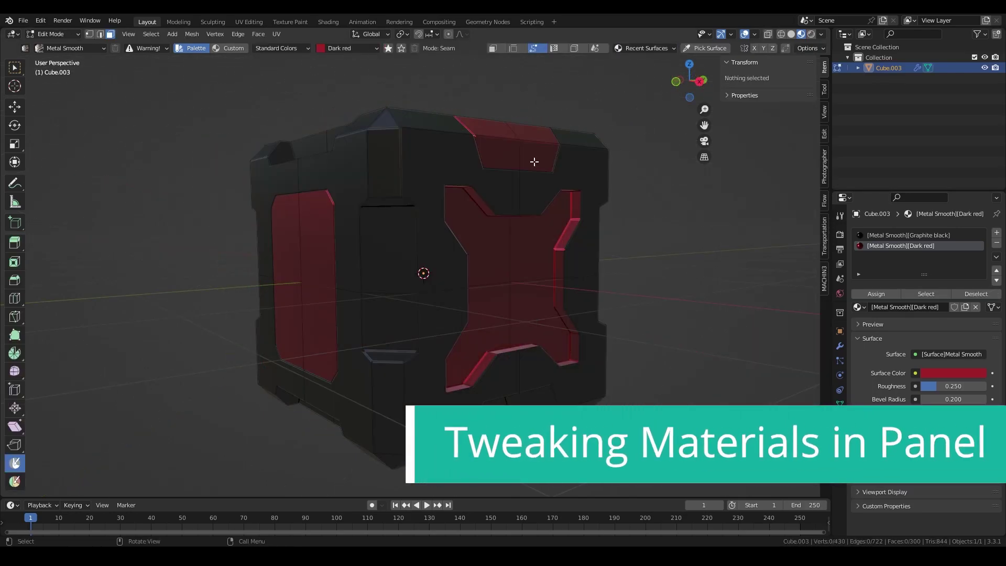
middle_drag(663, 205, 530, 202)
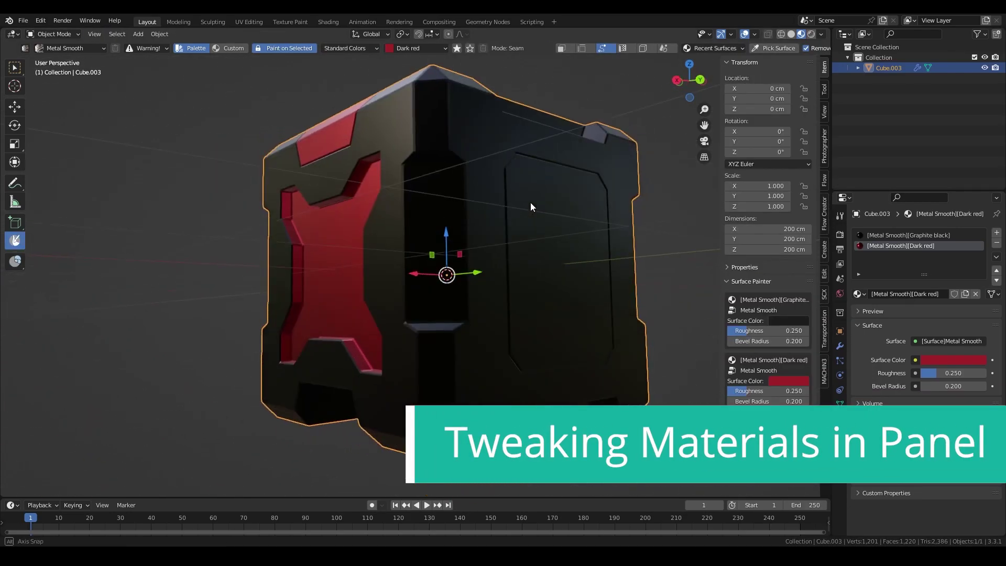
click(826, 89)
click(825, 112)
click(824, 71)
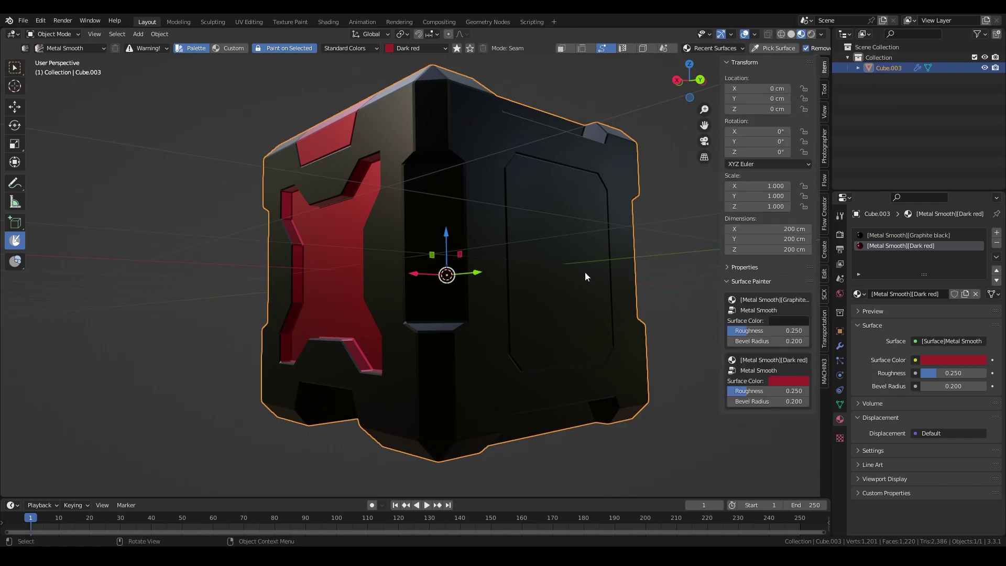
middle_drag(585, 271, 529, 271)
scroll(492, 268, up, 3)
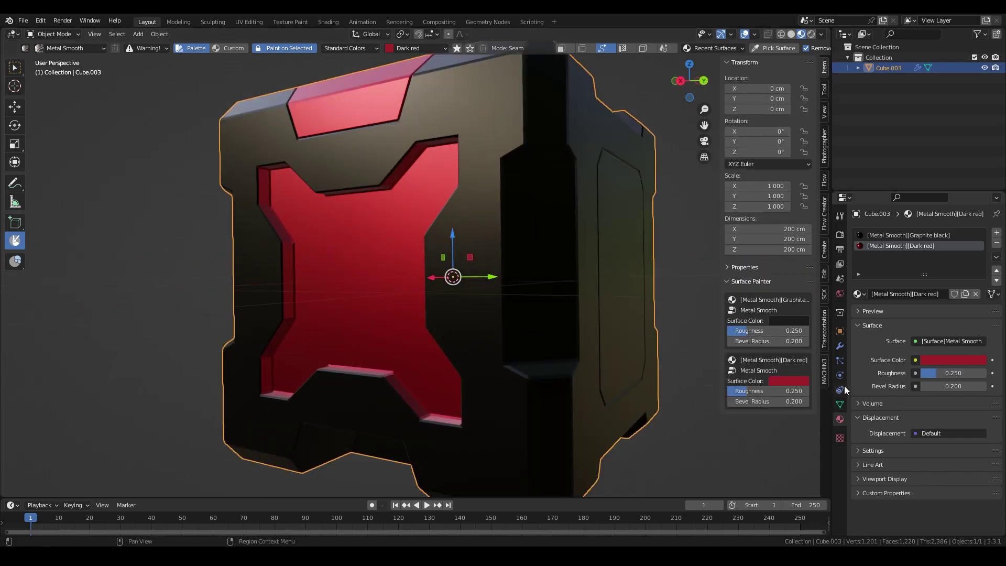
middle_drag(609, 251, 575, 231)
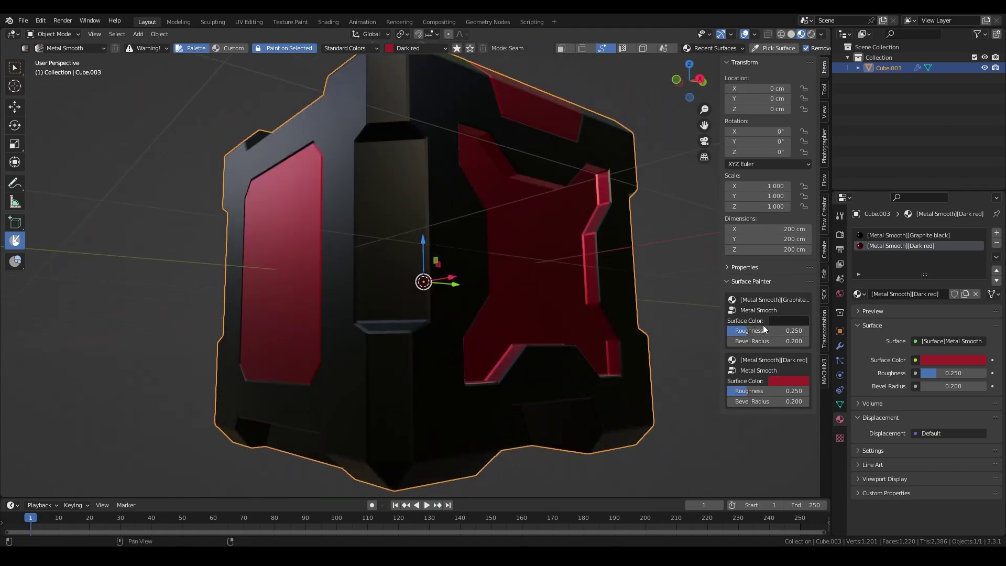
Set the Graphite black material's roughness to 0.054 and its surface color value (V) to 0.044
drag(764, 329, 747, 329)
middle_drag(429, 216, 451, 246)
click(804, 321)
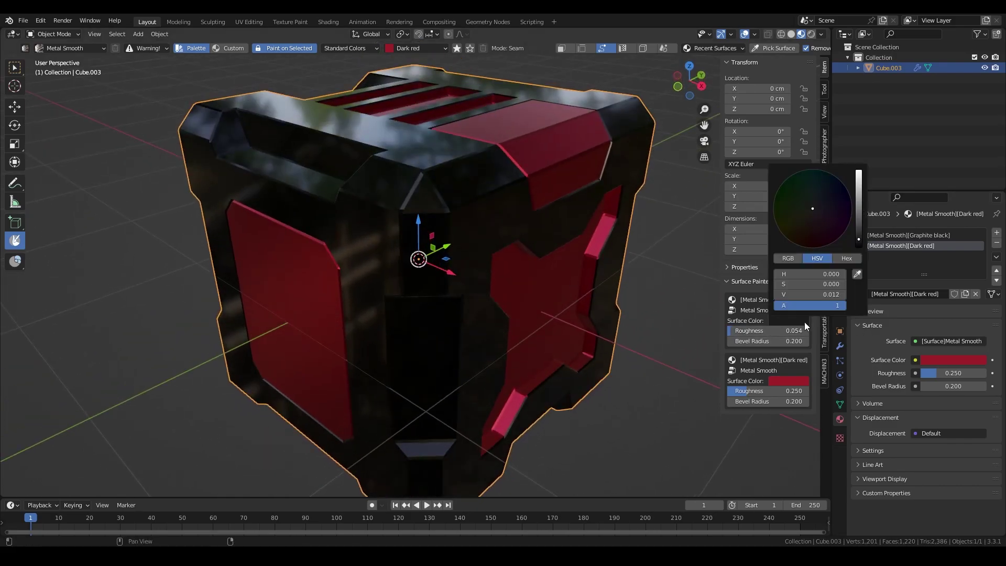
mouse_move(859, 235)
mouse_down()
mouse_move(859, 218)
mouse_move(859, 229)
mouse_up()
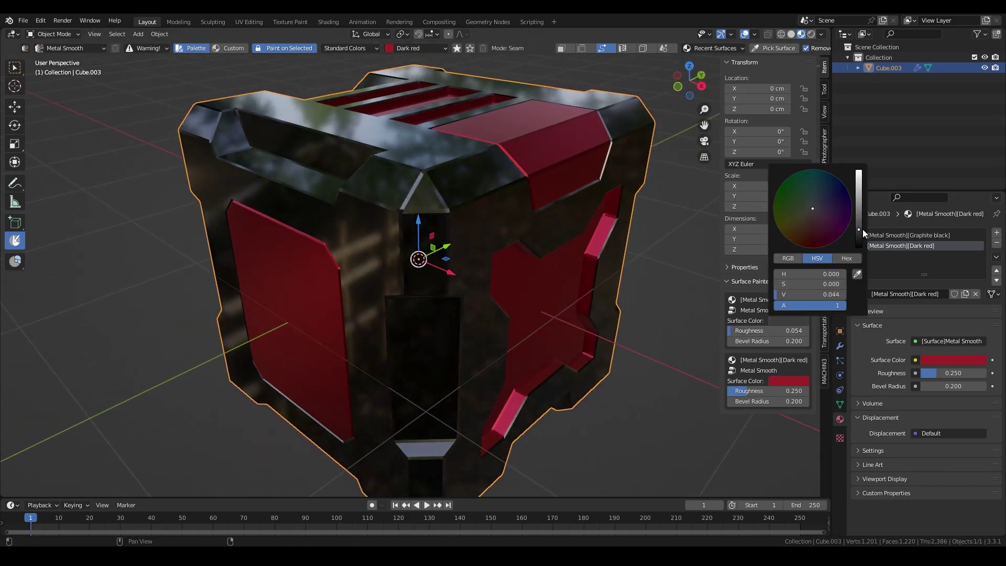
drag(763, 342, 764, 342)
Change the Dark red material's surface color to a paler, pinkish red
middle_drag(650, 361, 581, 320)
click(802, 381)
mouse_move(822, 296)
mouse_down()
mouse_move(802, 287)
mouse_move(817, 288)
mouse_up()
middle_drag(611, 304, 828, 381)
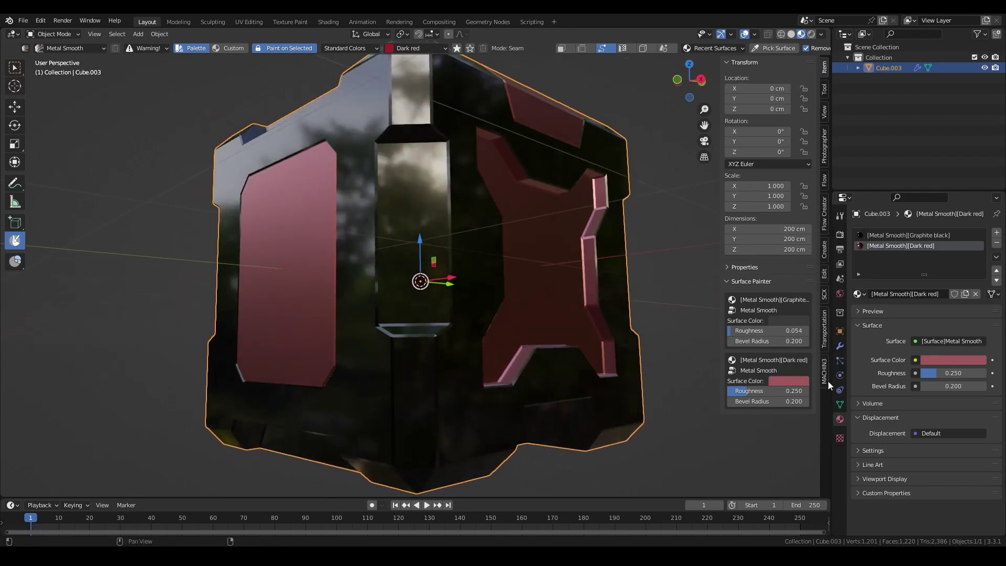
Set the Dark red material's roughness to 0.117 and its surface color to H 0.999, S 0.968, V 0.352
drag(781, 391, 737, 391)
click(789, 380)
drag(816, 282, 812, 300)
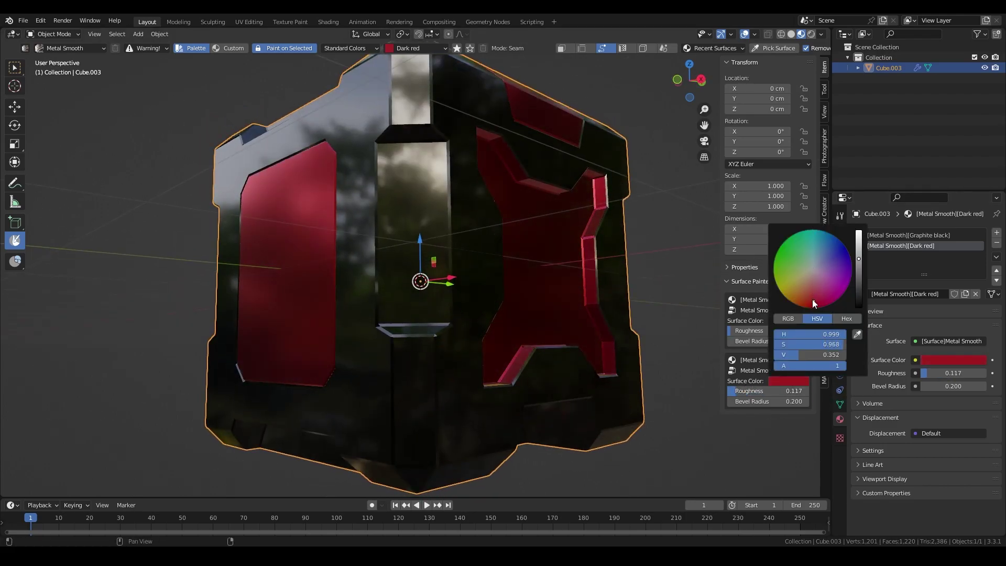
click(825, 179)
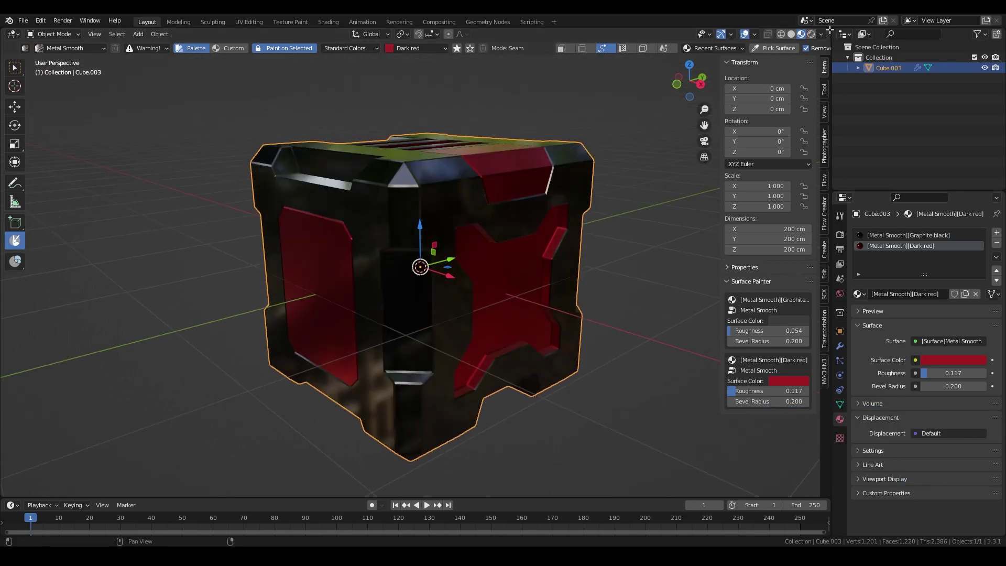
Split the 3D viewport vertically into two areas and turn the new one into a Shader Editor
drag(830, 30, 496, 42)
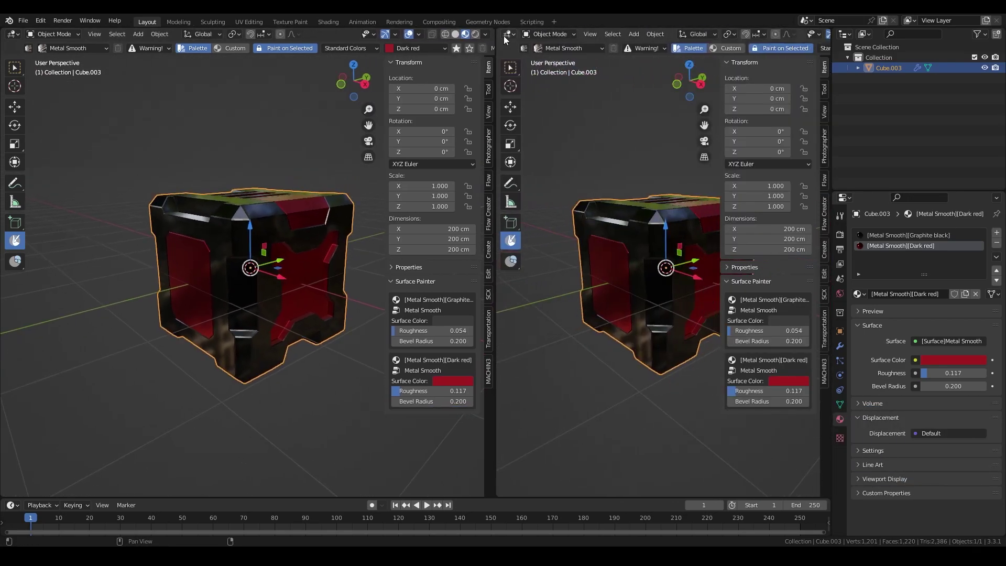
click(508, 33)
click(546, 132)
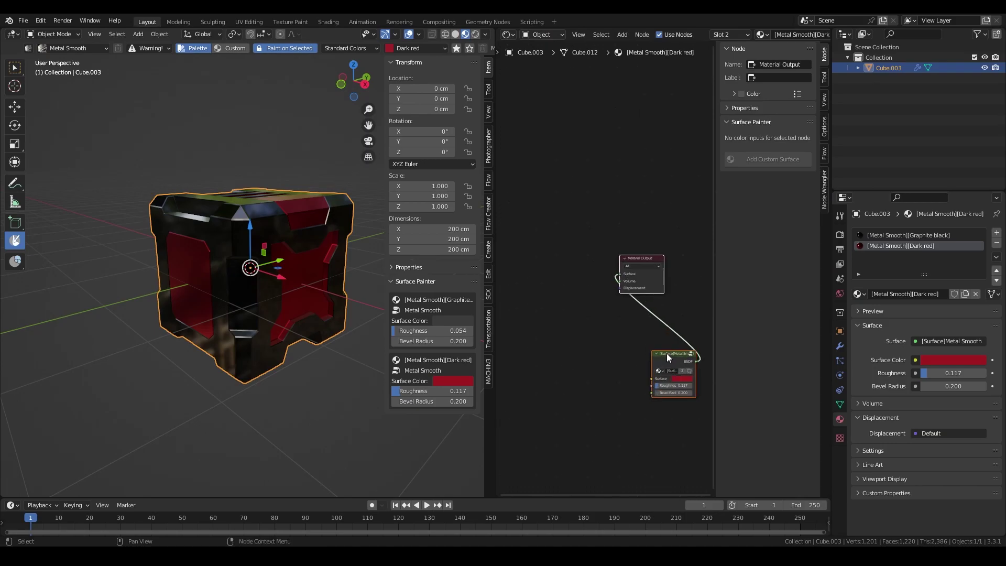
Move the Metal Smooth surface node beside the Material Output and inspect the nodes inside its group
drag(667, 353, 571, 247)
scroll(584, 292, up, 4)
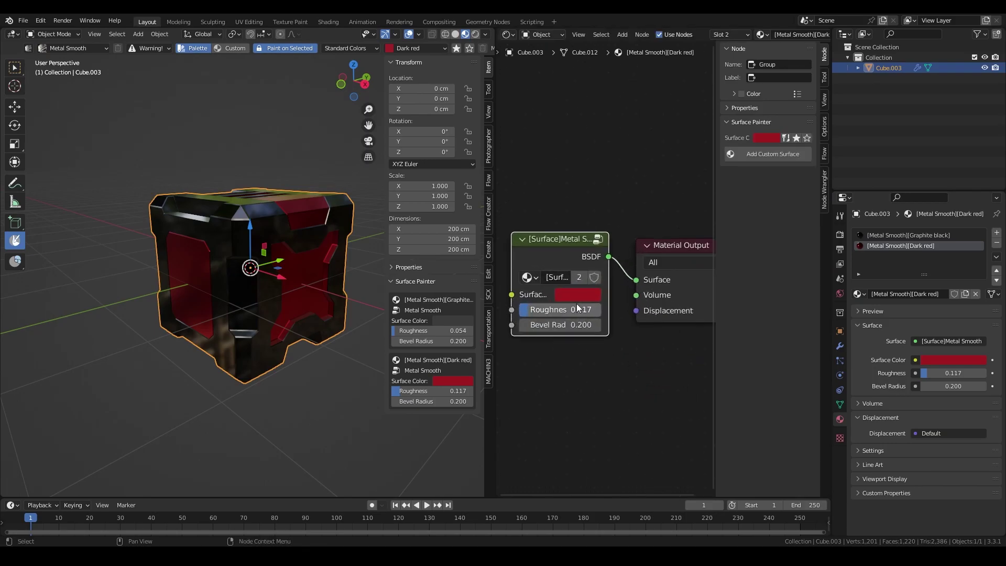
key(Tab)
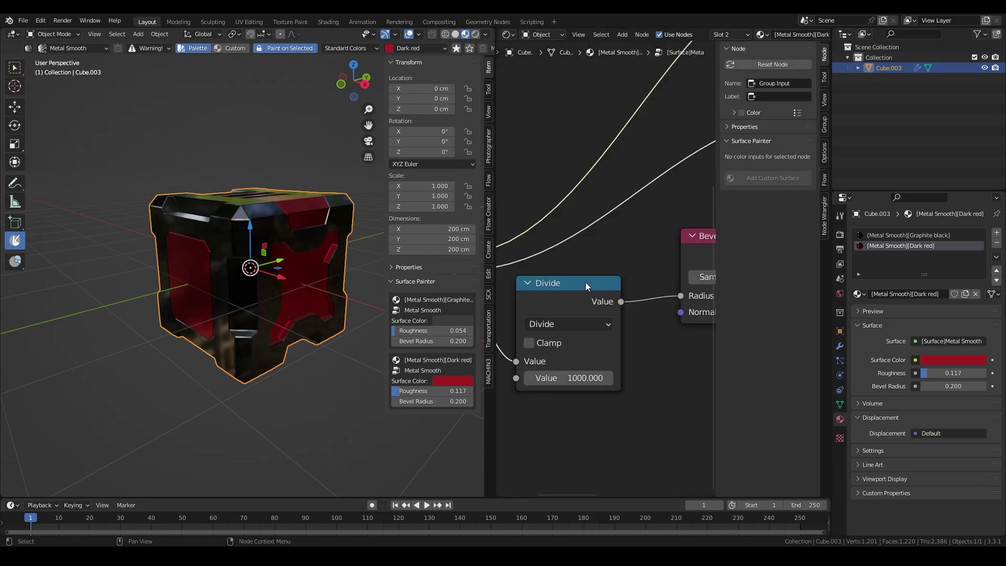
scroll(586, 282, down, 6)
middle_drag(659, 291, 648, 344)
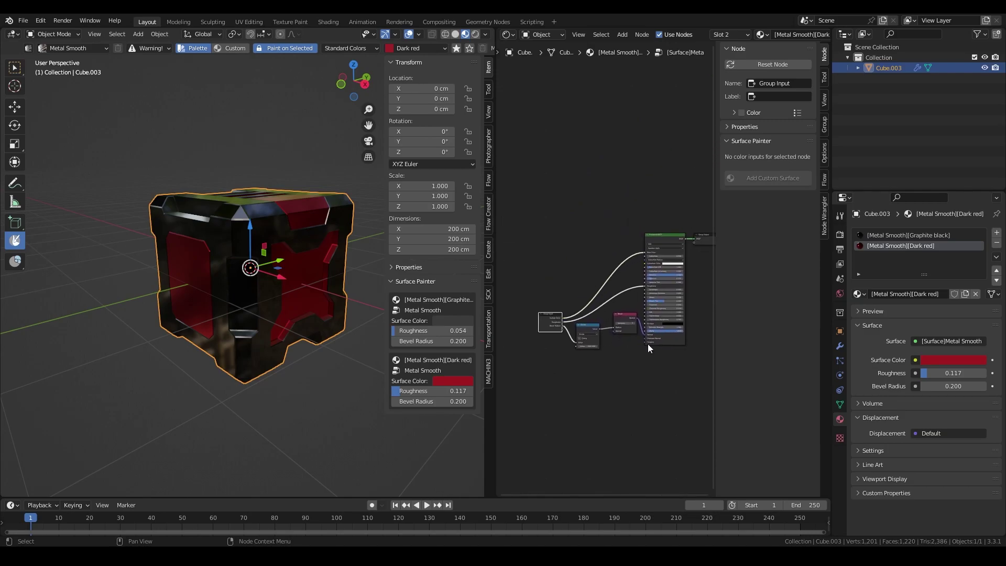
key(Tab)
Hide the Shader Editor's sidebar and view the crate from another angle
key(n)
scroll(664, 309, up, 5)
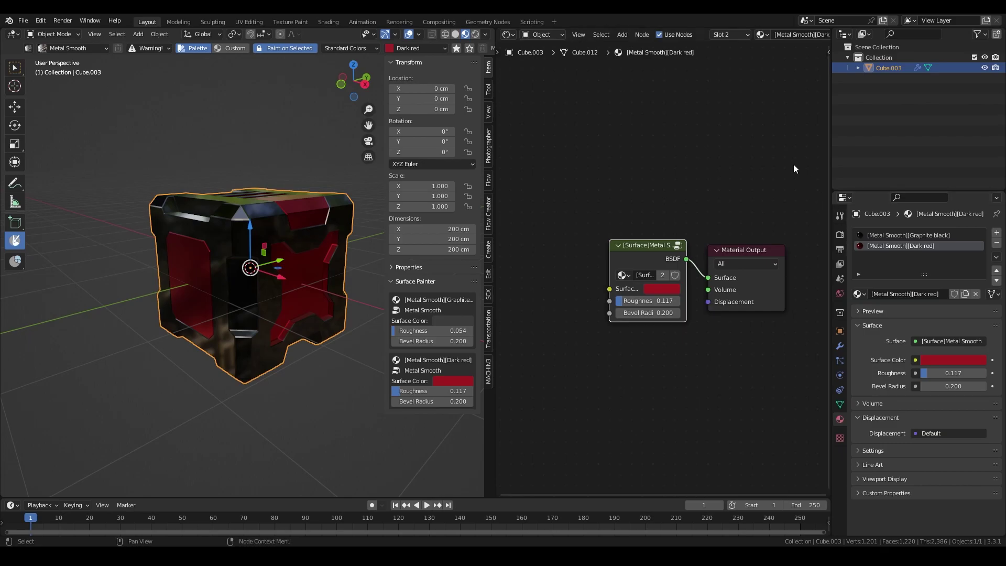
middle_drag(297, 265, 247, 301)
scroll(284, 289, up, 2)
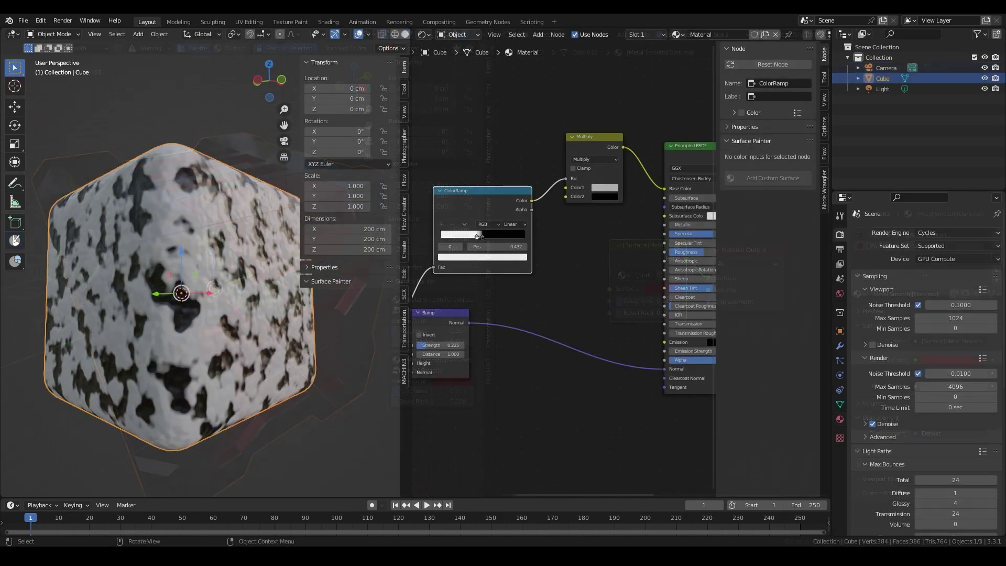
Change the Multiply node's Color1 in the spotted cube's material to a pinkish red
middle_drag(199, 283, 218, 300)
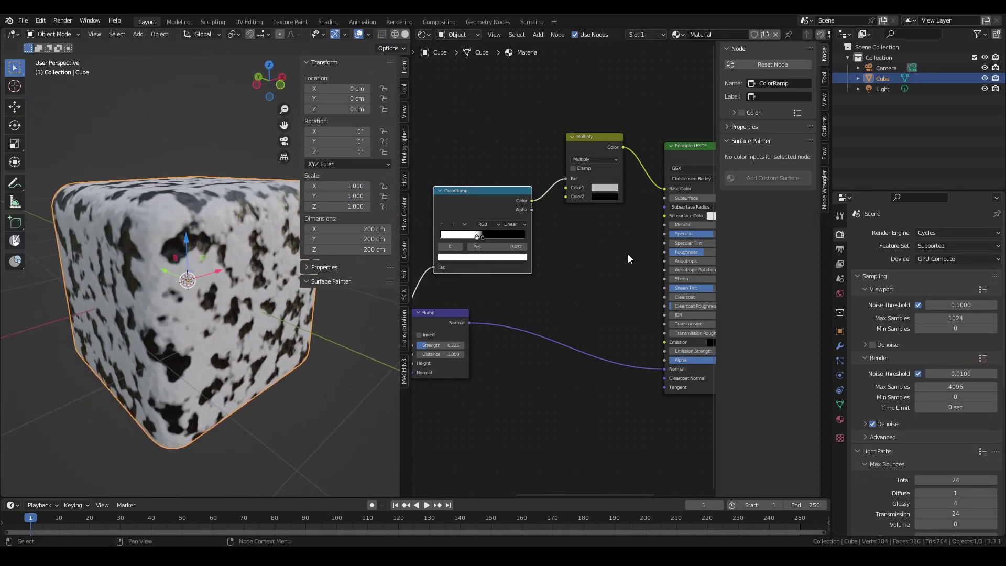
scroll(502, 301, down, 5)
middle_drag(557, 283, 675, 262)
scroll(647, 271, up, 4)
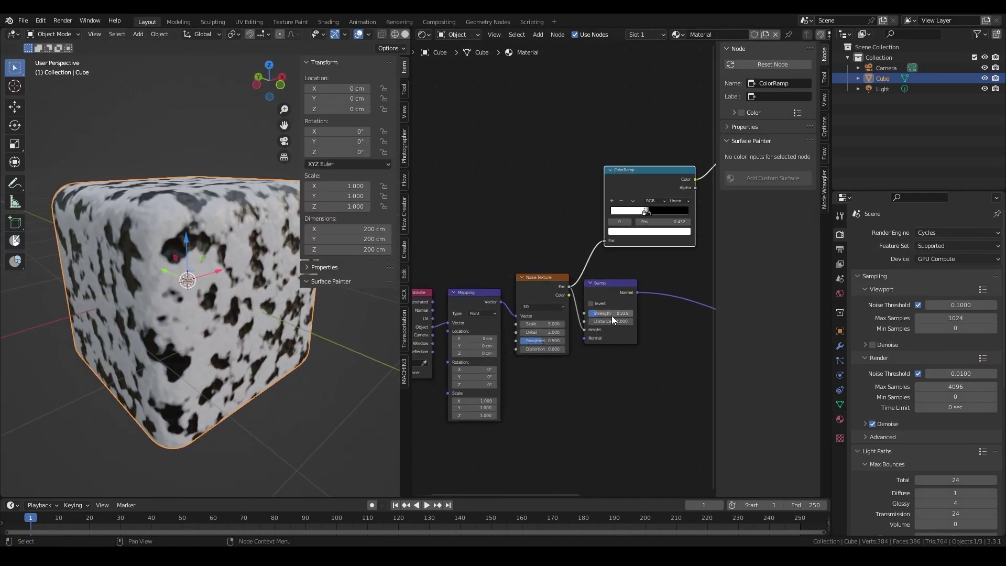
middle_drag(590, 309, 528, 318)
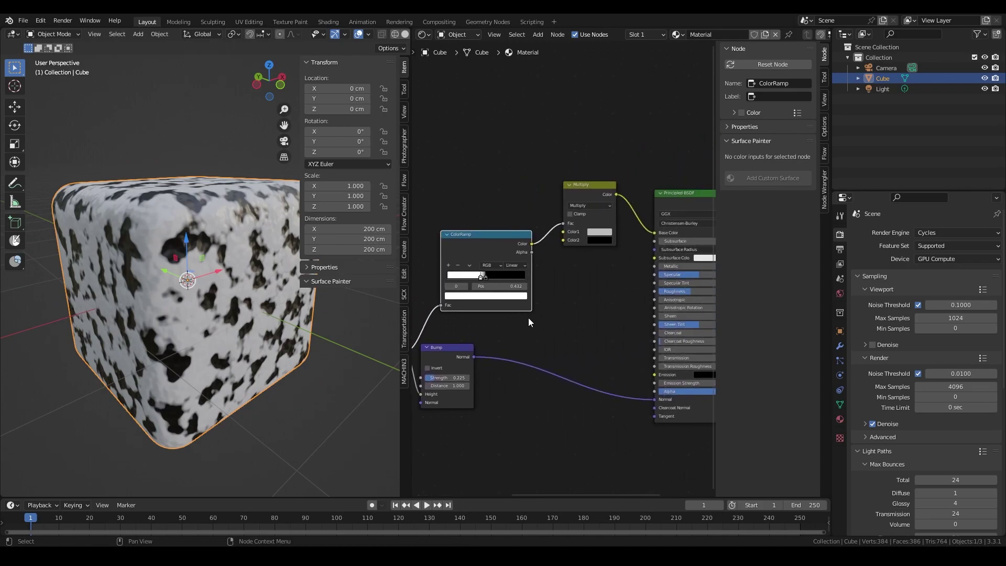
click(607, 226)
mouse_move(626, 156)
mouse_down()
mouse_move(616, 155)
mouse_move(616, 109)
mouse_move(630, 146)
mouse_up()
Group all the material's nodes except the Material Output into one node group
scroll(549, 318, down, 5)
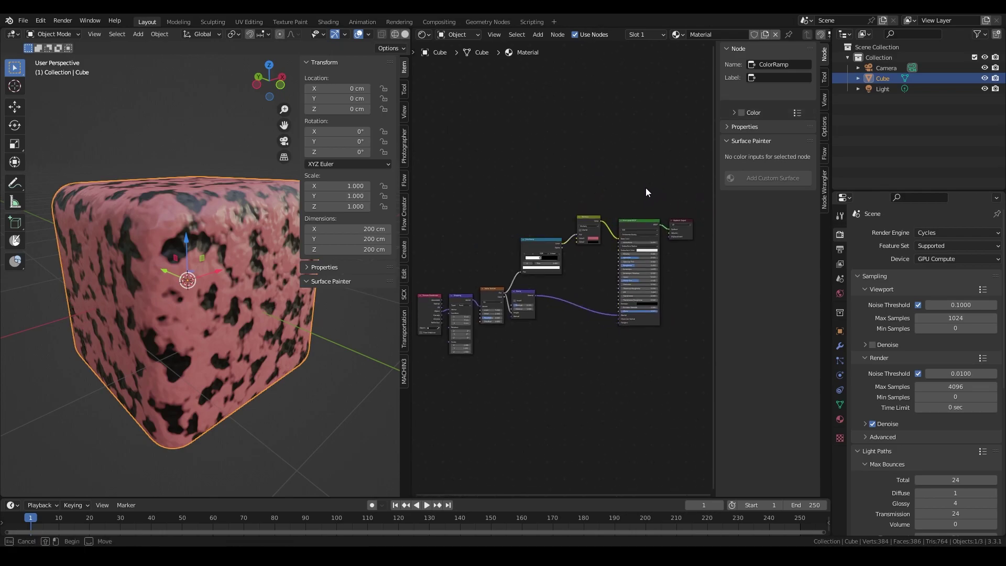
drag(648, 185, 431, 385)
key(ctrl+g)
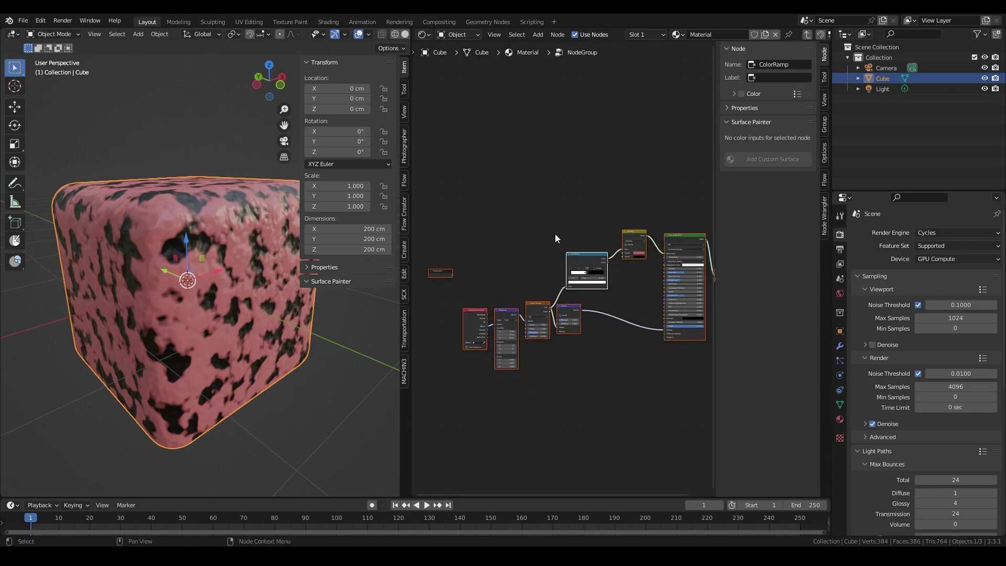
Move the Group Input node below the Multiply node, near the Principled BSDF
scroll(555, 234, up, 1)
drag(427, 272, 635, 290)
scroll(682, 279, up, 8)
middle_drag(635, 290, 594, 302)
scroll(659, 318, up, 3)
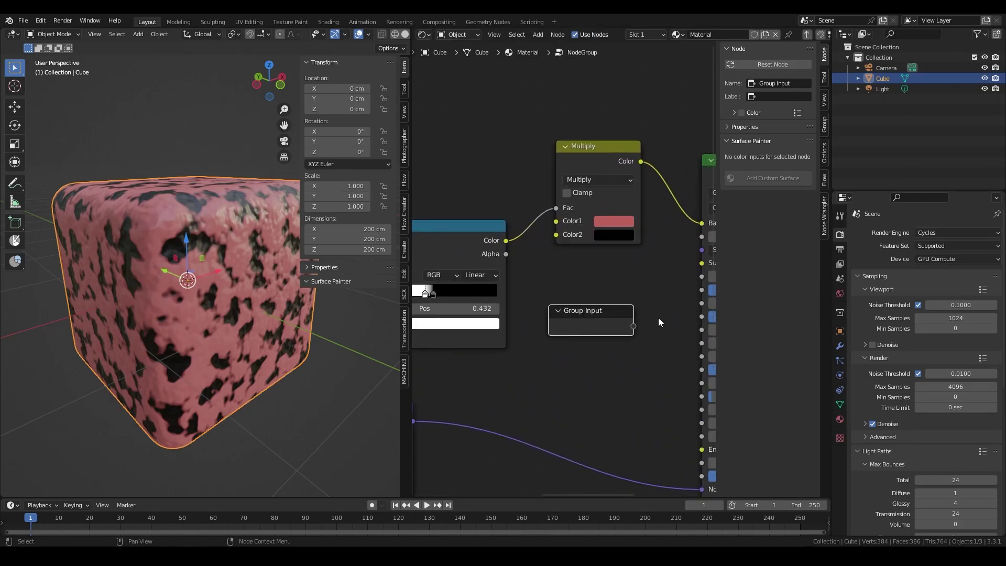
Expose the Principled BSDF's Specular, Metallic and Roughness as inputs of the node group
middle_drag(658, 317, 588, 317)
drag(566, 325, 633, 274)
click(635, 323)
drag(634, 314, 565, 351)
scroll(513, 378, down, 3)
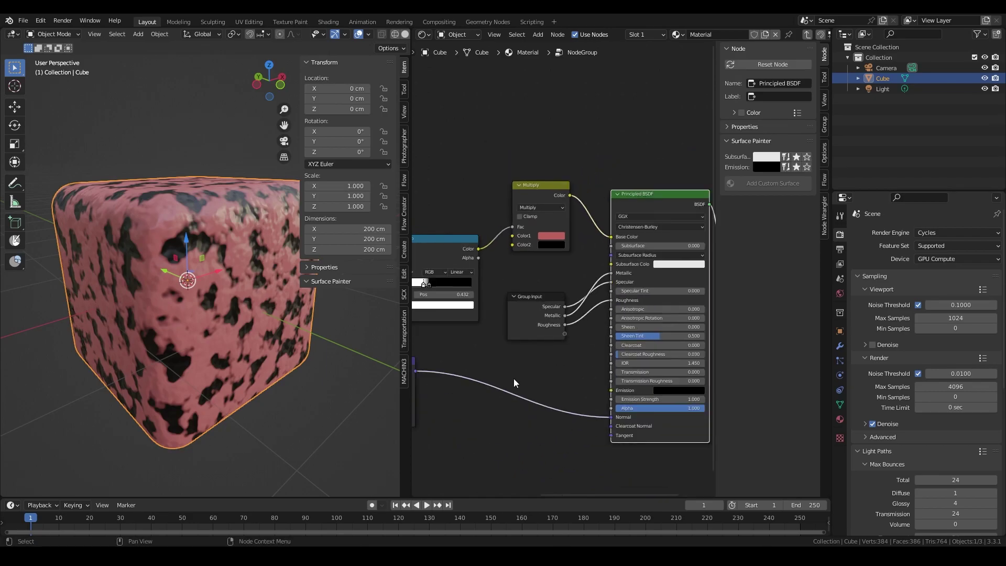
Move the Group Input above the Mapping node and expose the Noise Texture's Scale and the Bump's Strength as group inputs
middle_drag(584, 298, 660, 266)
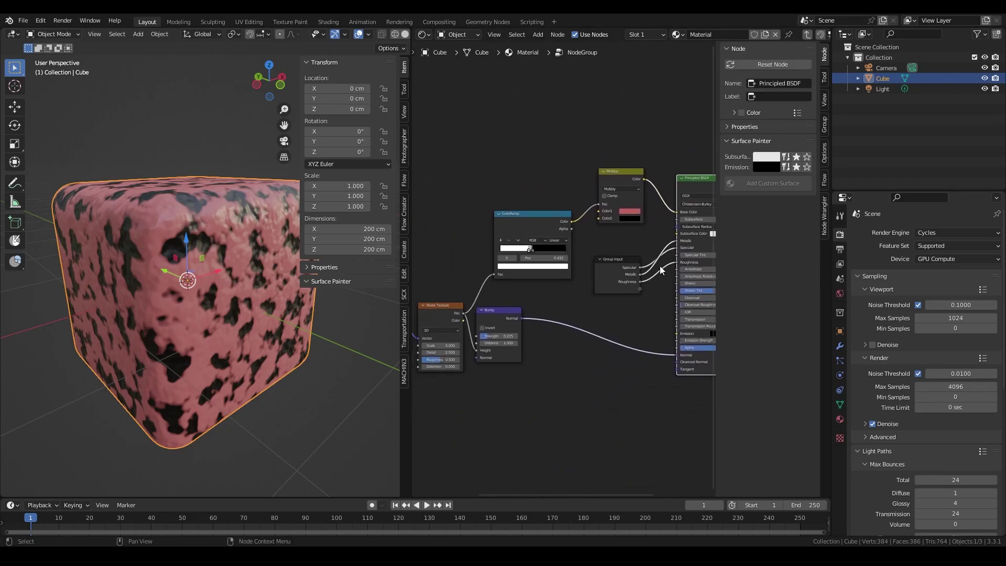
drag(619, 267, 445, 264)
scroll(562, 320, up, 2)
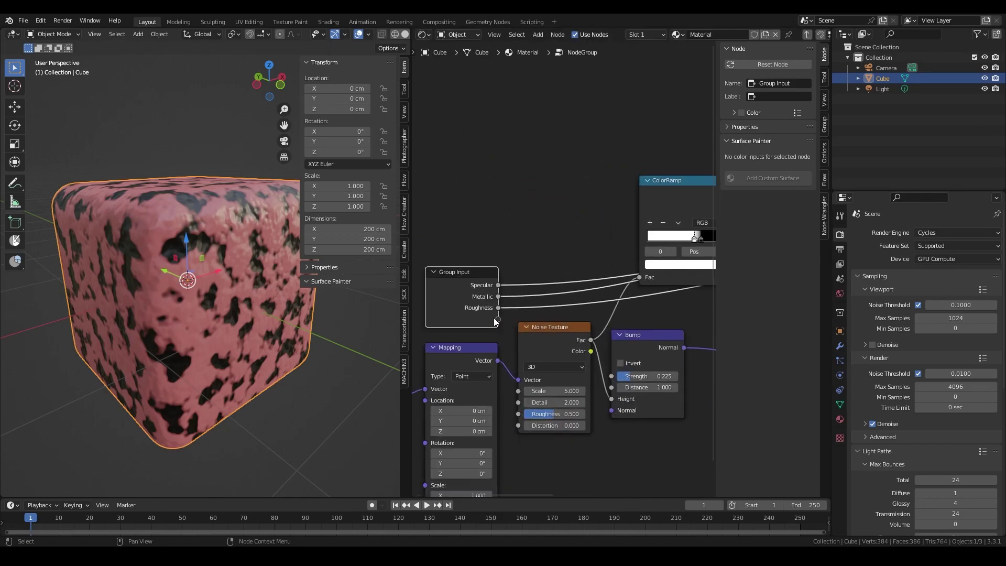
drag(497, 319, 518, 392)
drag(498, 331, 612, 376)
scroll(559, 306, down, 1)
scroll(560, 306, down, 4)
drag(481, 272, 479, 259)
scroll(625, 267, down, 4)
scroll(624, 271, up, 3)
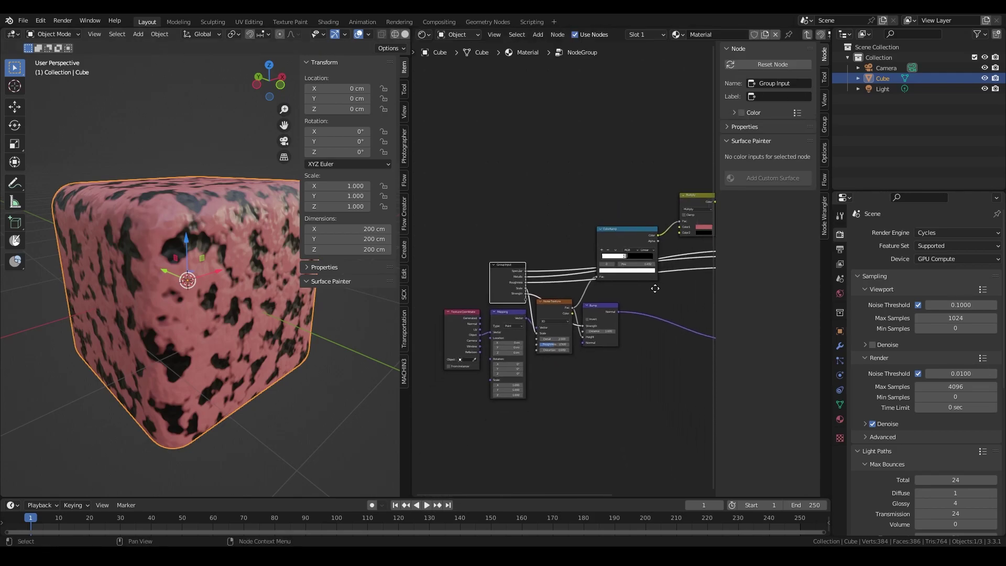
Expose the Multiply node's Color1 as a group input and rename that input COLOR
scroll(579, 323, down, 1)
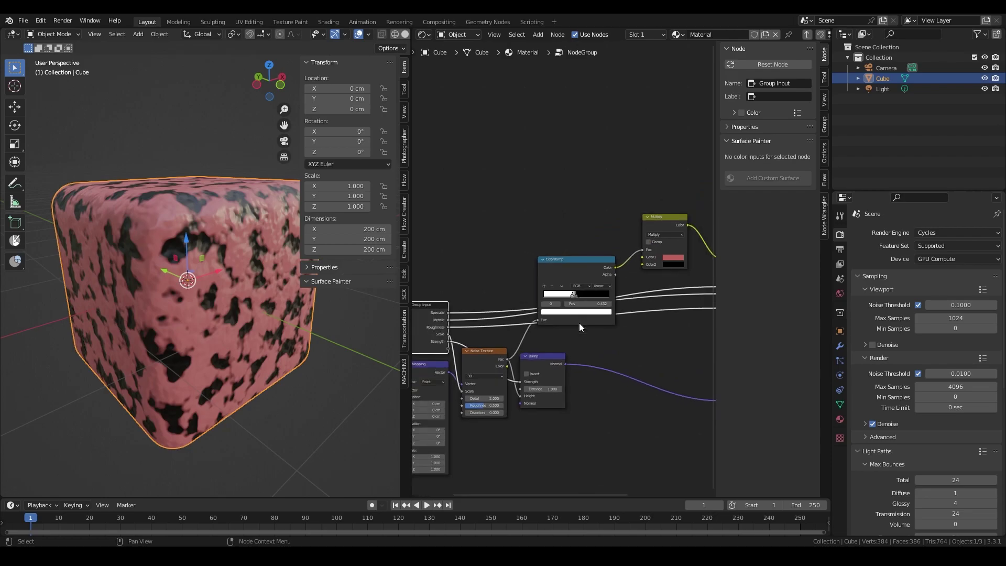
drag(643, 257, 450, 351)
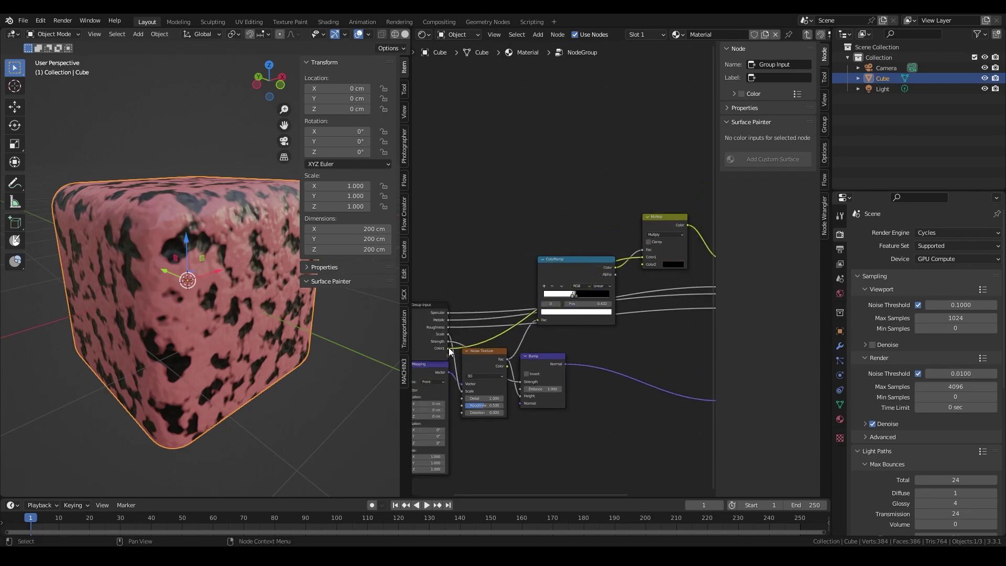
click(825, 124)
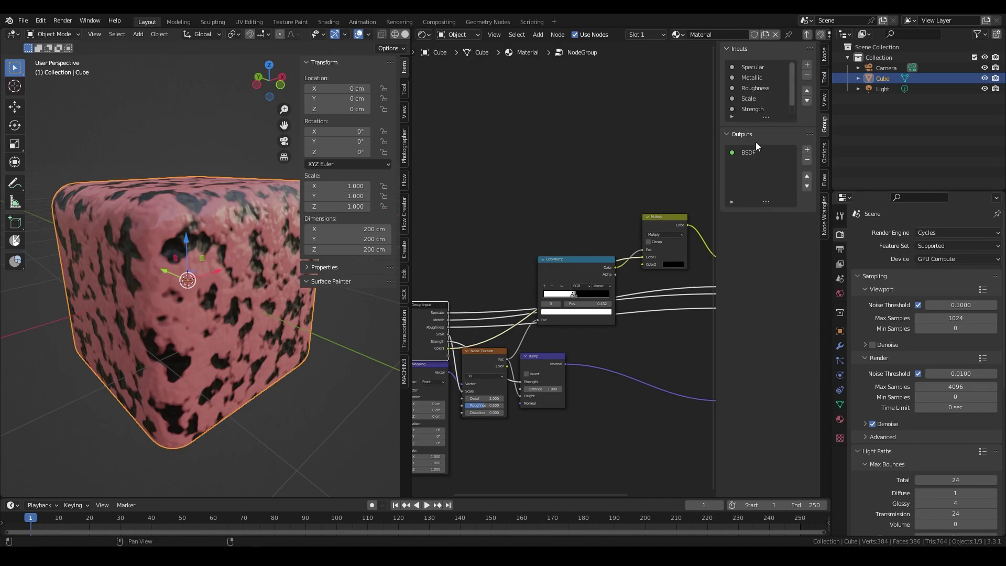
scroll(757, 93, down, 1)
double_click(754, 109)
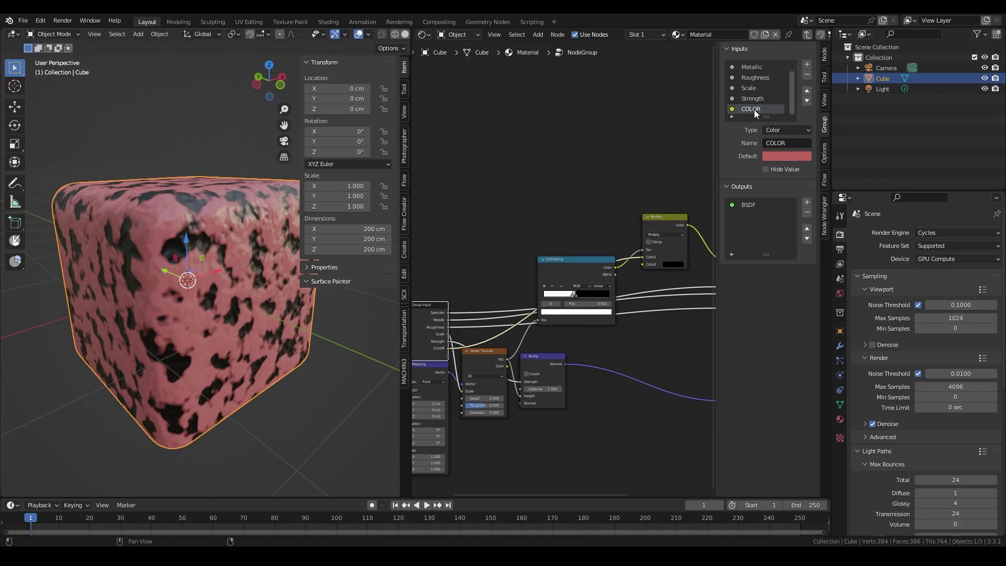
Reorder the group's inputs so COLOR comes first, above Specular
click(808, 90)
click(808, 91)
click(807, 91)
click(808, 91)
click(808, 91)
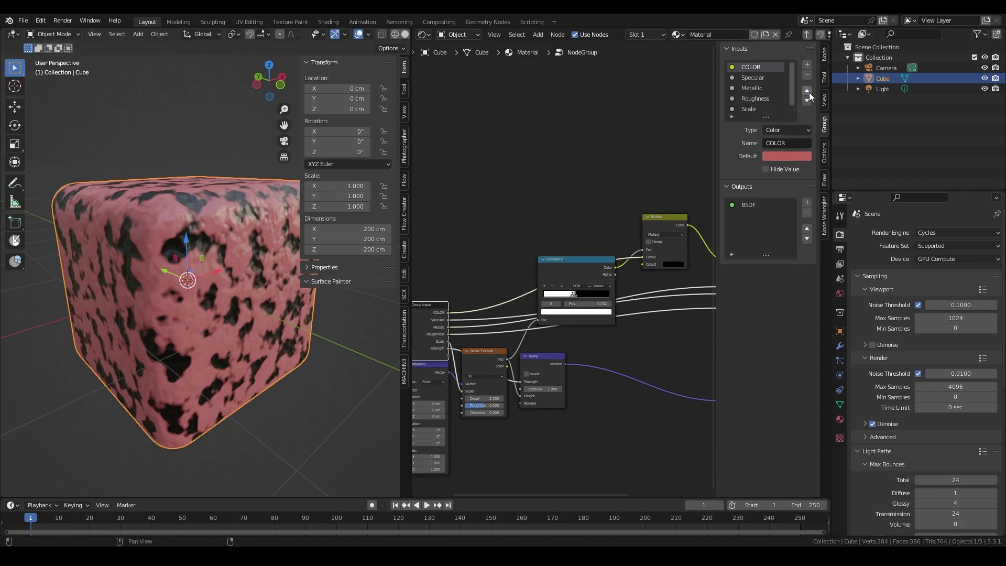
Move the Group Input node above the ColorRamp node
scroll(433, 321, up, 1)
drag(436, 308, 579, 182)
scroll(579, 182, up, 9)
middle_drag(614, 133, 615, 255)
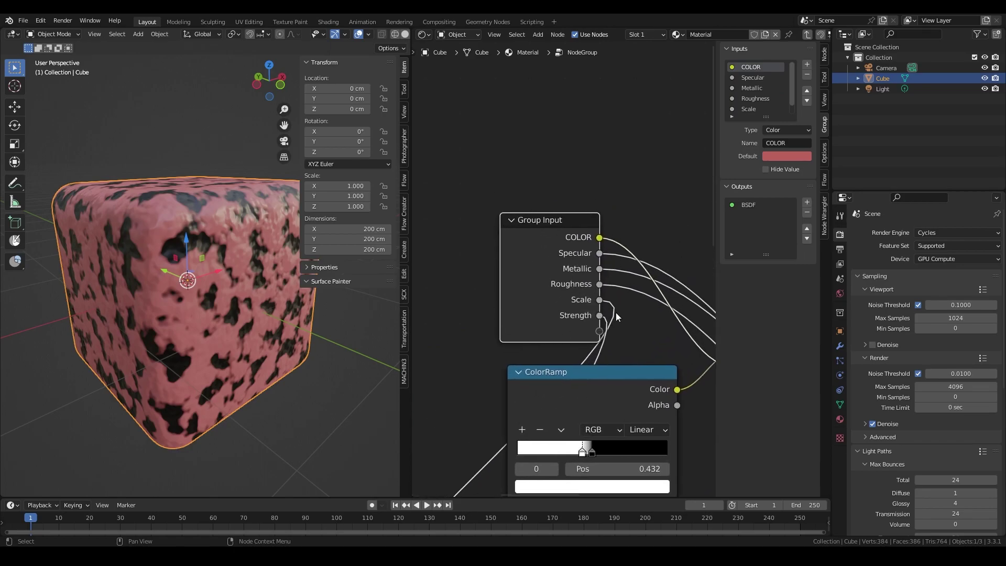
Place the Group Output node level with the Principled BSDF's output and keep the BSDF link connected to it
scroll(618, 311, down, 4)
middle_drag(636, 332, 611, 294)
scroll(637, 362, up, 3)
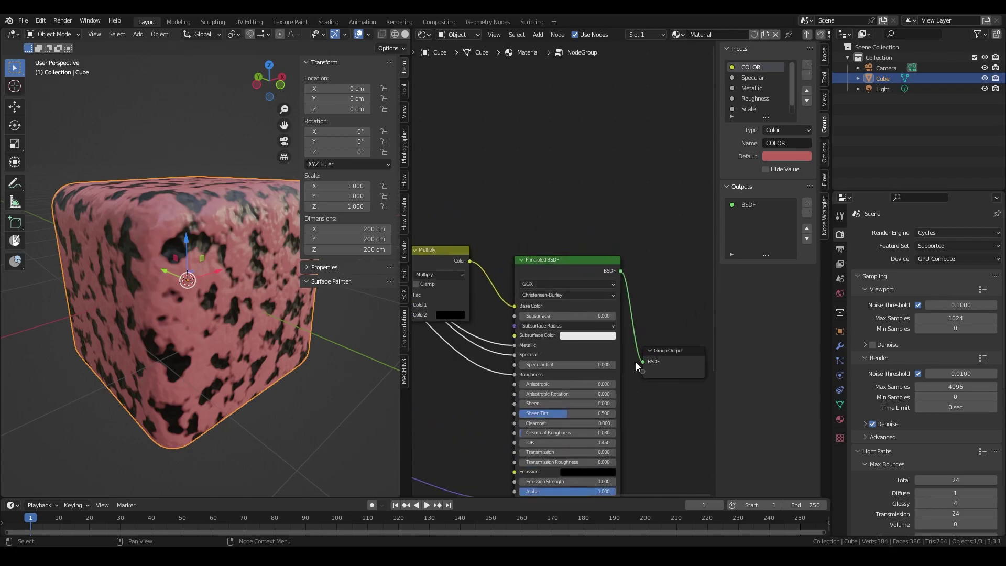
middle_drag(656, 357, 571, 295)
scroll(572, 295, up, 4)
drag(569, 305, 631, 189)
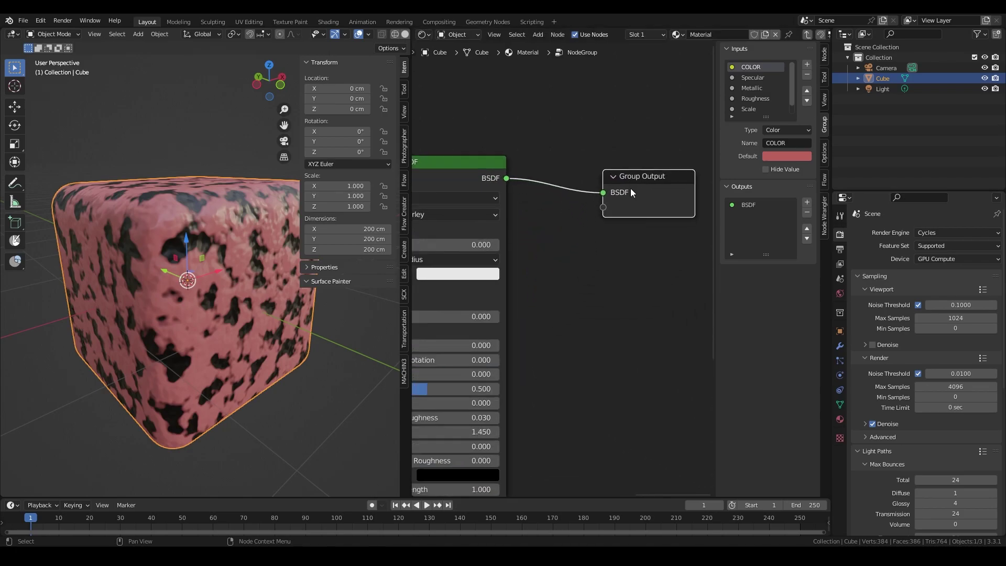
click(576, 207)
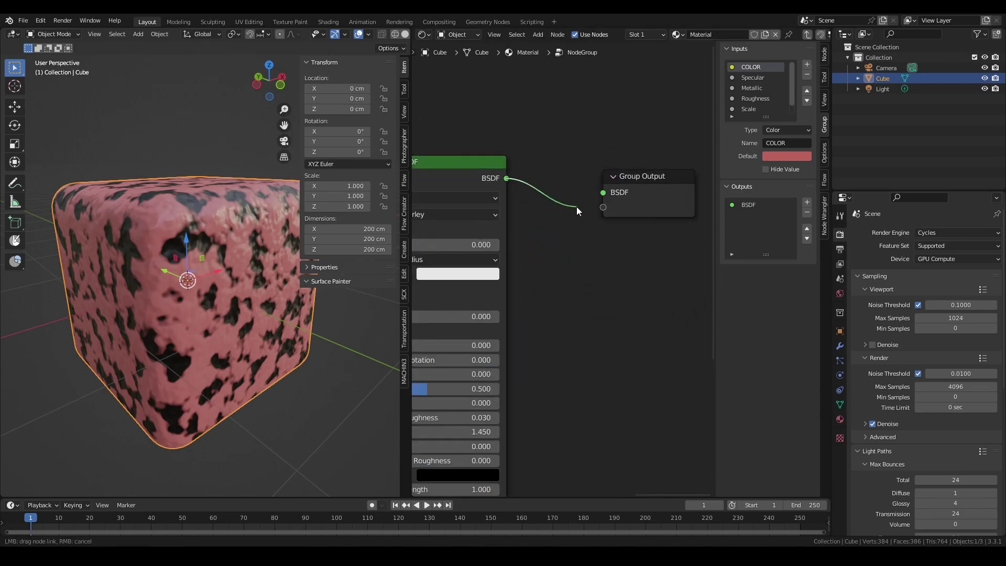
scroll(576, 262, down, 3)
scroll(586, 272, down, 2)
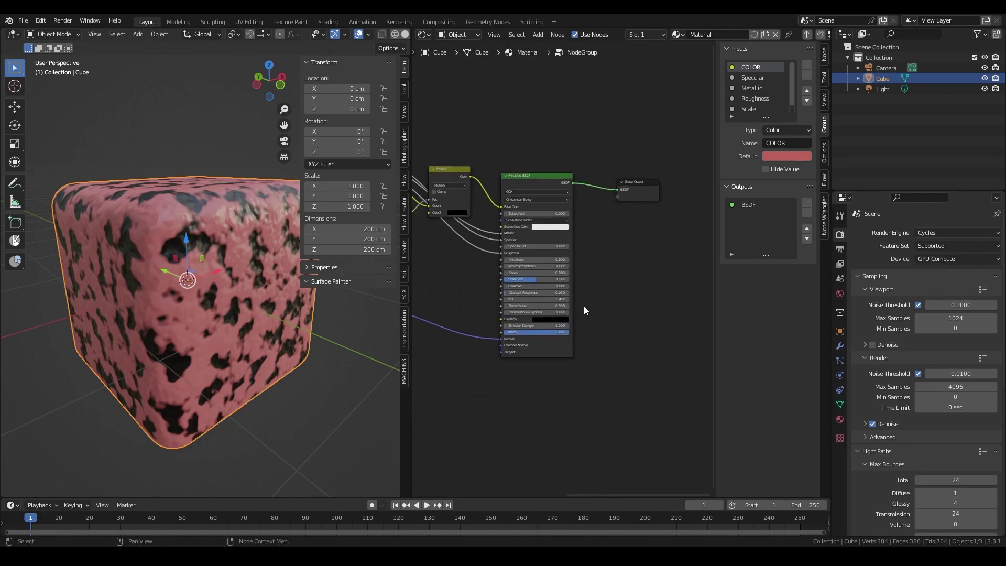
Add a Displacement node below the Principled BSDF node
middle_drag(584, 307, 580, 339)
scroll(580, 338, up, 3)
middle_drag(468, 444, 555, 323)
key(shift+a)
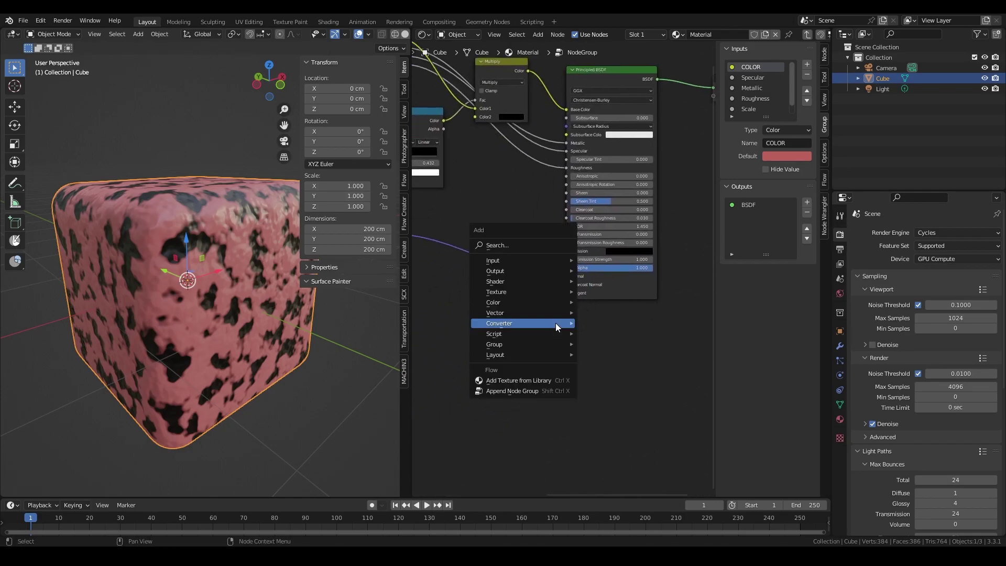
mouse_move(554, 310)
click(627, 322)
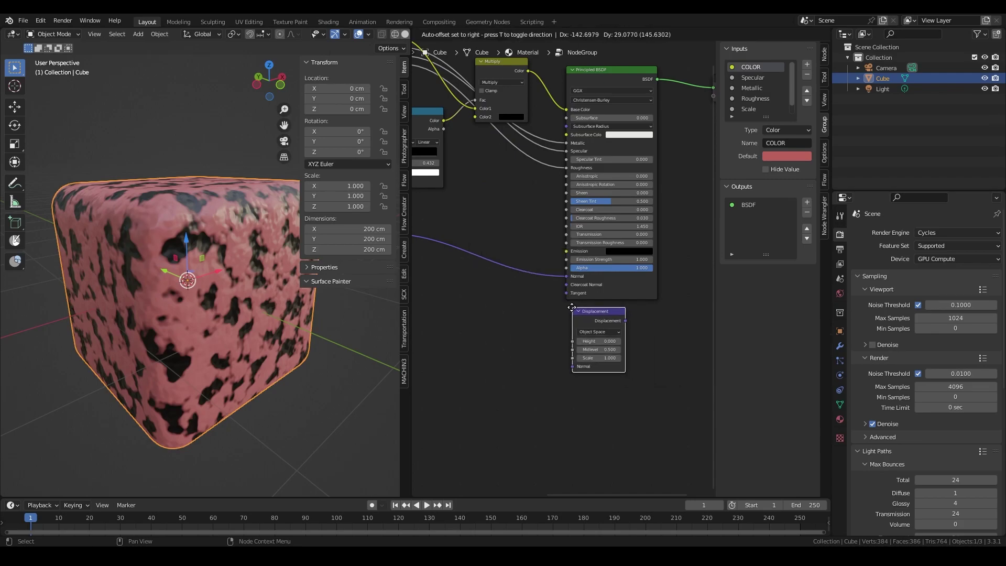
click(570, 305)
Connect the Bump's Normal to the Displacement node's Normal and the Noise Texture's Fac to its Height
scroll(472, 280, down, 3)
middle_drag(468, 282, 540, 316)
middle_drag(515, 282, 508, 274)
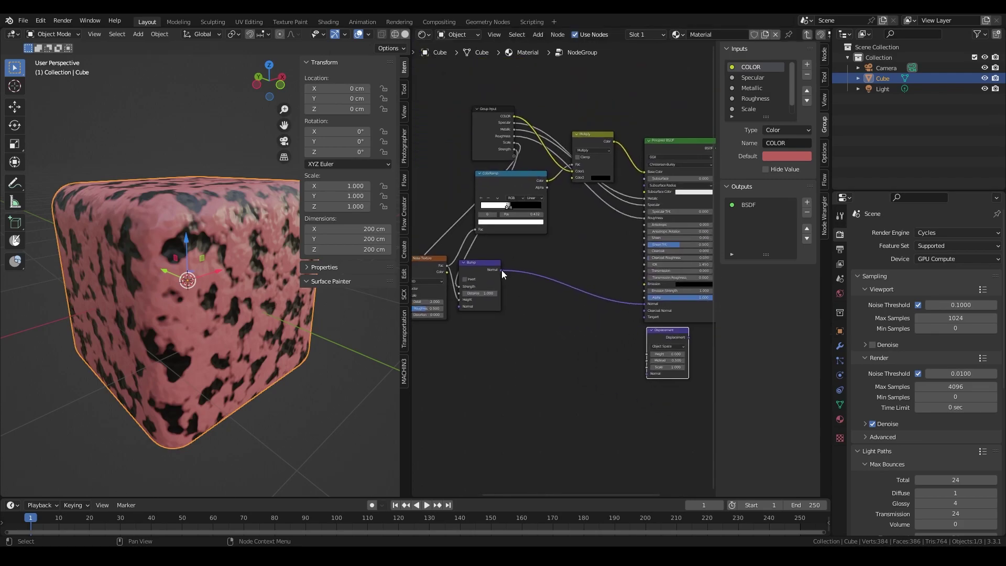
drag(502, 270, 648, 373)
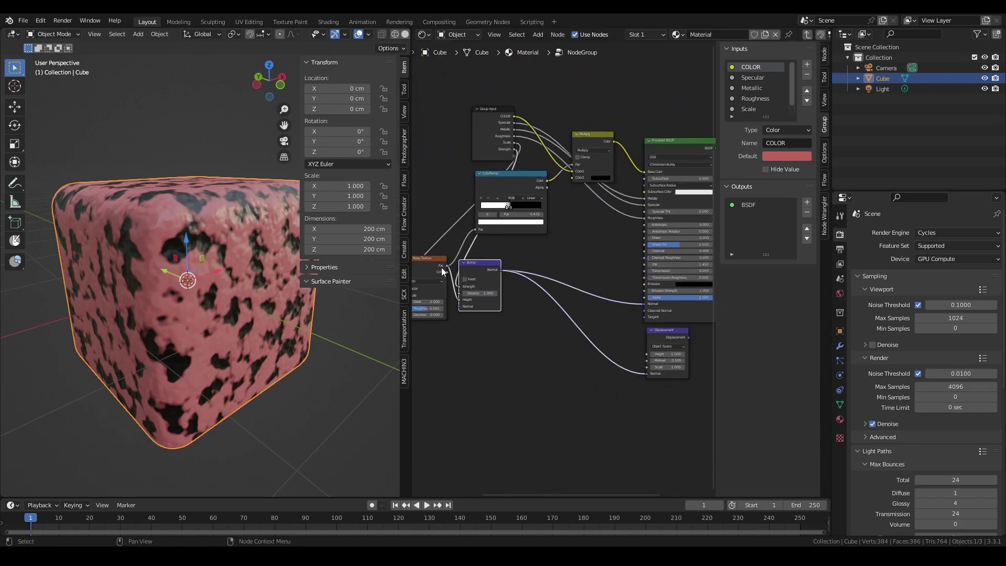
drag(447, 266, 647, 354)
Connect the Displacement node to the Group Output as a second output of the group
middle_drag(690, 340, 543, 378)
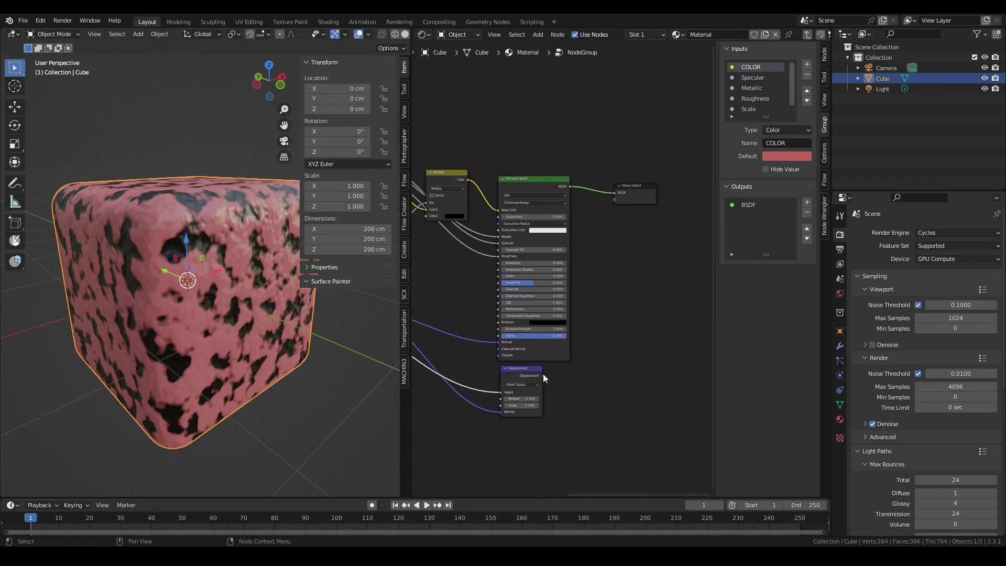
drag(544, 379, 618, 193)
scroll(619, 193, up, 2)
middle_drag(585, 246, 557, 314)
scroll(617, 292, up, 5)
scroll(539, 342, up, 4)
middle_drag(618, 292, 580, 292)
scroll(517, 350, down, 2)
scroll(580, 291, down, 4)
middle_drag(481, 332, 584, 325)
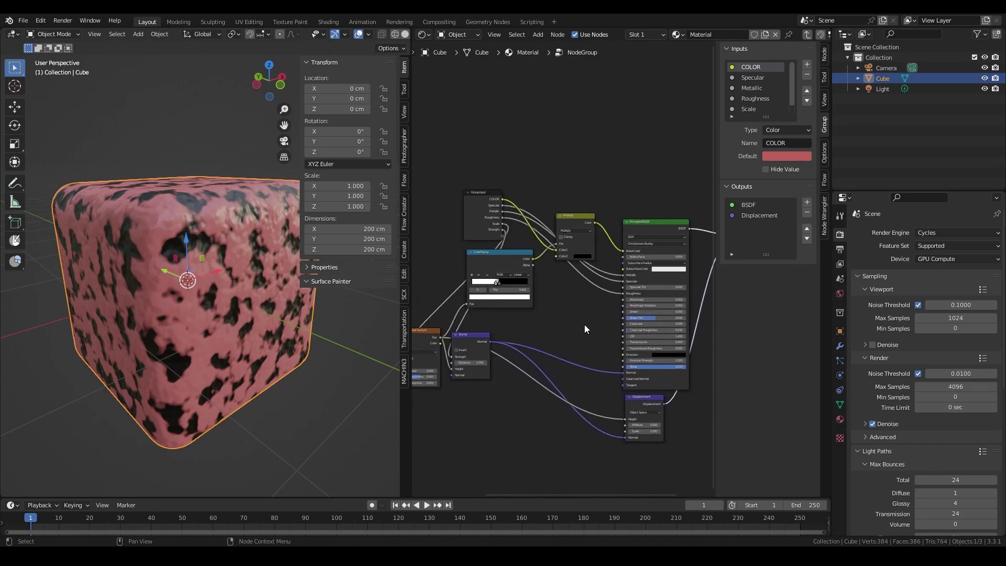
Leave the node group and return to the material's main node tree
click(485, 200)
scroll(568, 267, down, 1)
key(Tab)
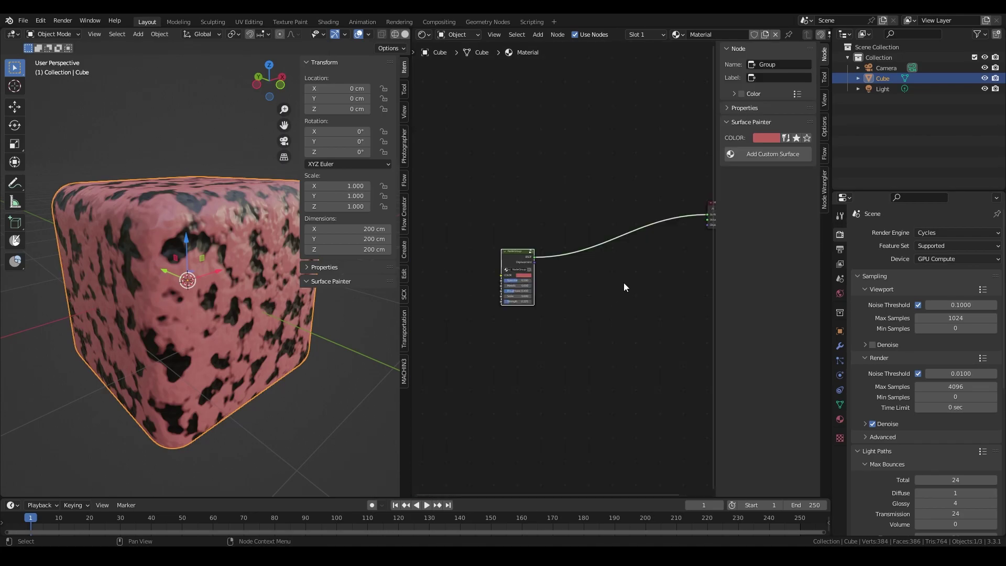
Place the NodeGroup node beside the Material Output and widen the Shader Editor area
drag(517, 254, 672, 190)
middle_drag(693, 198, 570, 243)
scroll(593, 279, up, 10)
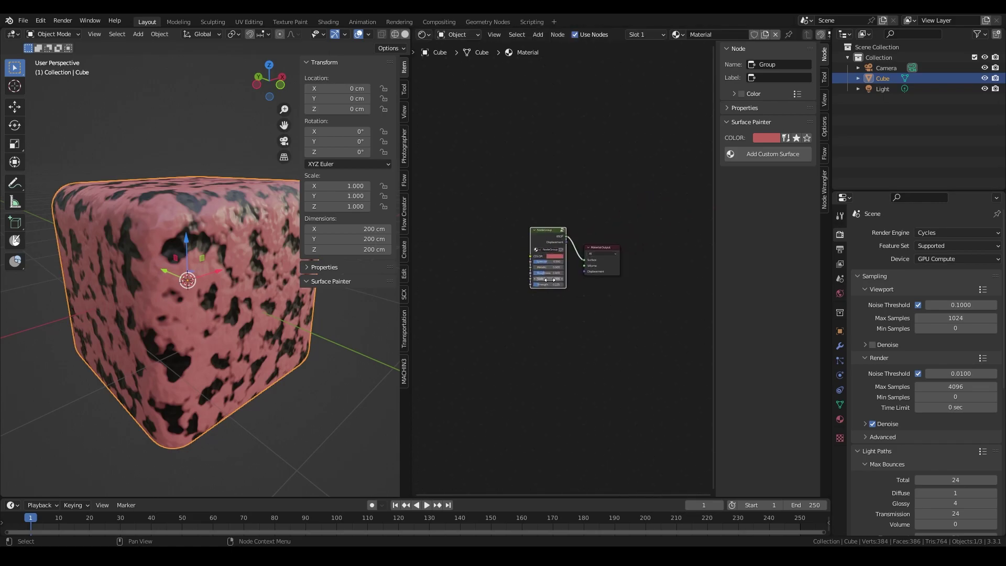
middle_drag(592, 279, 560, 309)
scroll(505, 323, up, 1)
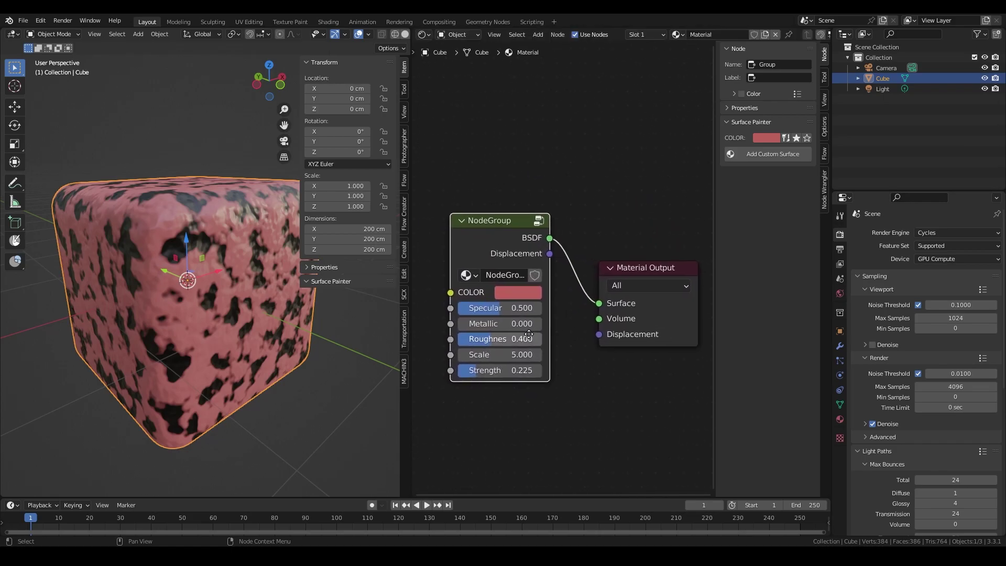
drag(409, 294, 322, 286)
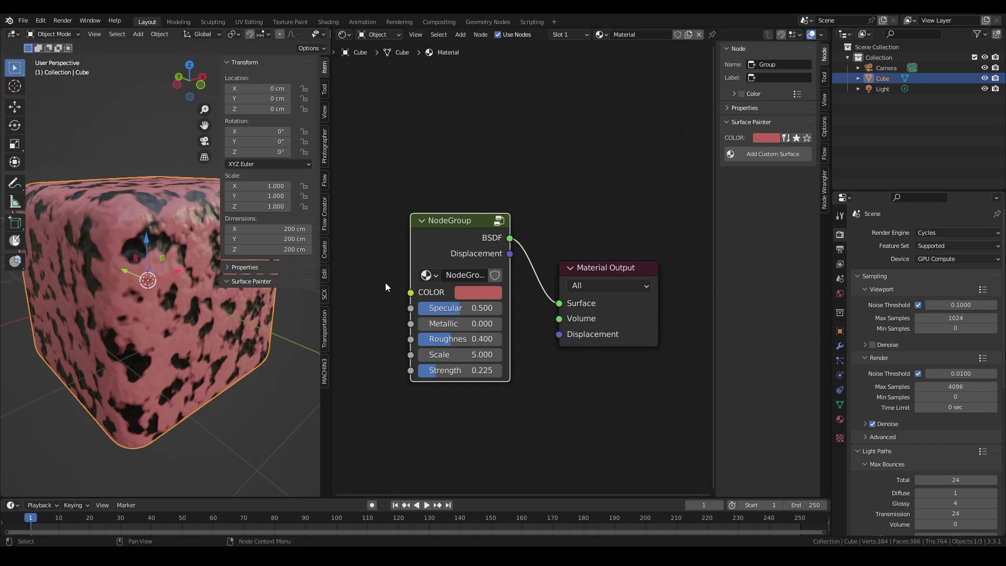
Start adding the NodeGroup node as a custom surface, name it My Custom Surface and use COLOR as its surface color input
scroll(554, 283, up, 1)
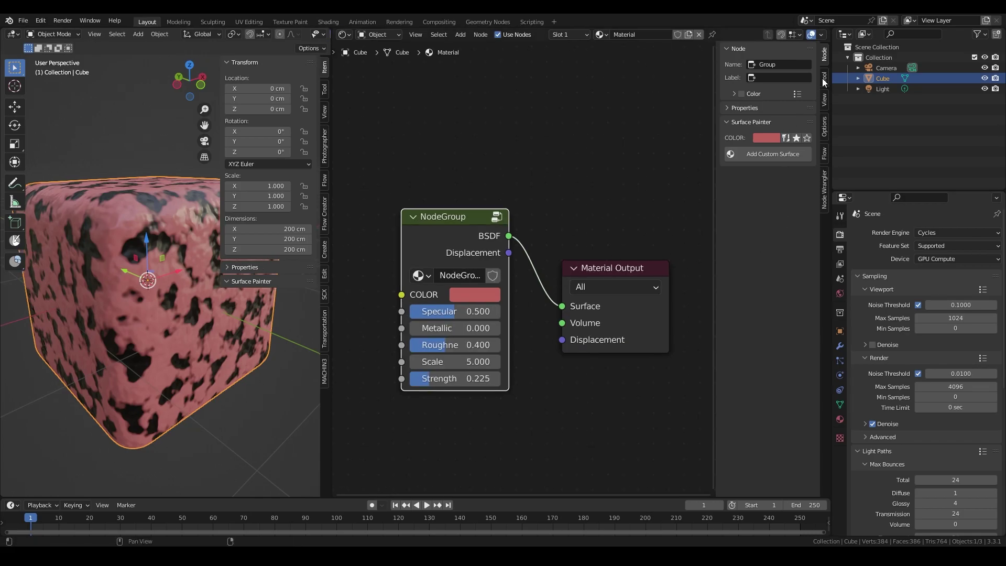
click(792, 154)
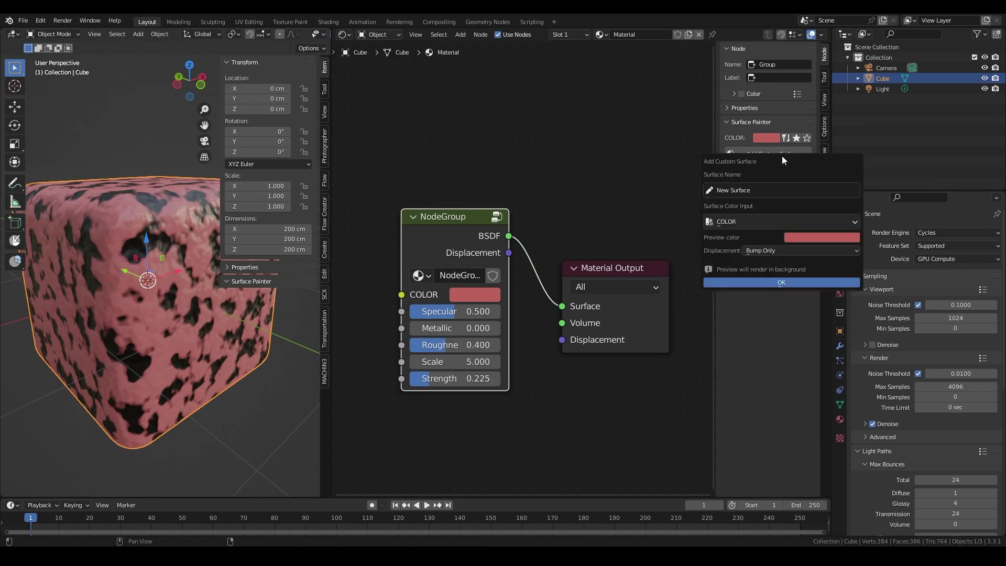
click(778, 189)
text(My Custom)
click(741, 223)
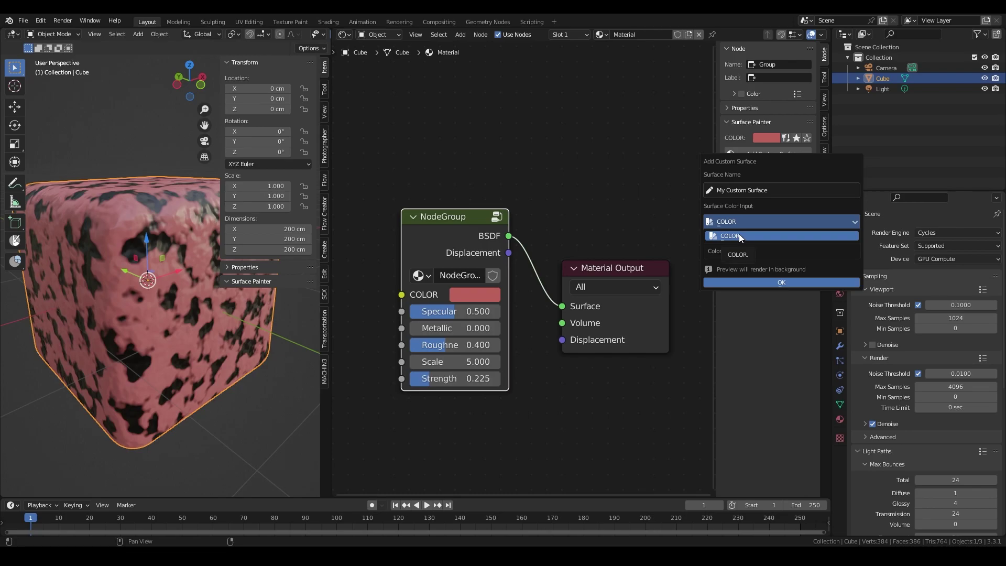
click(739, 236)
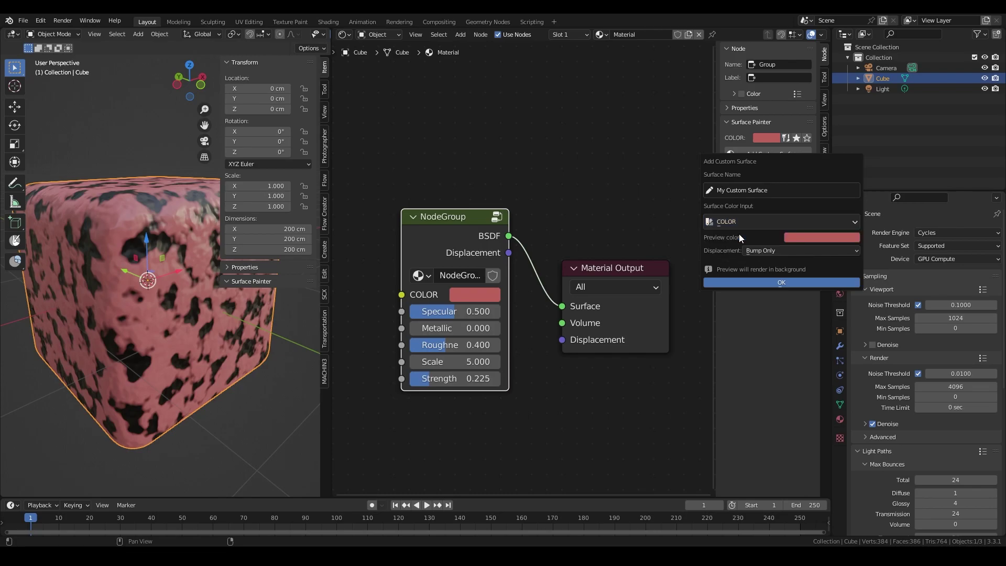
click(725, 227)
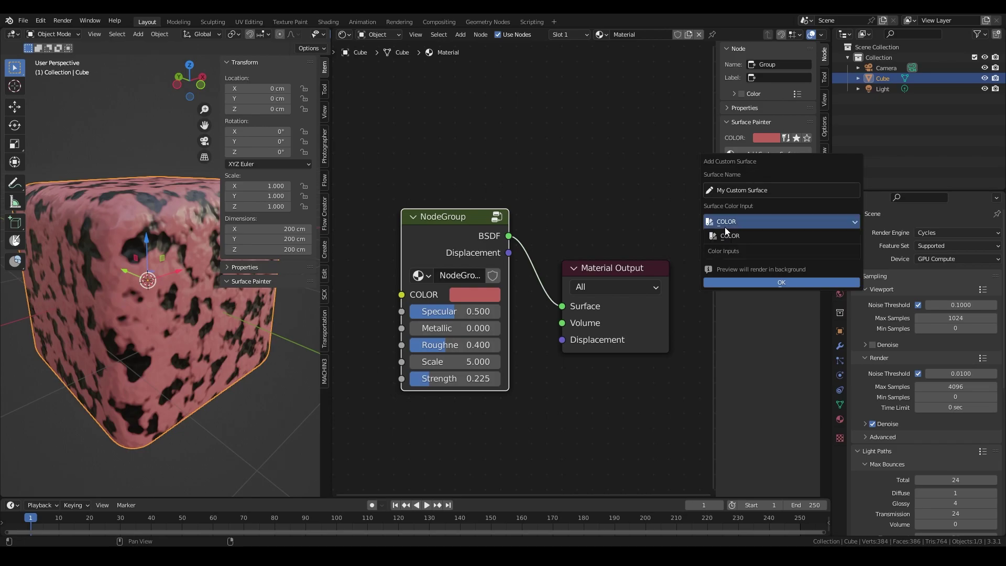
click(725, 228)
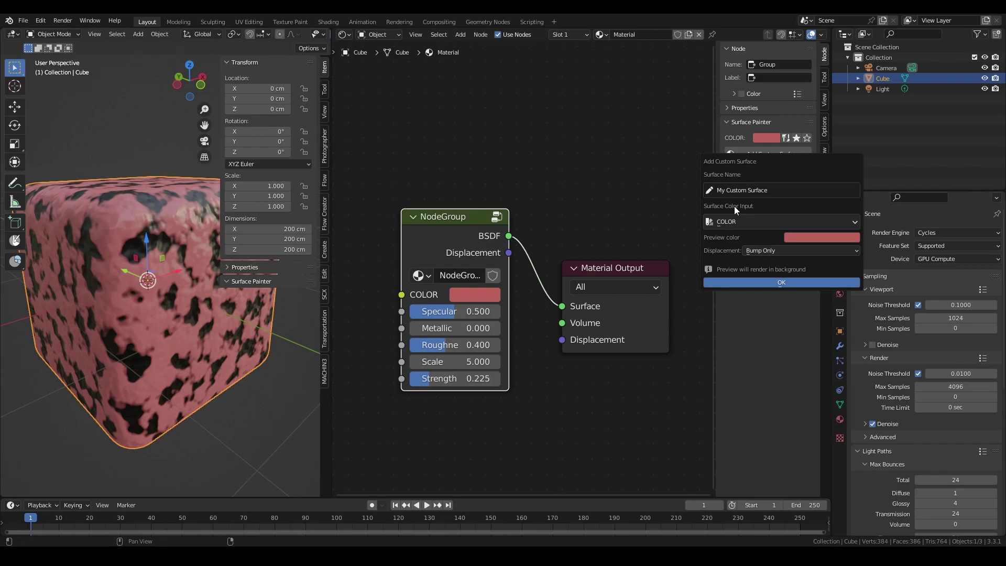
Set the preview color to magenta (hue 0.875, saturation 0.958) and displacement to Bump Only, and create the custom surface
click(811, 238)
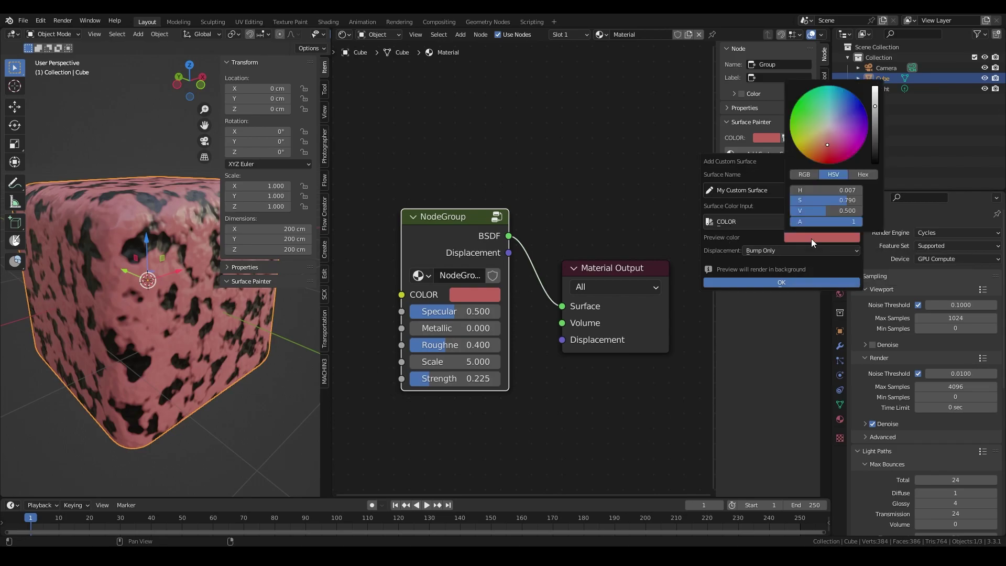
drag(832, 116, 853, 143)
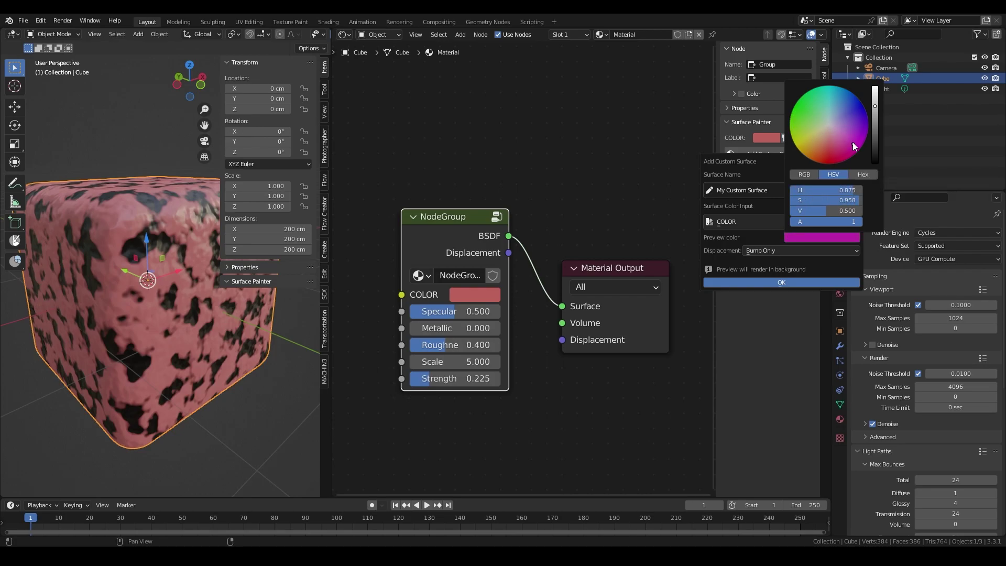
click(756, 252)
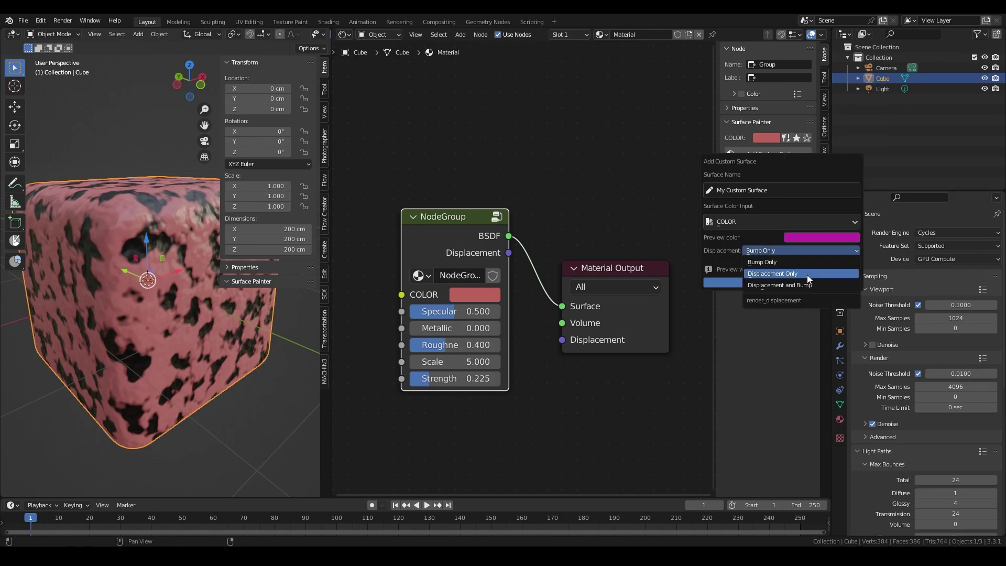
click(782, 263)
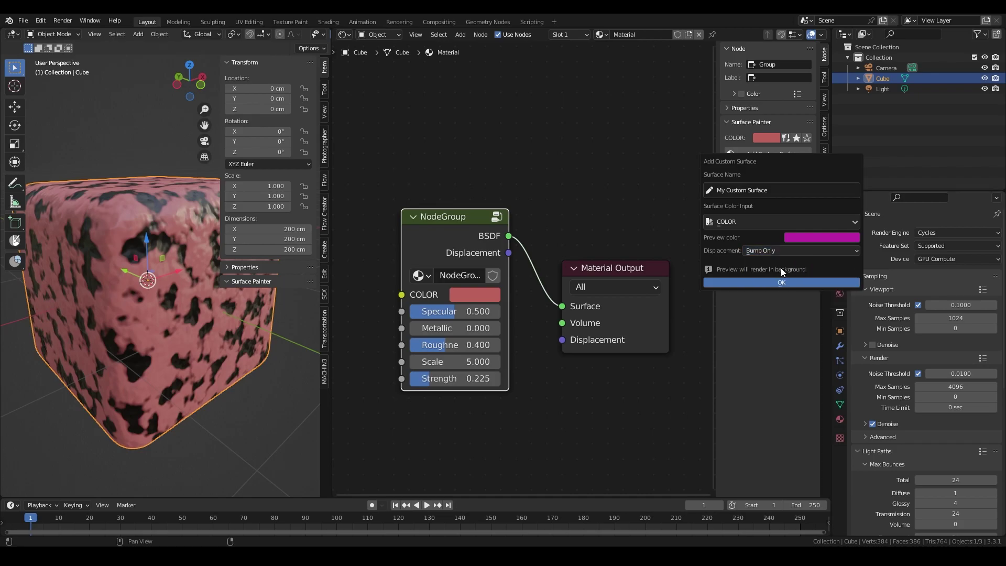
click(784, 284)
Widen the 3D viewport, activate the Surface Painter tool and paint the cube with My Custom Surface in Almost black
drag(333, 165, 522, 152)
click(15, 240)
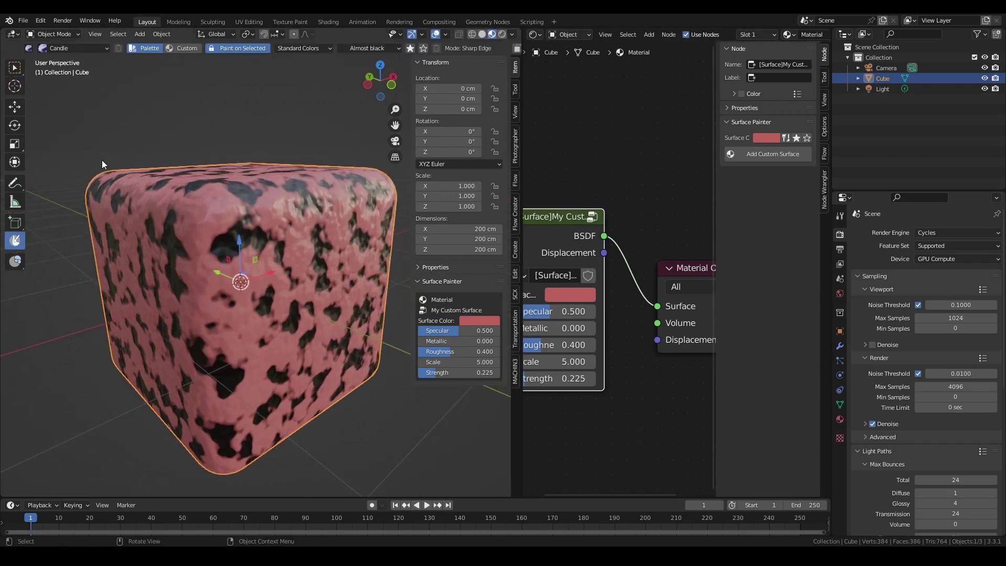
click(31, 48)
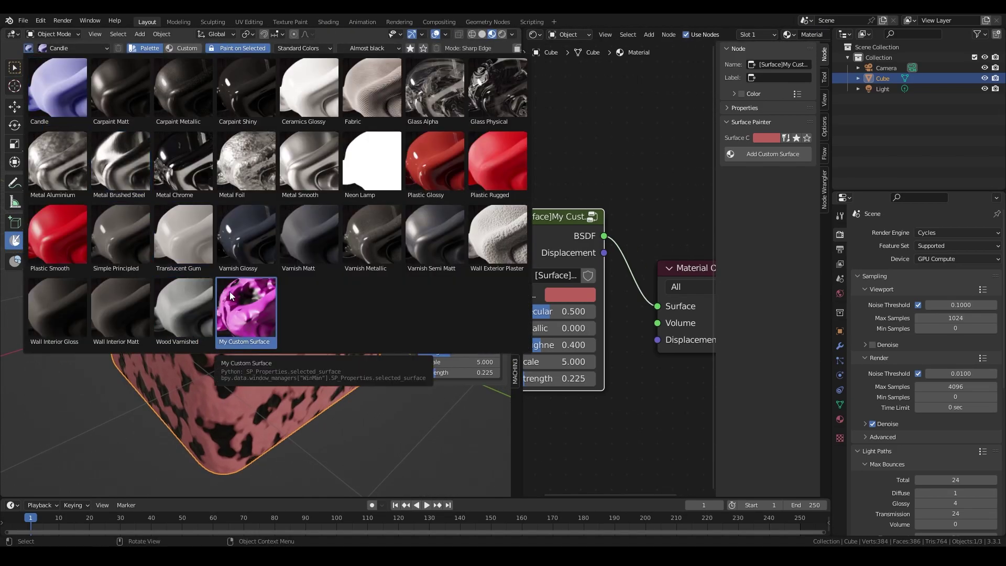
click(245, 300)
scroll(269, 307, down, 2)
click(301, 270)
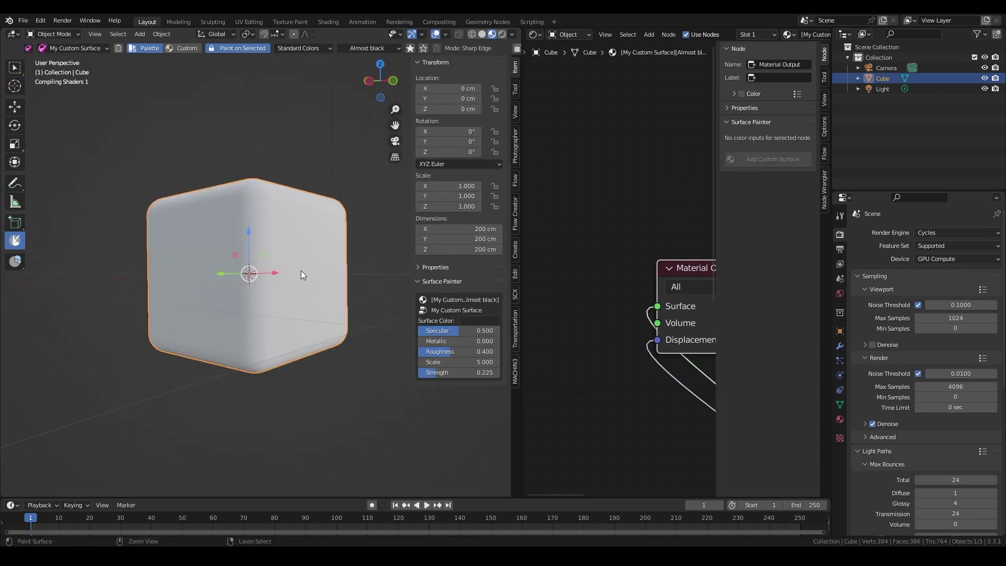
Repaint the cube with My Custom Surface in Dark blue, and pick another color from the Standard Colors palette
middle_drag(298, 235, 282, 291)
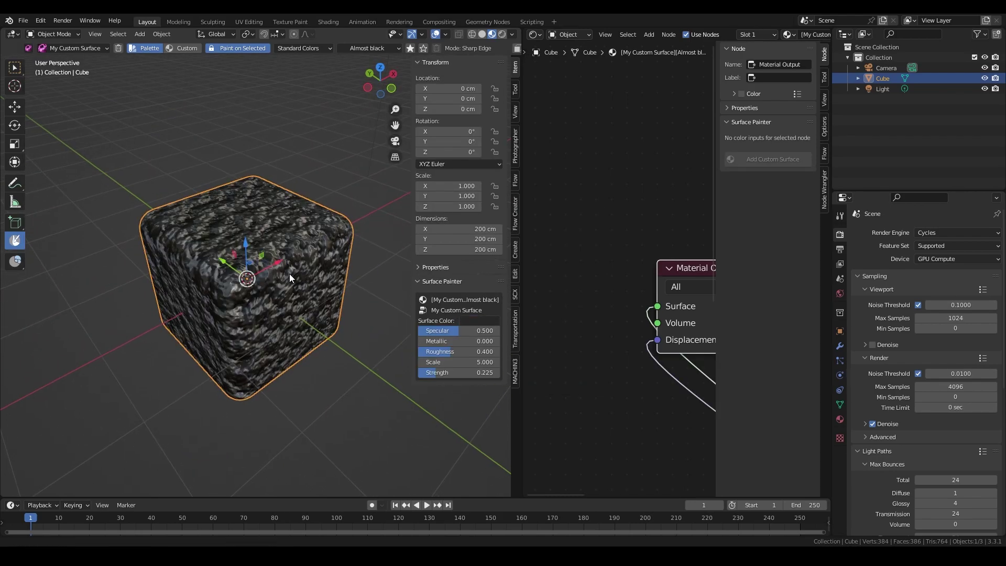
scroll(289, 273, up, 3)
click(384, 47)
click(454, 117)
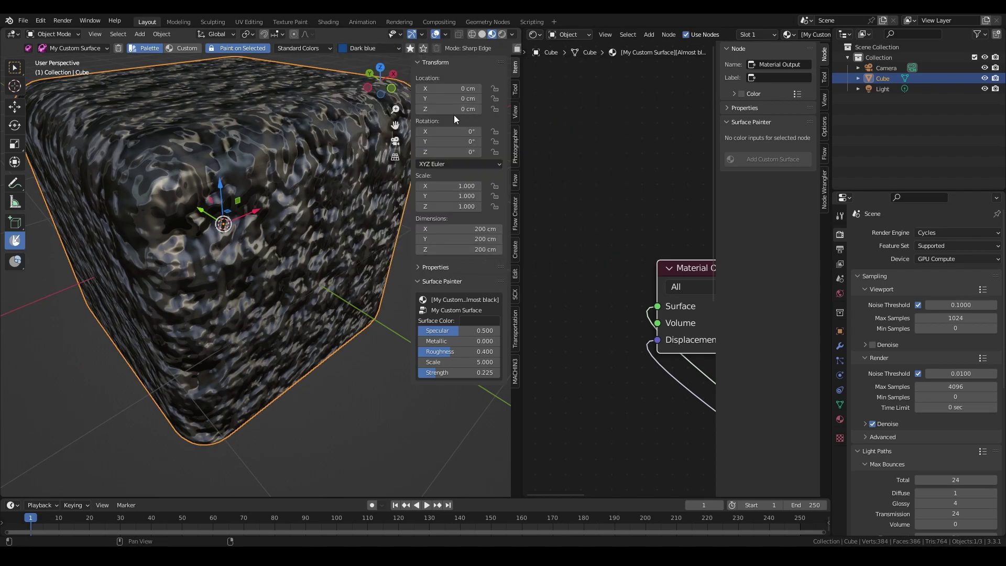
scroll(252, 171, down, 4)
middle_drag(253, 171, 317, 178)
scroll(316, 178, up, 2)
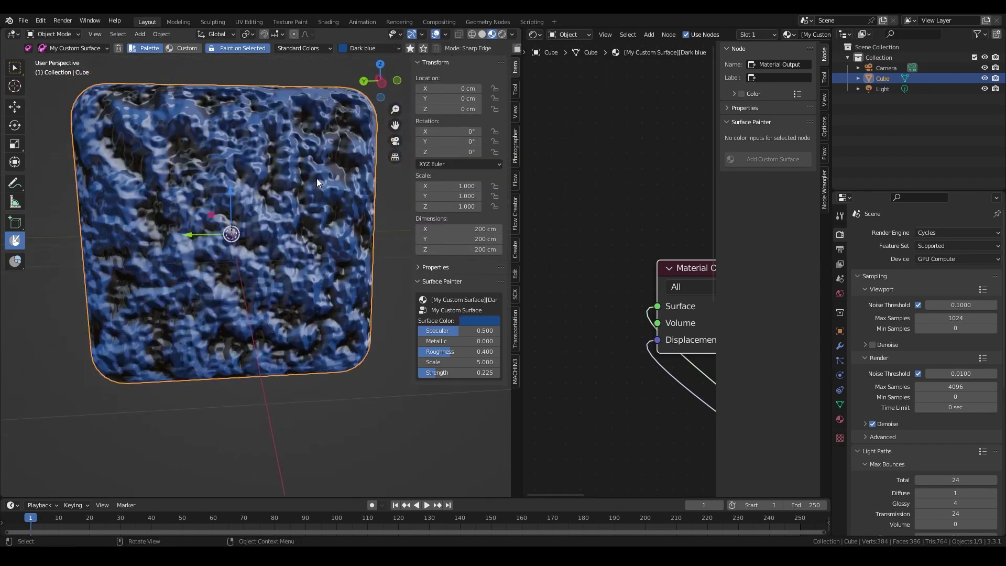
click(391, 48)
click(513, 156)
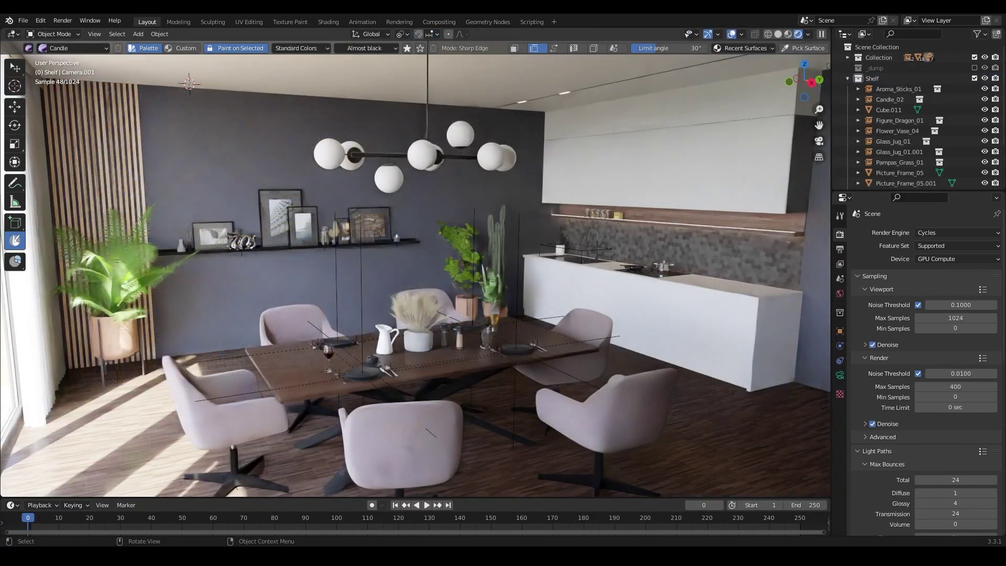
In the dining room scene, paint the back wall with Wall Interior Gloss in Mouse grey
click(79, 47)
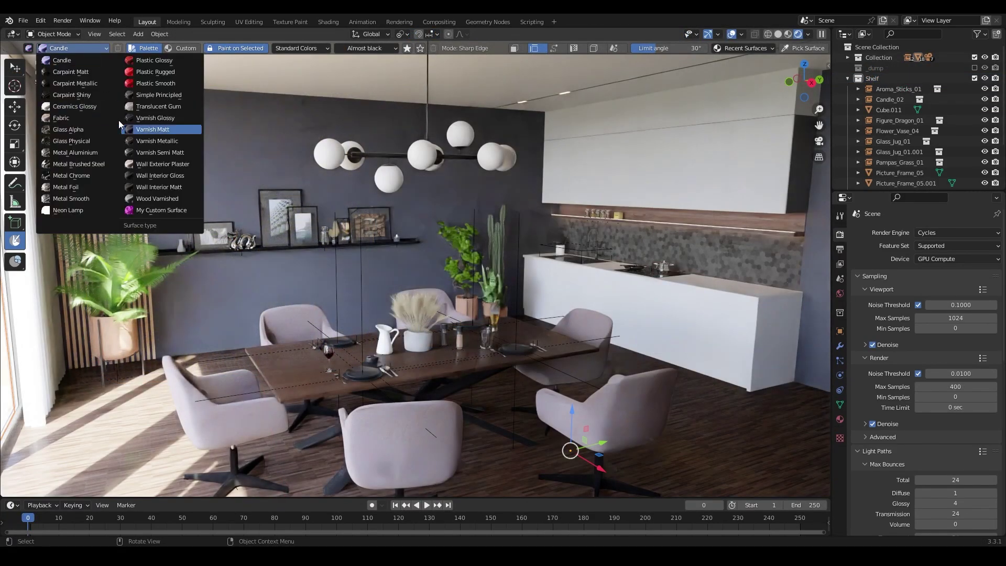
click(175, 175)
click(367, 48)
click(519, 129)
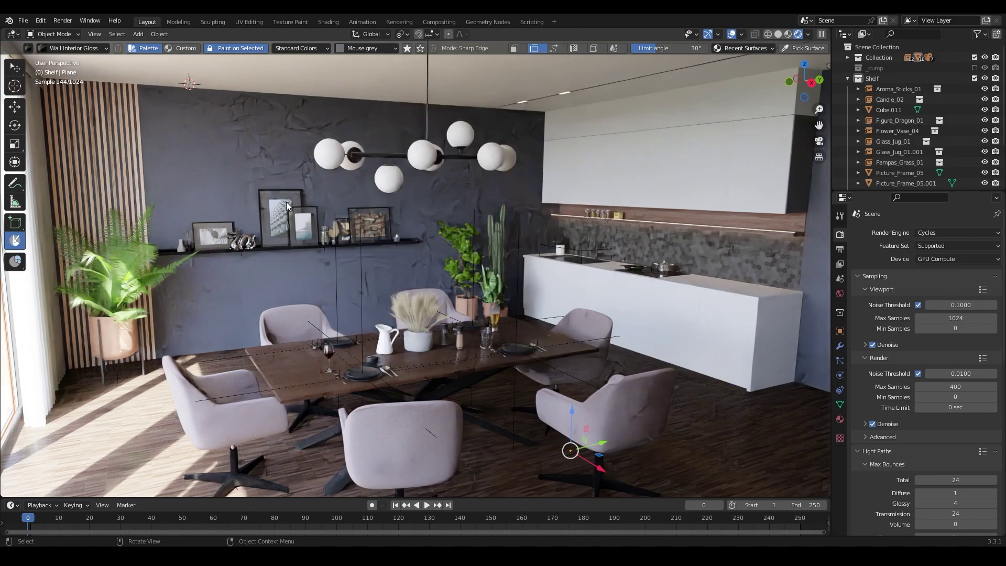
Paint the kitchen's lower cabinet fronts with Varnish Matt in Graphite black
click(566, 266)
click(74, 48)
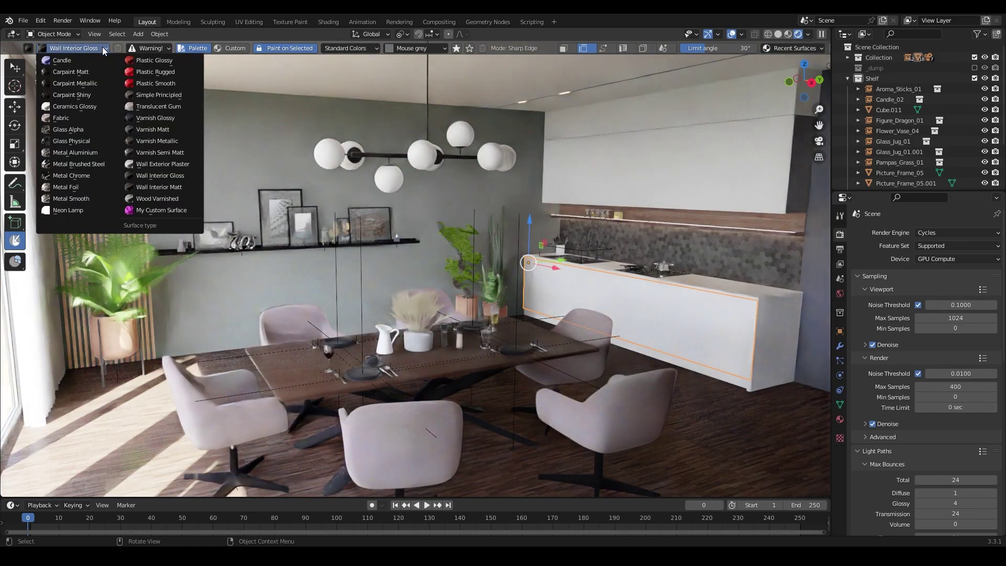
click(157, 130)
click(416, 48)
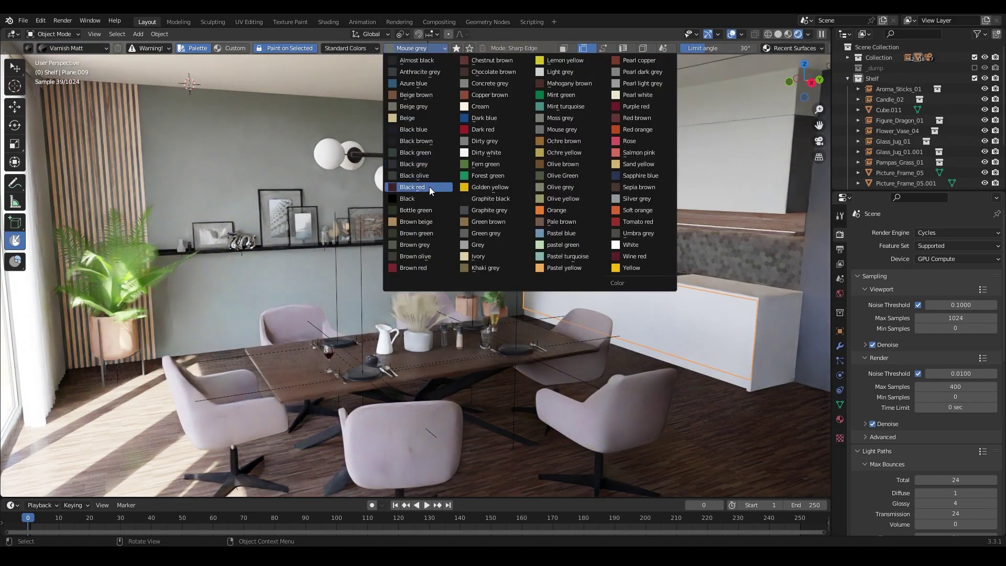
click(514, 187)
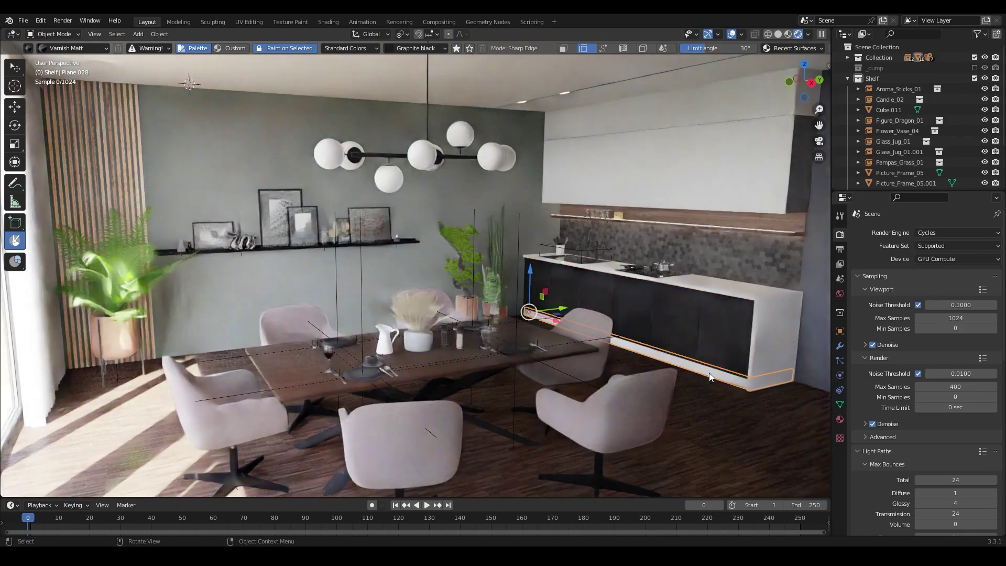
Apply the Graphite black Varnish Matt surface to the kitchen's plinth and upper cabinets
click(565, 167)
click(571, 119)
click(714, 186)
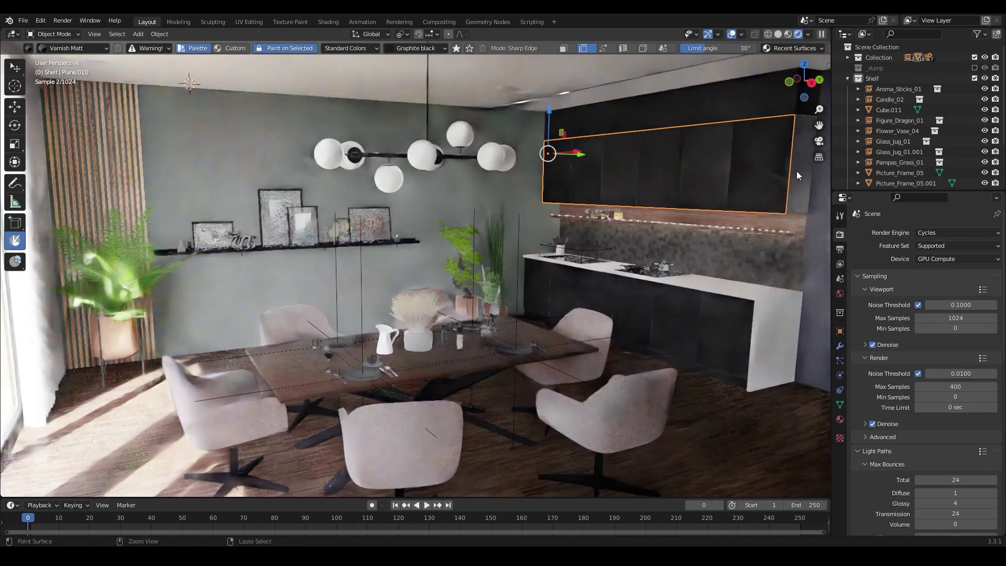
Paint the kitchen countertop and the dining table top with Varnish Glossy in Black
click(770, 293)
click(80, 47)
click(152, 105)
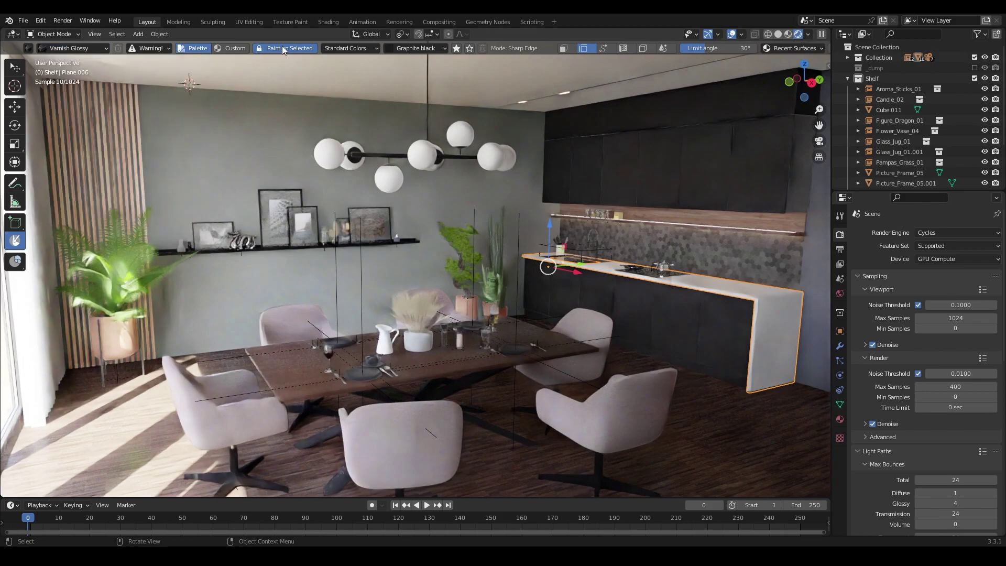
click(416, 47)
click(413, 178)
click(779, 317)
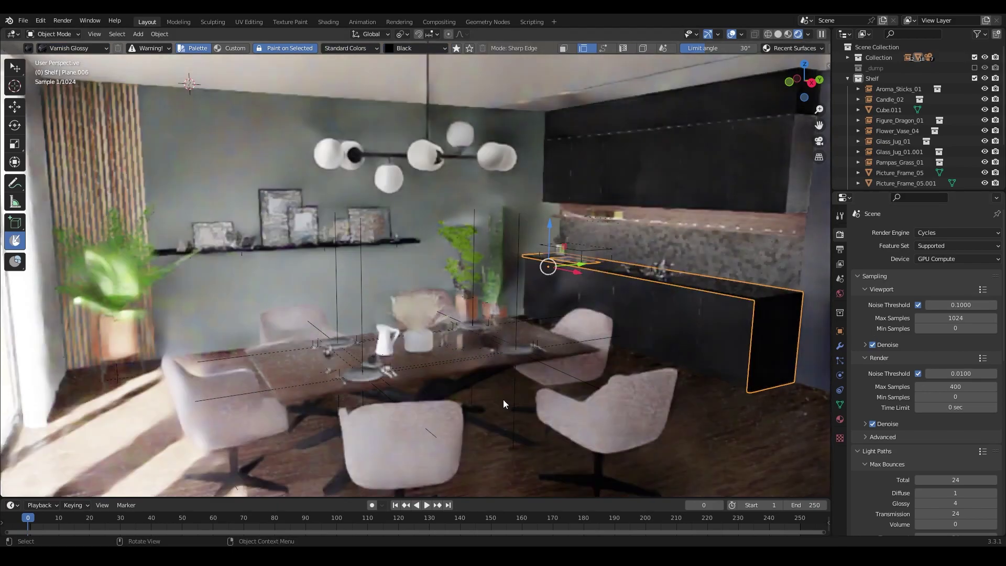
click(294, 370)
Choose a metal surface and a new palette color, and apply them to the dining table's legs
click(80, 48)
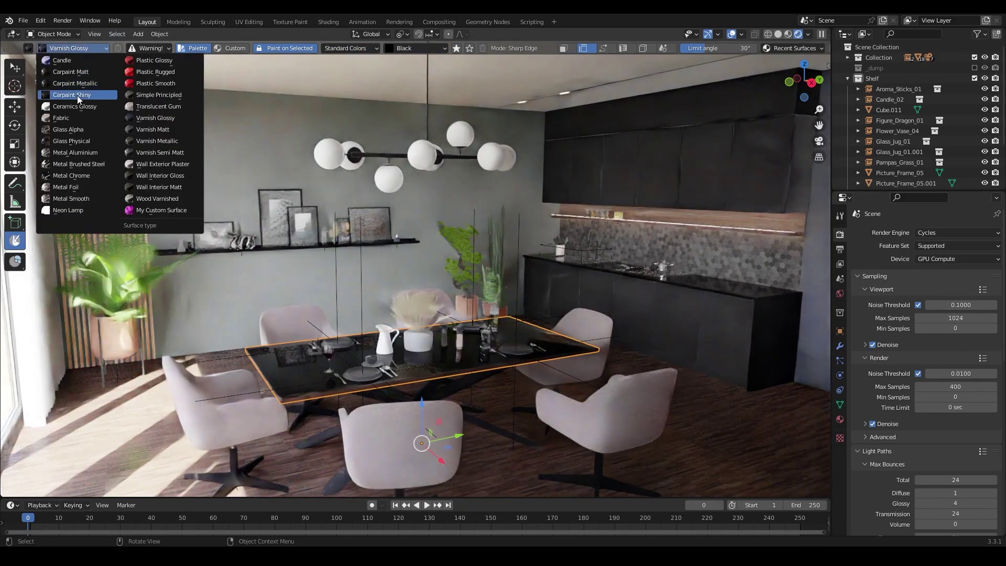
click(79, 169)
click(417, 47)
click(631, 245)
click(462, 382)
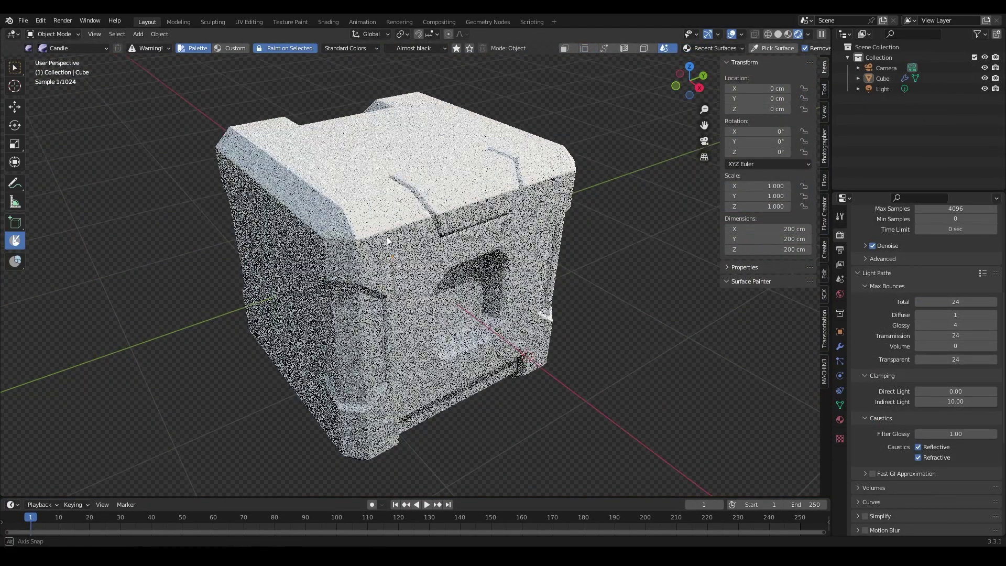
In the crate scene, paint the whole crate with Plastic Smooth in Graphite black
click(76, 47)
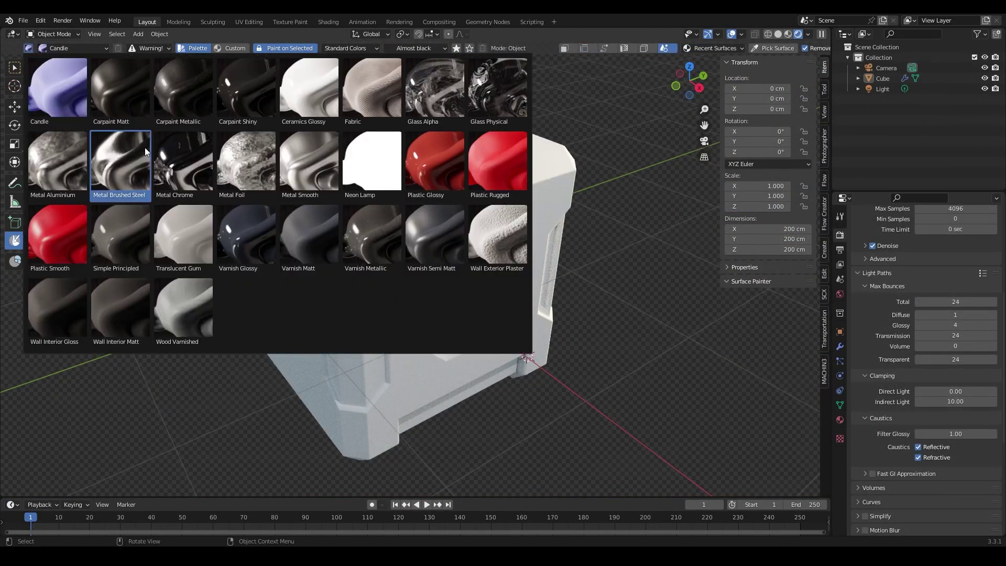
click(136, 250)
click(416, 48)
click(491, 199)
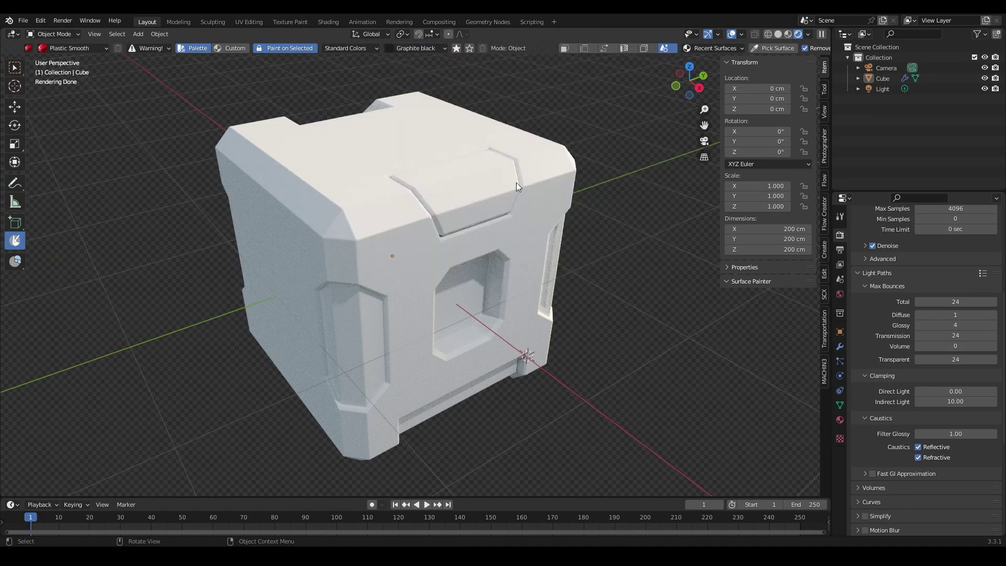
click(545, 198)
In Linked Geometry mode, paint the crate's lid latch and the strip along its lower front with Plastic Glossy in Dark red
click(644, 48)
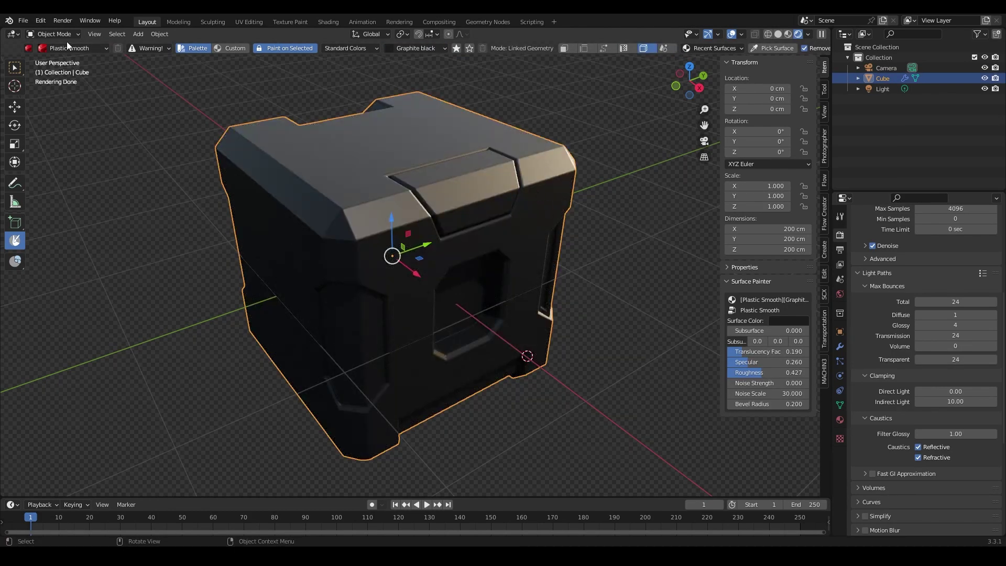
click(27, 48)
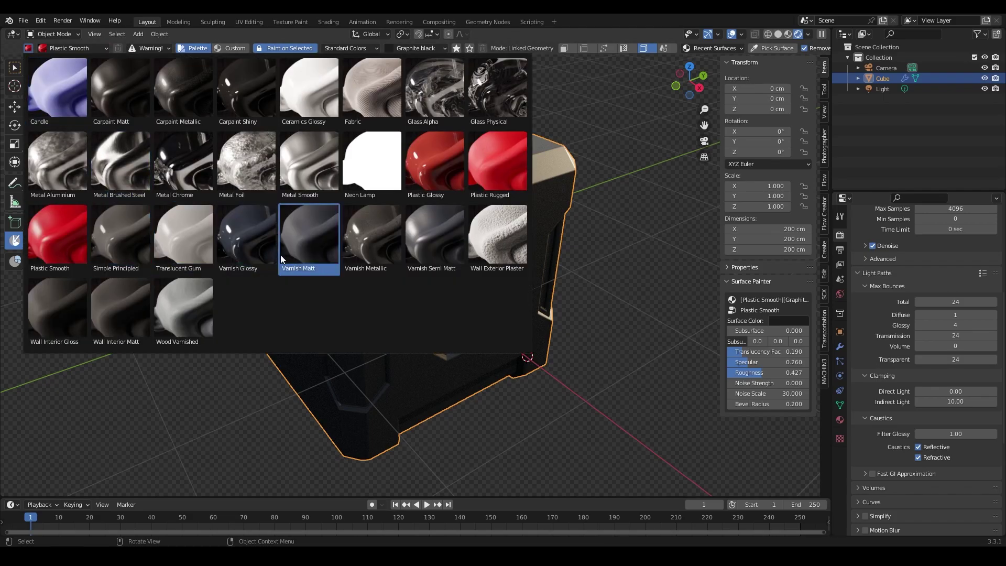
click(244, 222)
click(415, 46)
click(468, 210)
click(468, 194)
click(473, 390)
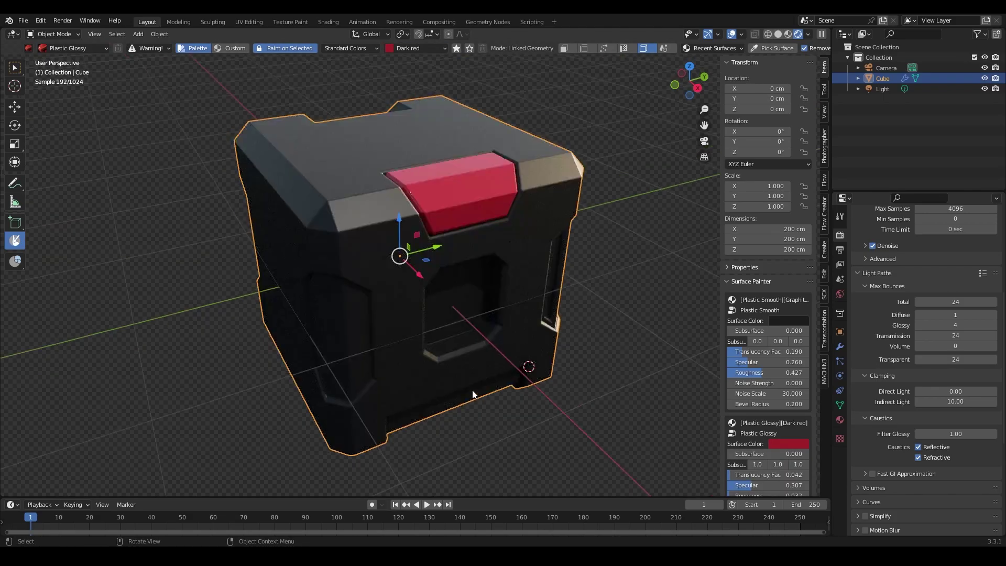
In Sharp Edge mode, paint the crate's recessed panels with Metal Smooth in Pearl white
mouse_move(473, 390)
middle_down()
mouse_move(464, 357)
mouse_move(474, 380)
middle_up()
scroll(377, 146, up, 1)
click(30, 48)
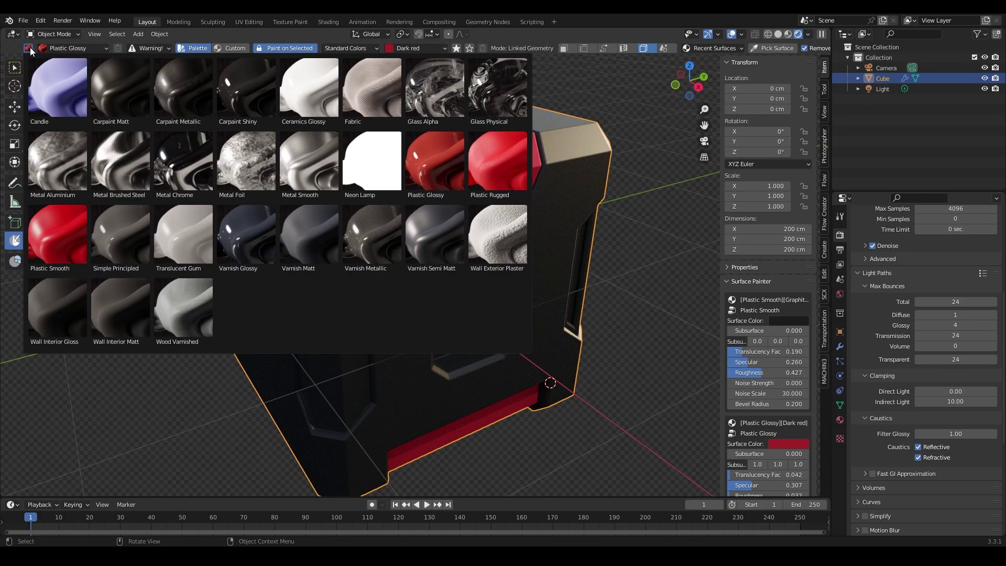
click(310, 166)
click(412, 48)
click(558, 117)
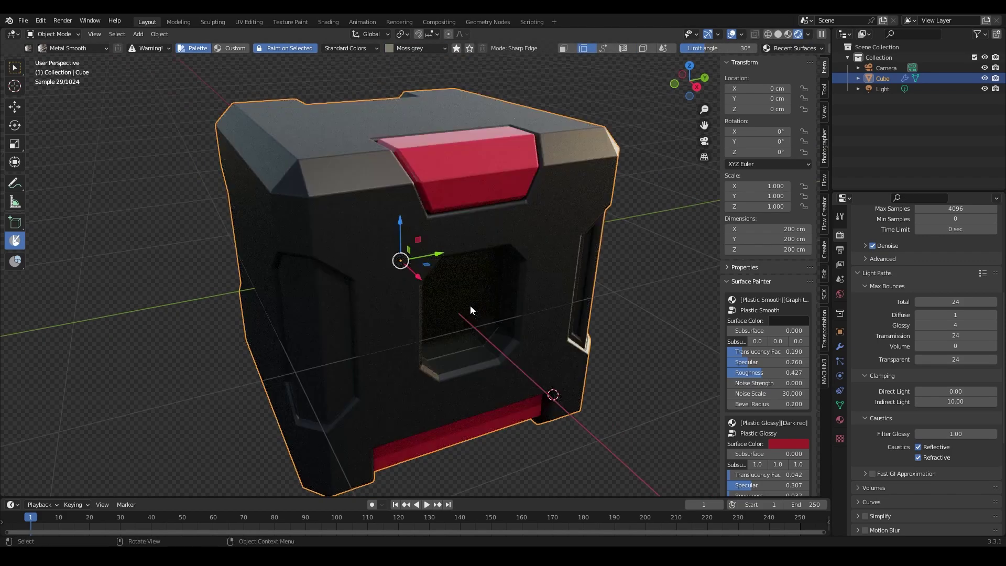
click(638, 95)
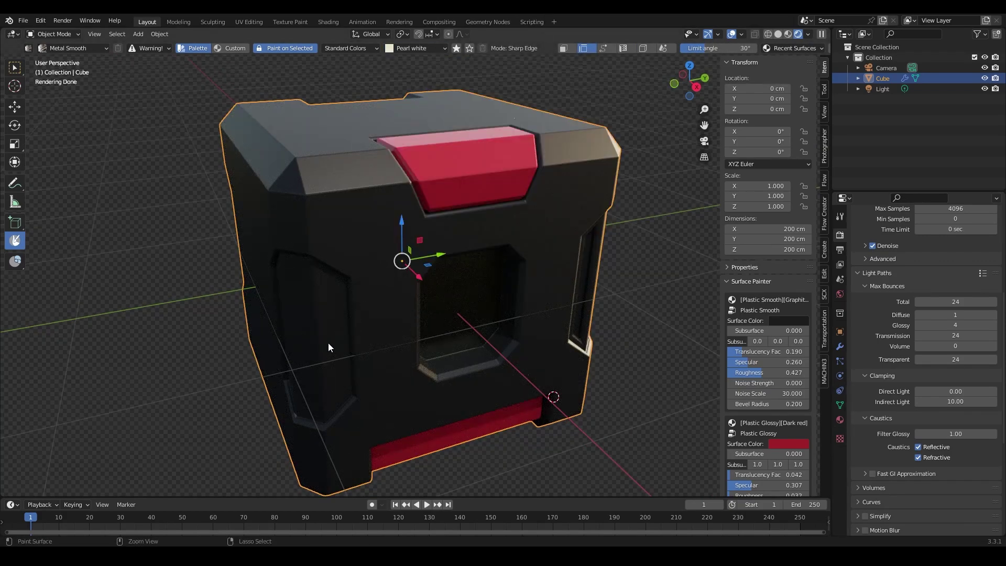
middle_drag(326, 348, 537, 303)
scroll(499, 216, up, 5)
scroll(520, 212, down, 4)
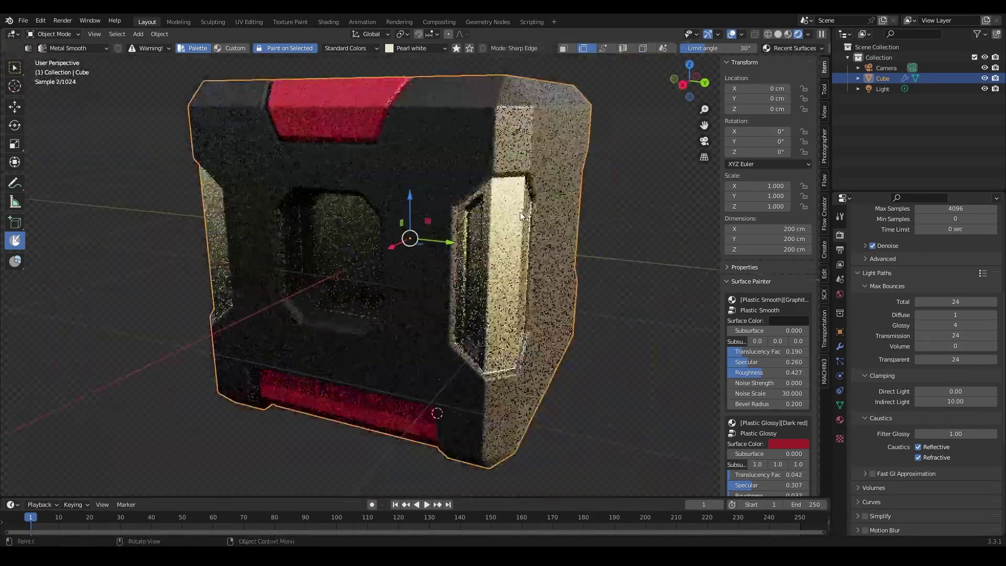
middle_drag(403, 213, 468, 241)
scroll(397, 375, up, 2)
scroll(393, 335, up, 3)
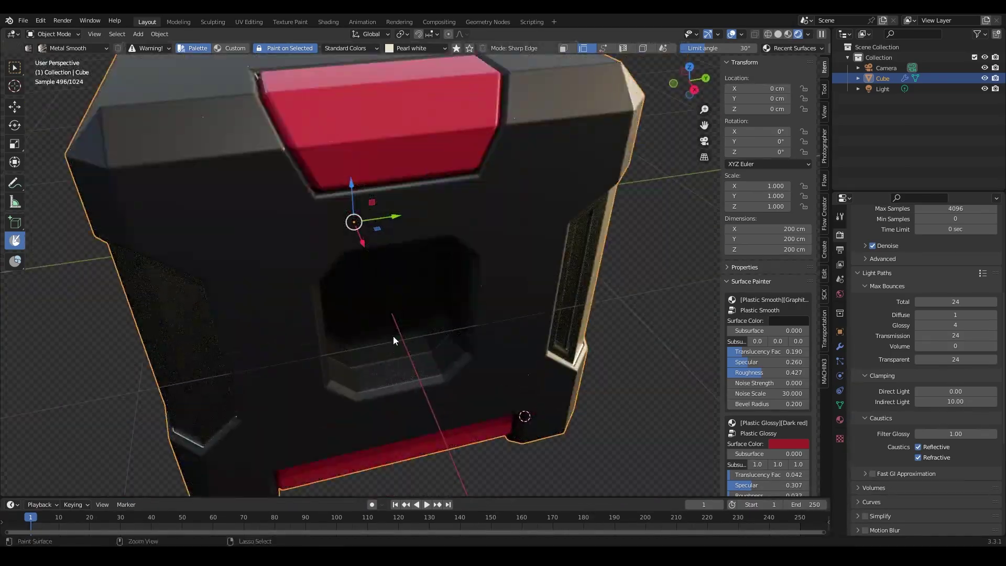
Paint inside the recess on the crate's front with Neon Lamp in Cream, and clear the selection
click(76, 48)
click(83, 203)
click(430, 48)
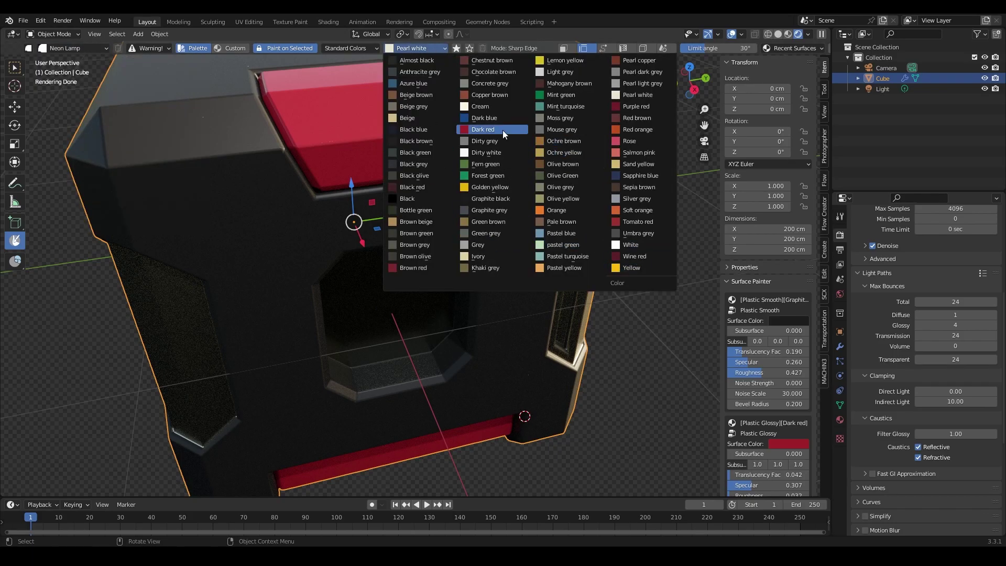
click(493, 107)
click(393, 286)
middle_drag(398, 310, 500, 290)
scroll(500, 290, down, 2)
key(alt+a)
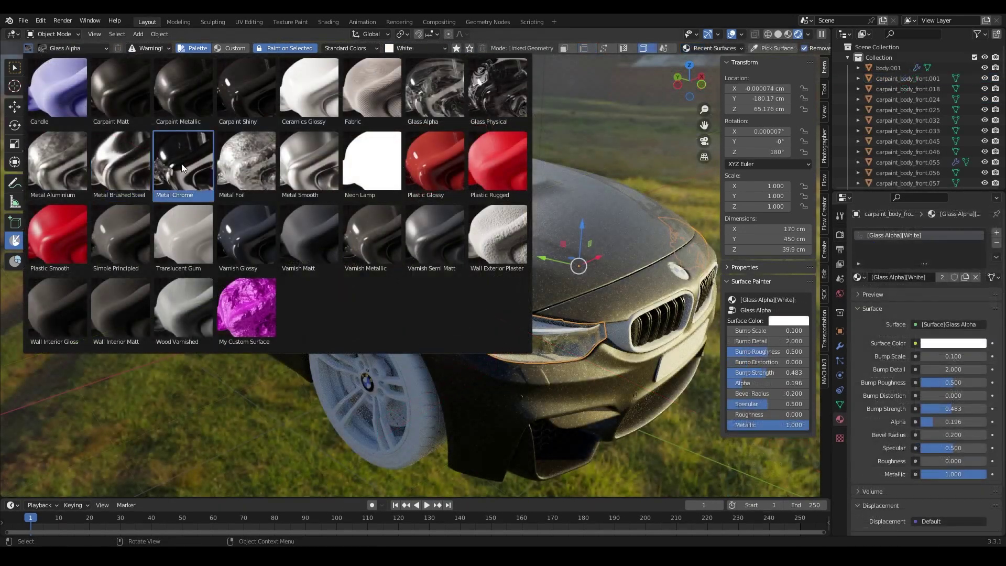
In the car scene, paint the grille trim with Metal Chrome and the front wheel's rim and brake disc with Metal Smooth, both in White
click(184, 163)
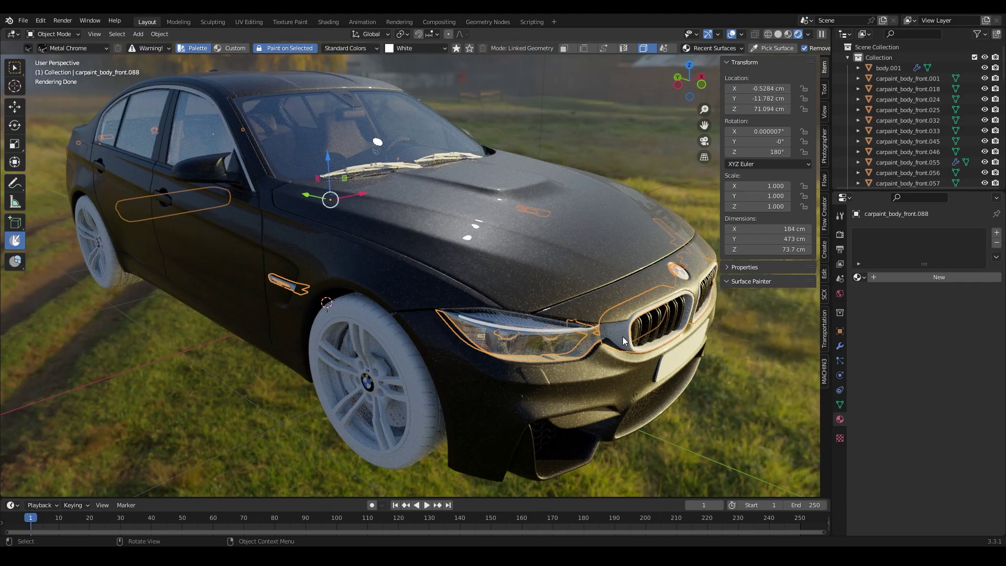
click(44, 48)
click(304, 159)
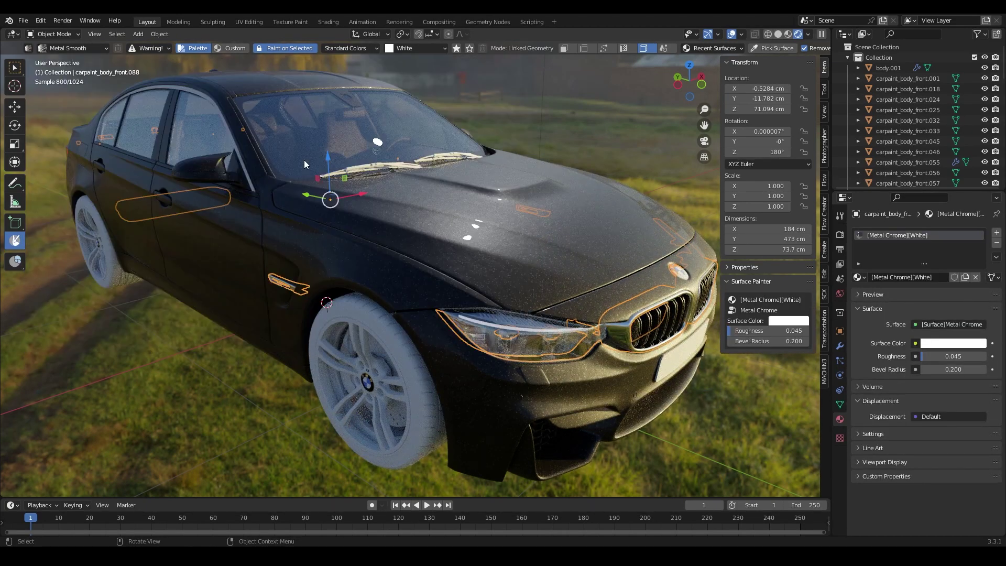
click(338, 353)
click(397, 418)
middle_drag(446, 336, 447, 352)
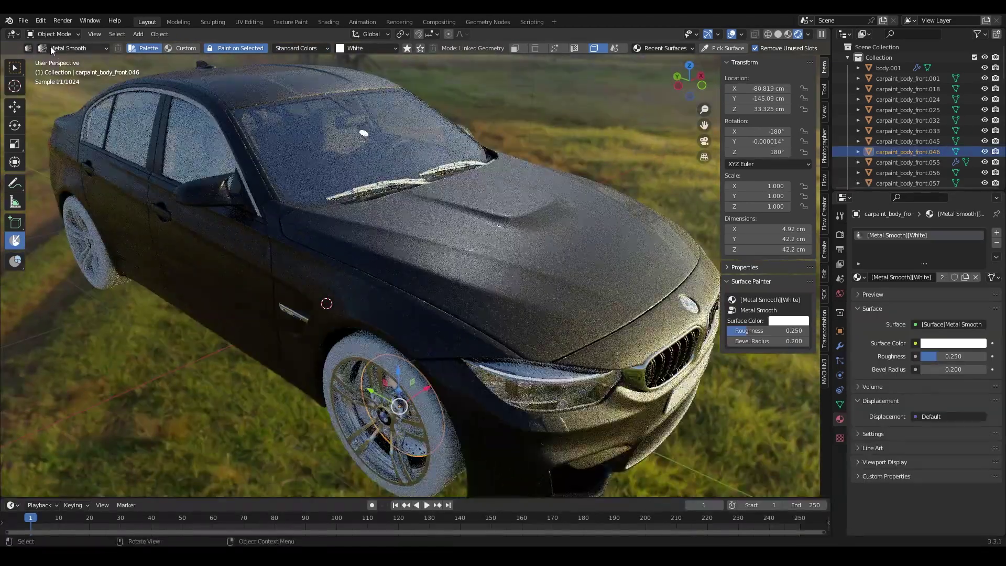
Paint the car's windshield wipers and their linked trim with Plastic Rugged in Graphite black
click(28, 48)
click(497, 161)
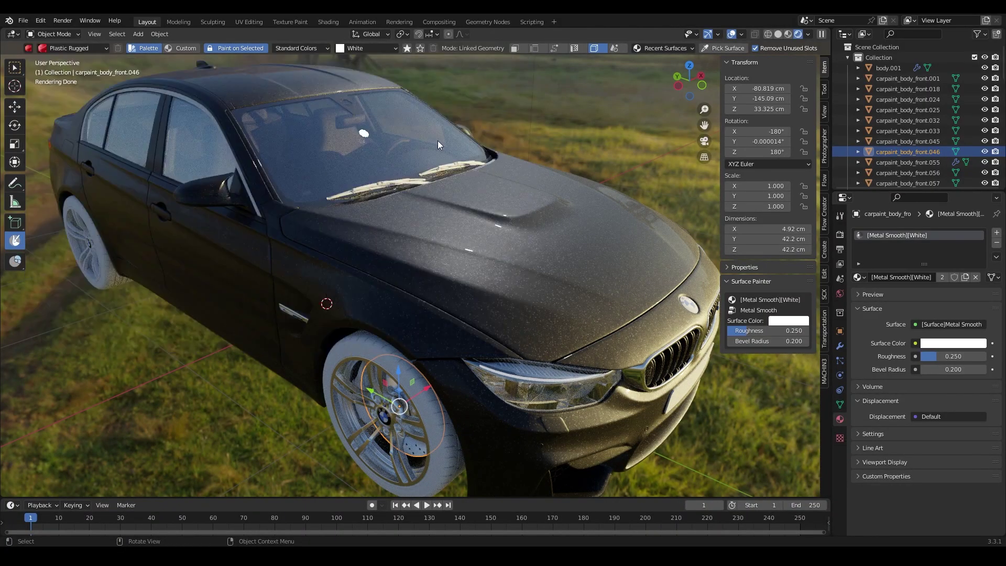
click(367, 48)
click(422, 198)
click(373, 185)
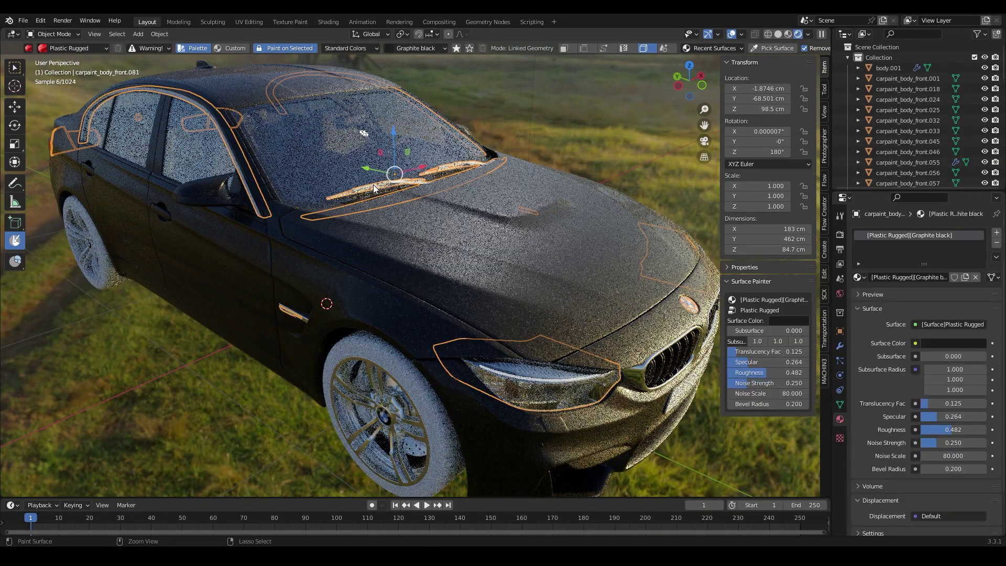
Select the car's front and rear tires on the near side
click(403, 387)
click(108, 237)
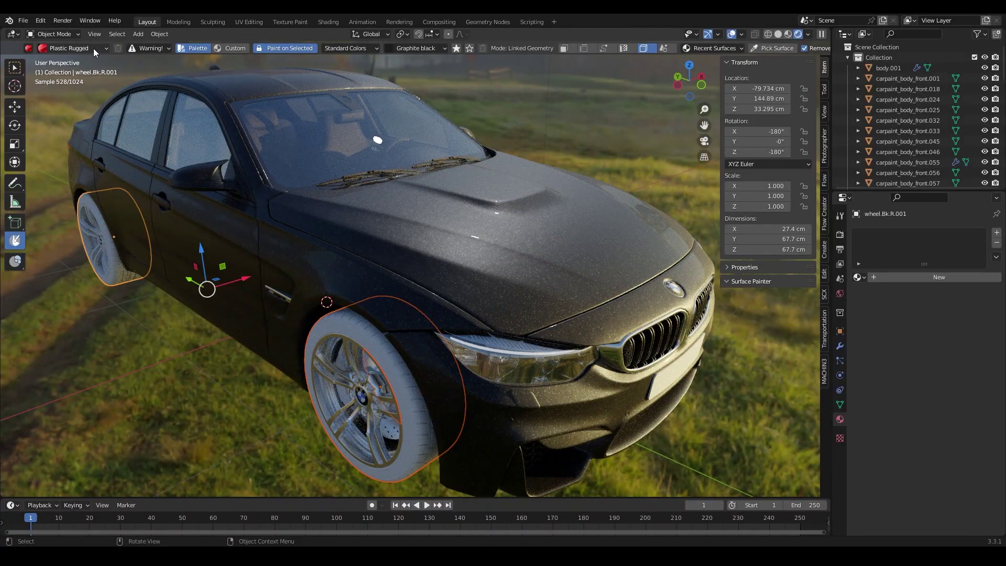